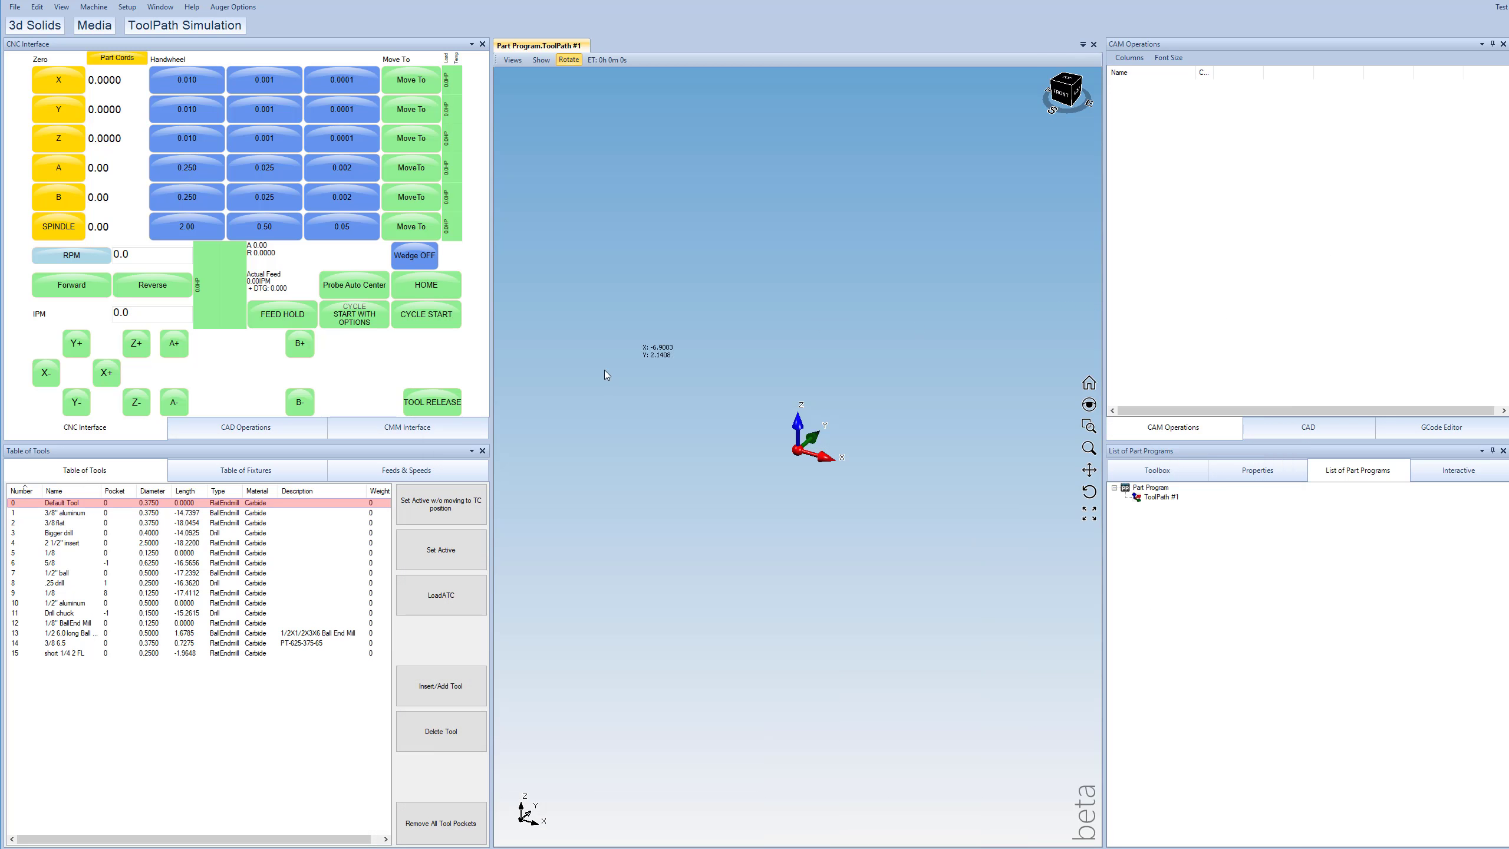
Show the CAD operations and start a new 2D sketch.
click(1217, 310)
drag(489, 340, 452, 340)
click(193, 429)
click(111, 57)
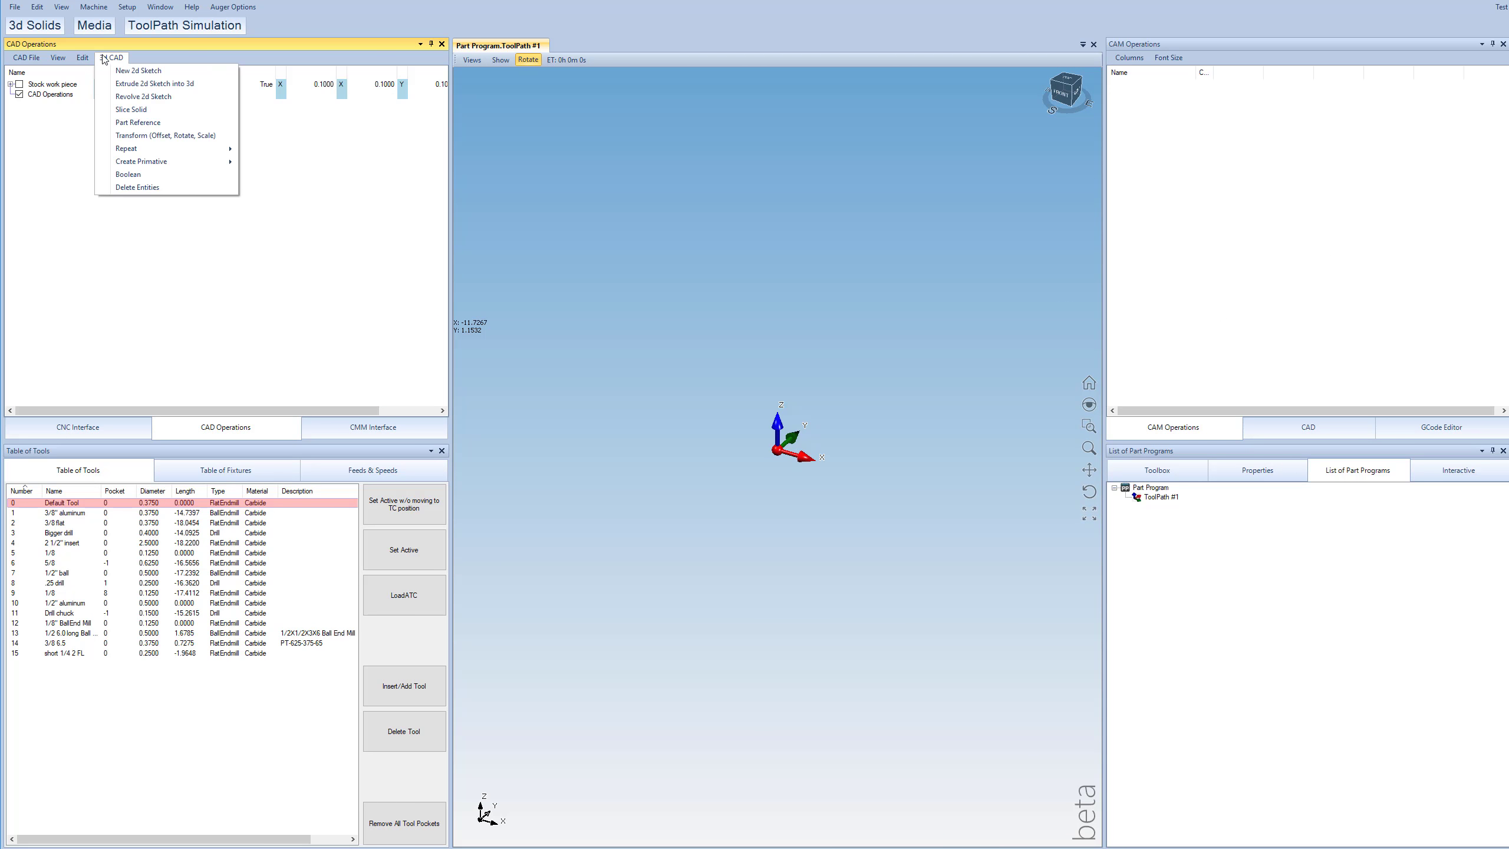
click(132, 71)
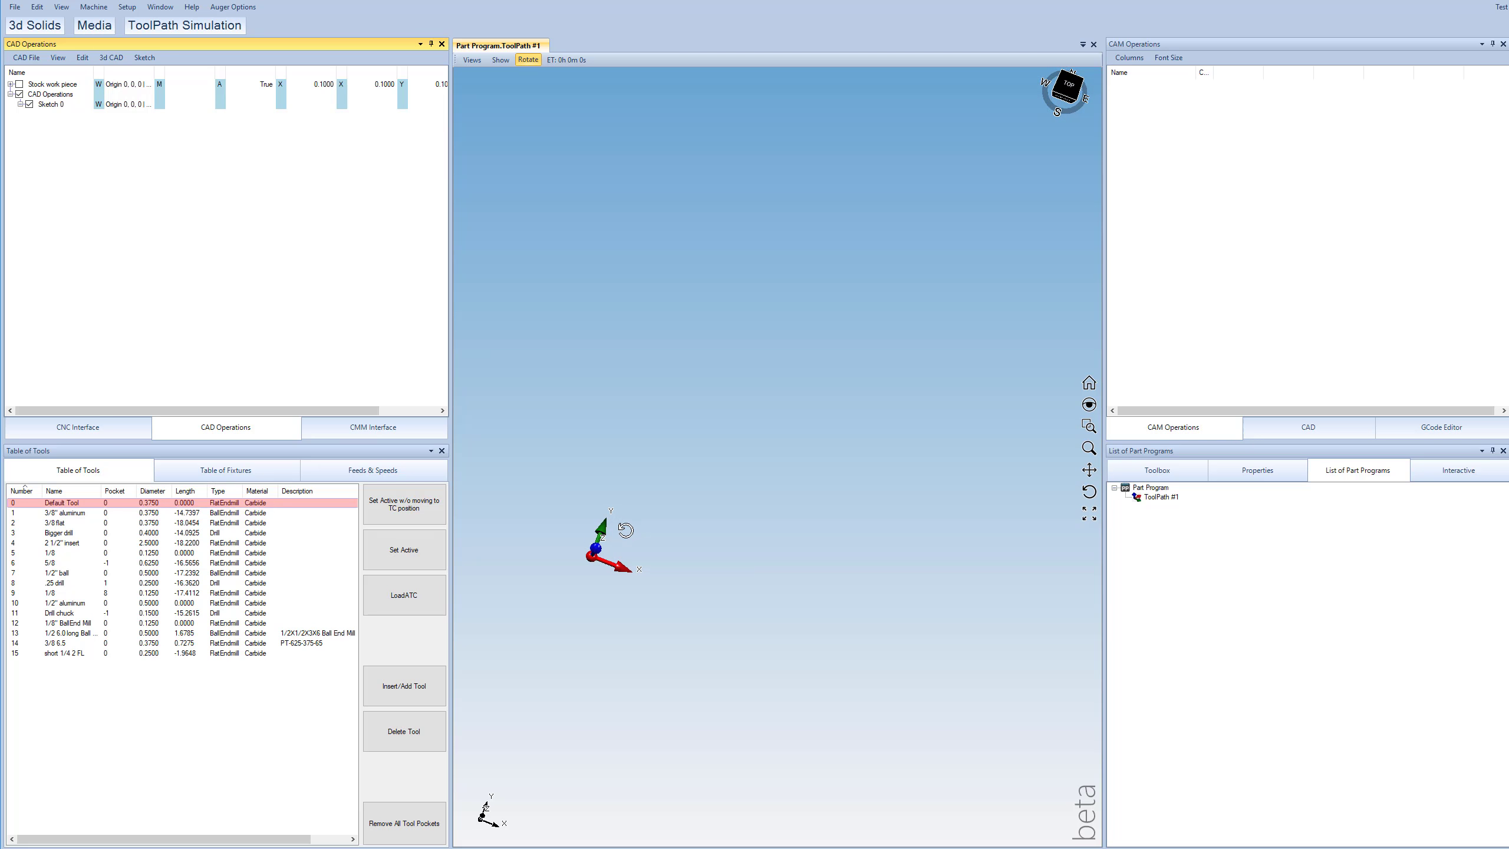
Sketch a center-point circle at the origin with a radius of about 0.684.
click(148, 60)
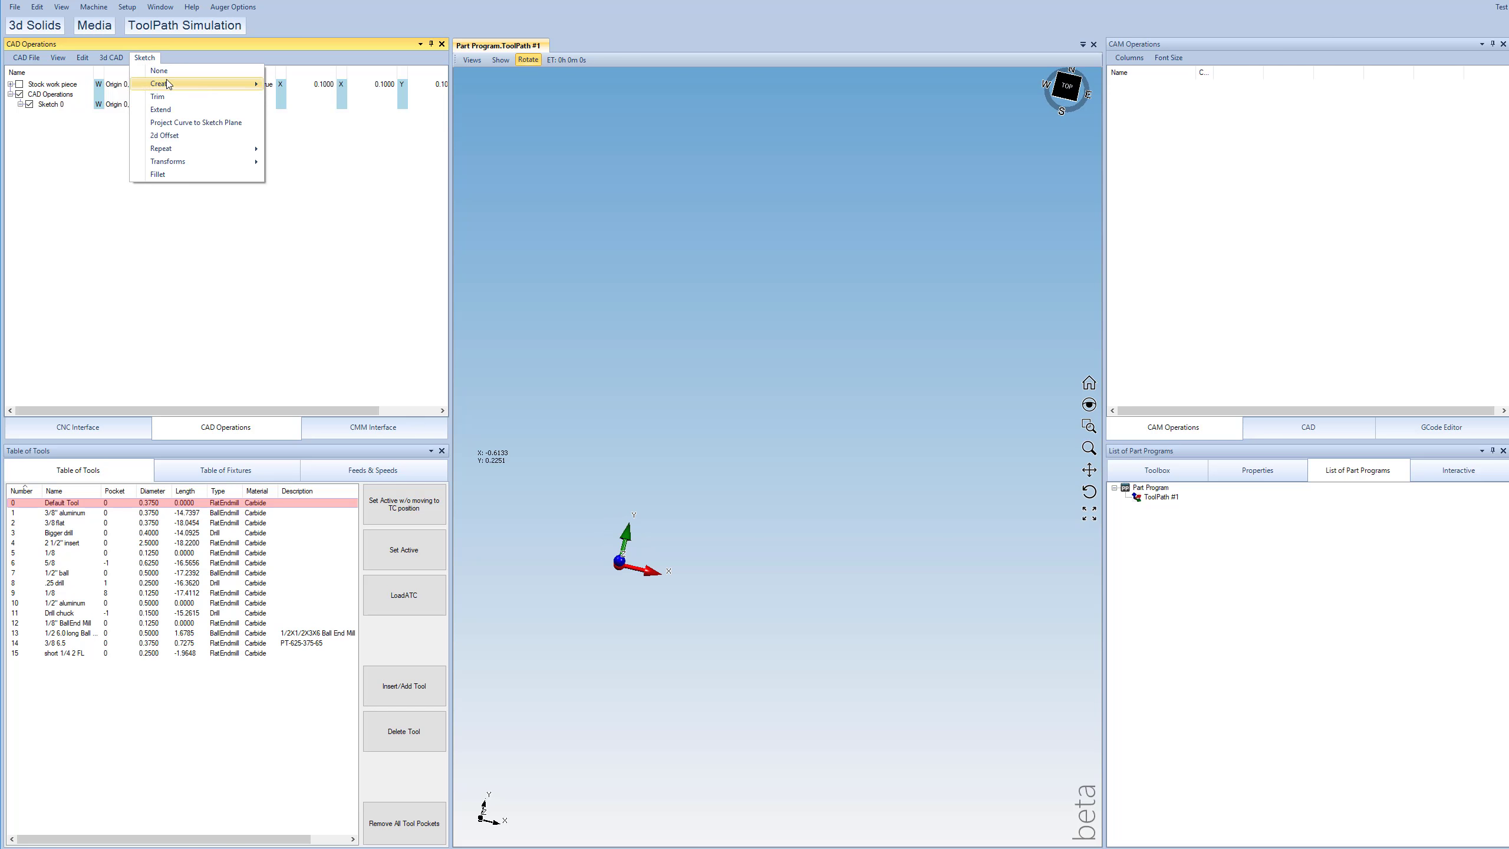
mouse_move(164, 82)
mouse_move(323, 138)
click(381, 138)
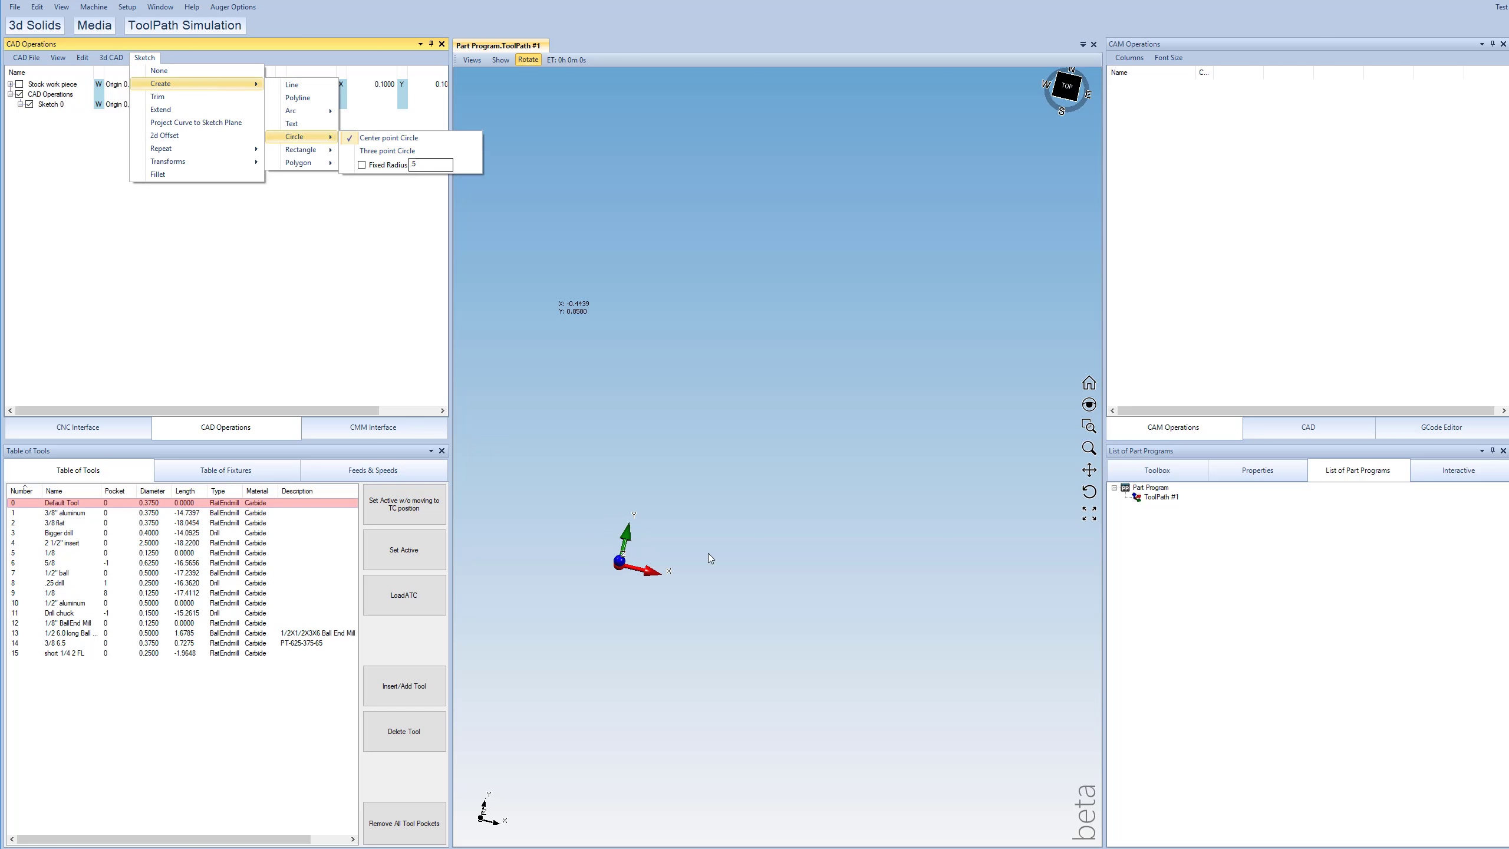
click(621, 562)
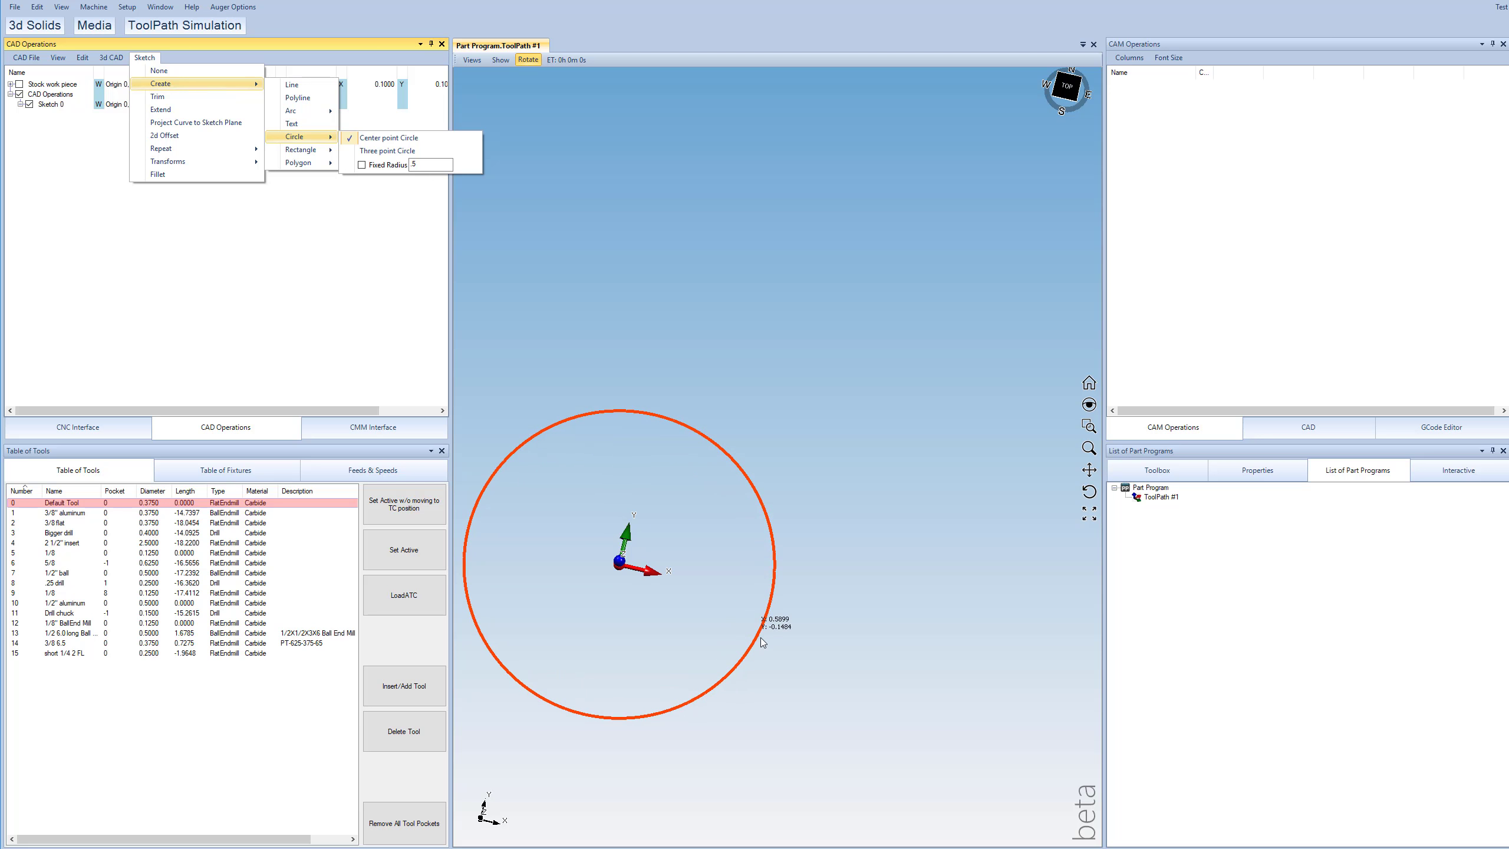
click(776, 646)
click(183, 70)
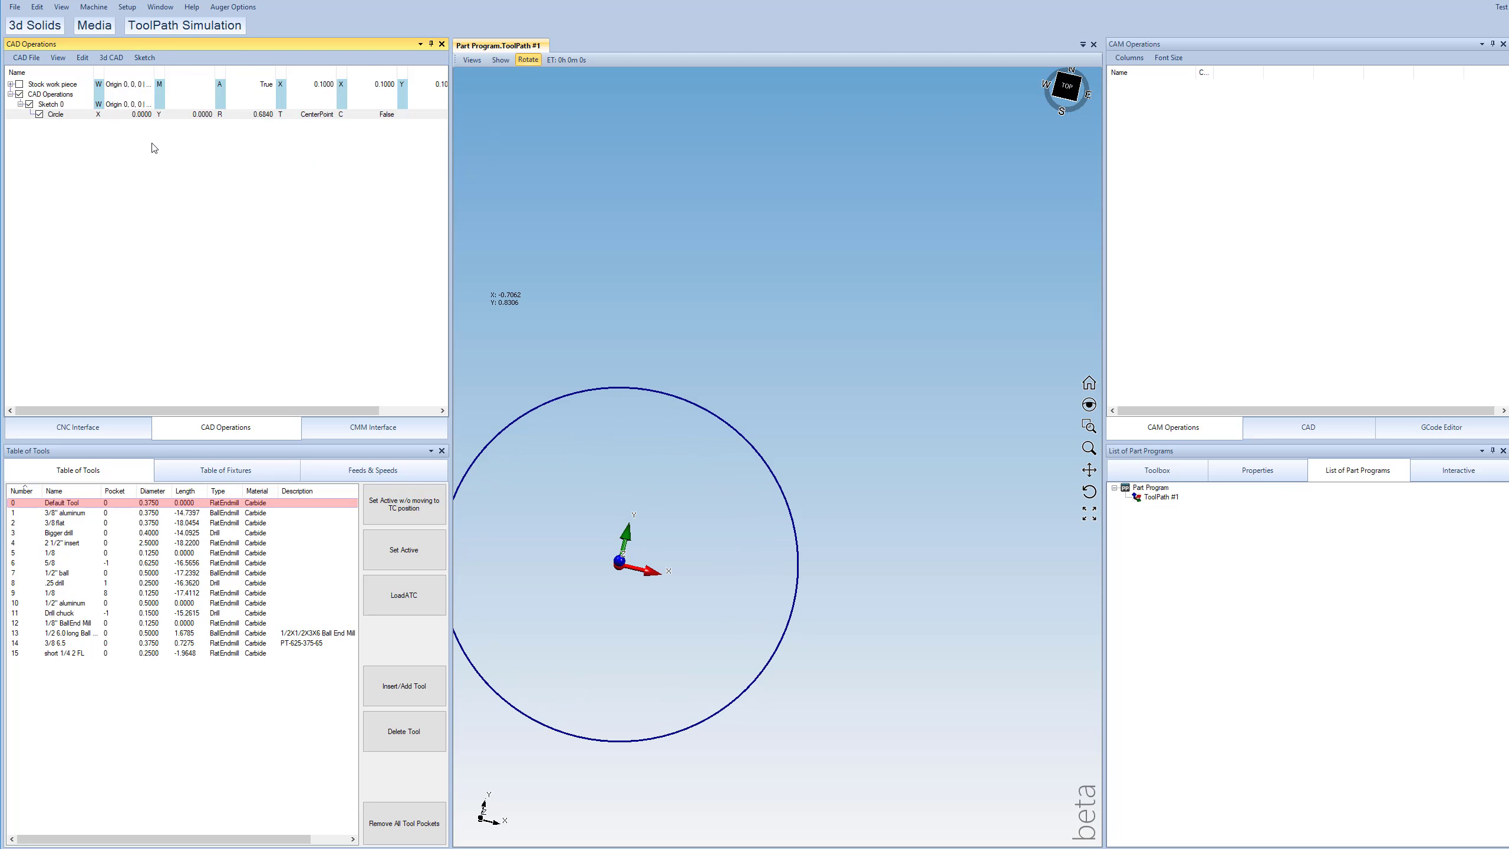
Set the circle's radius to 0.375.
click(266, 116)
click(266, 116)
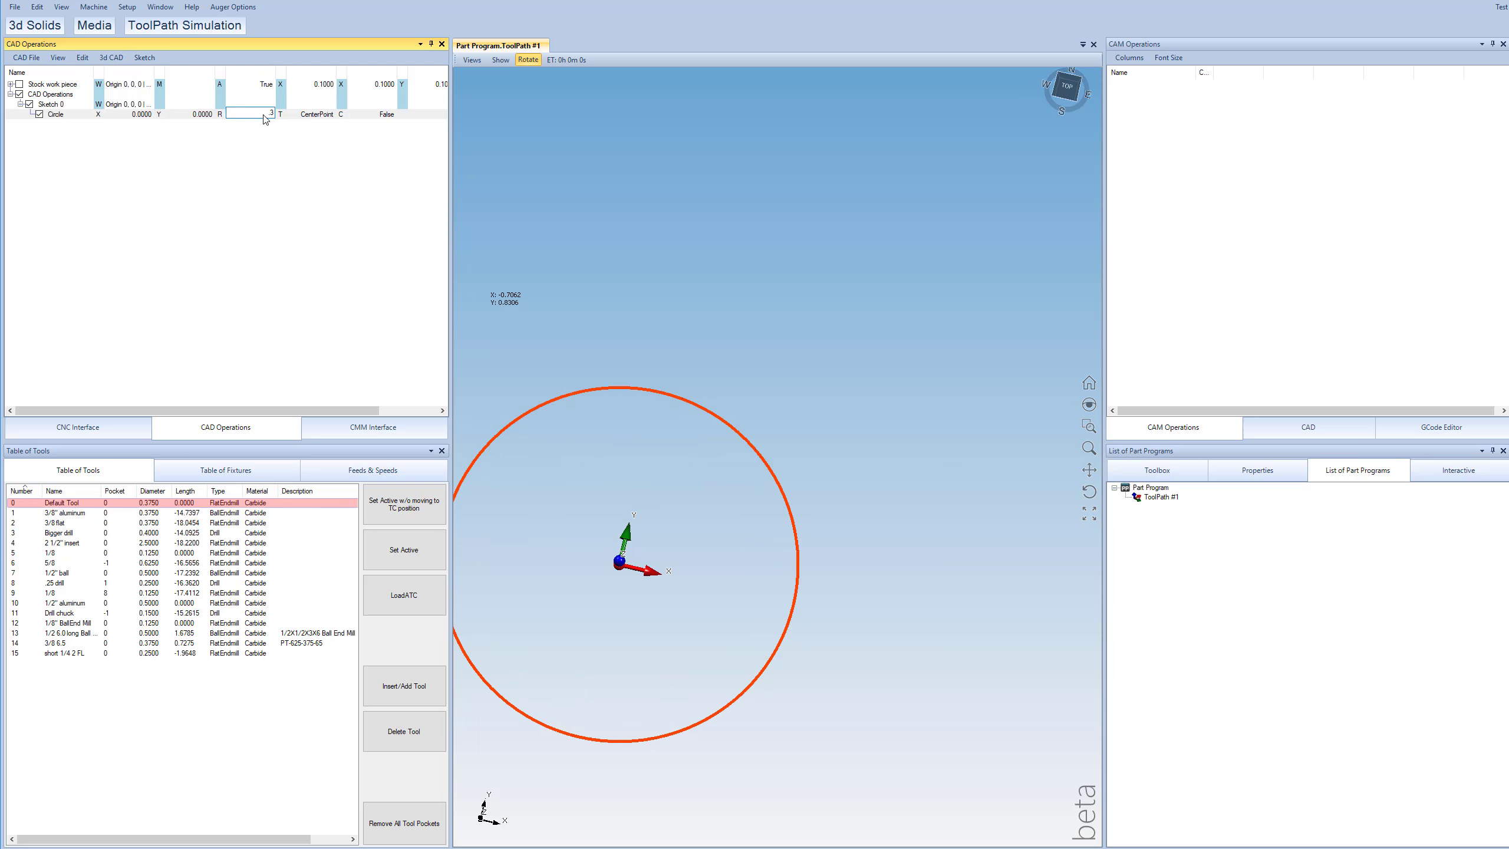
key(Return)
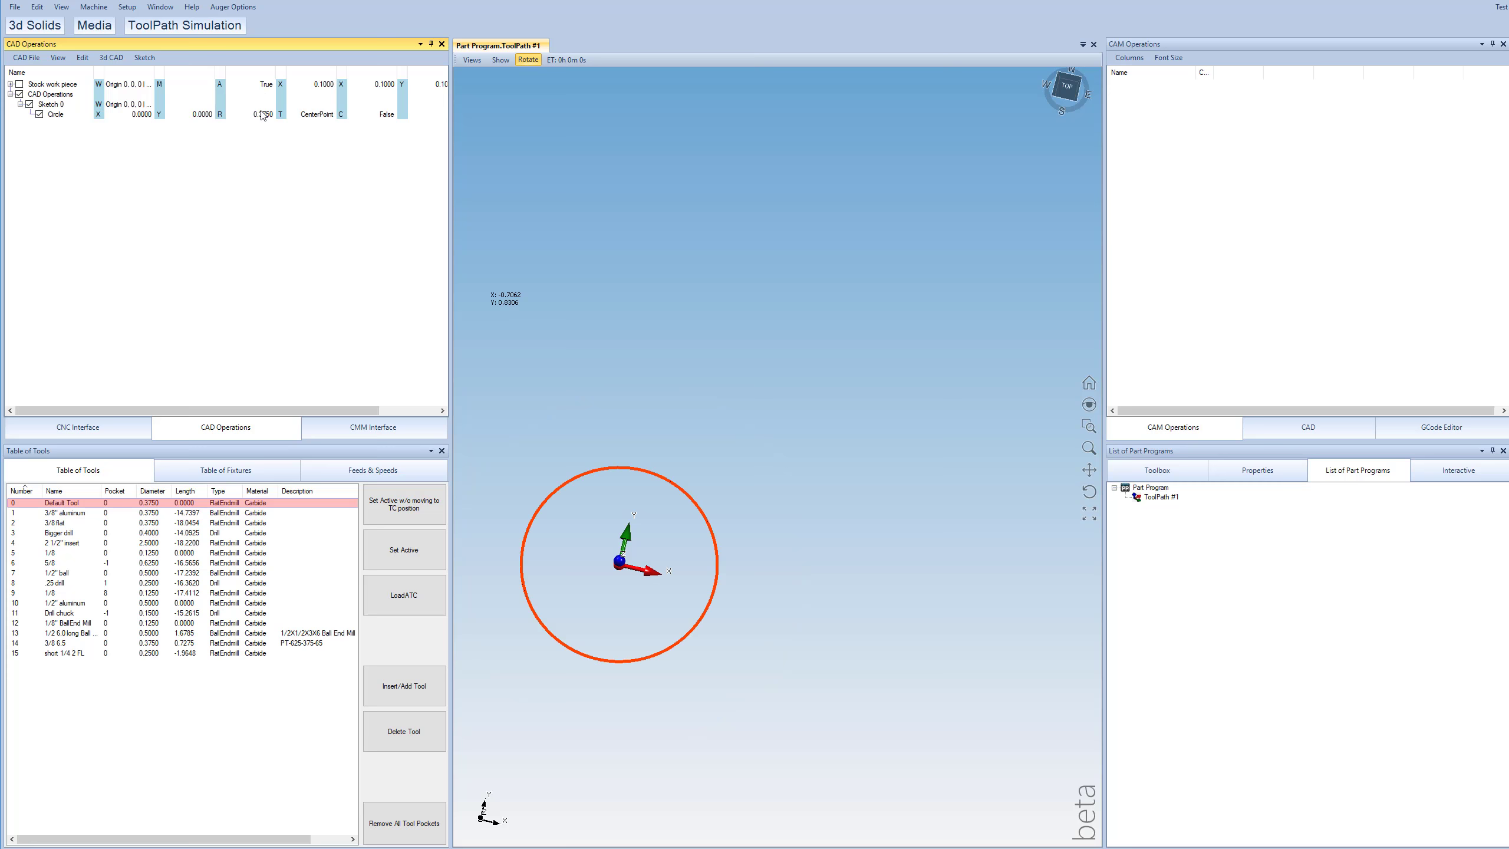
scroll(582, 529, down, 4)
scroll(658, 528, up, 6)
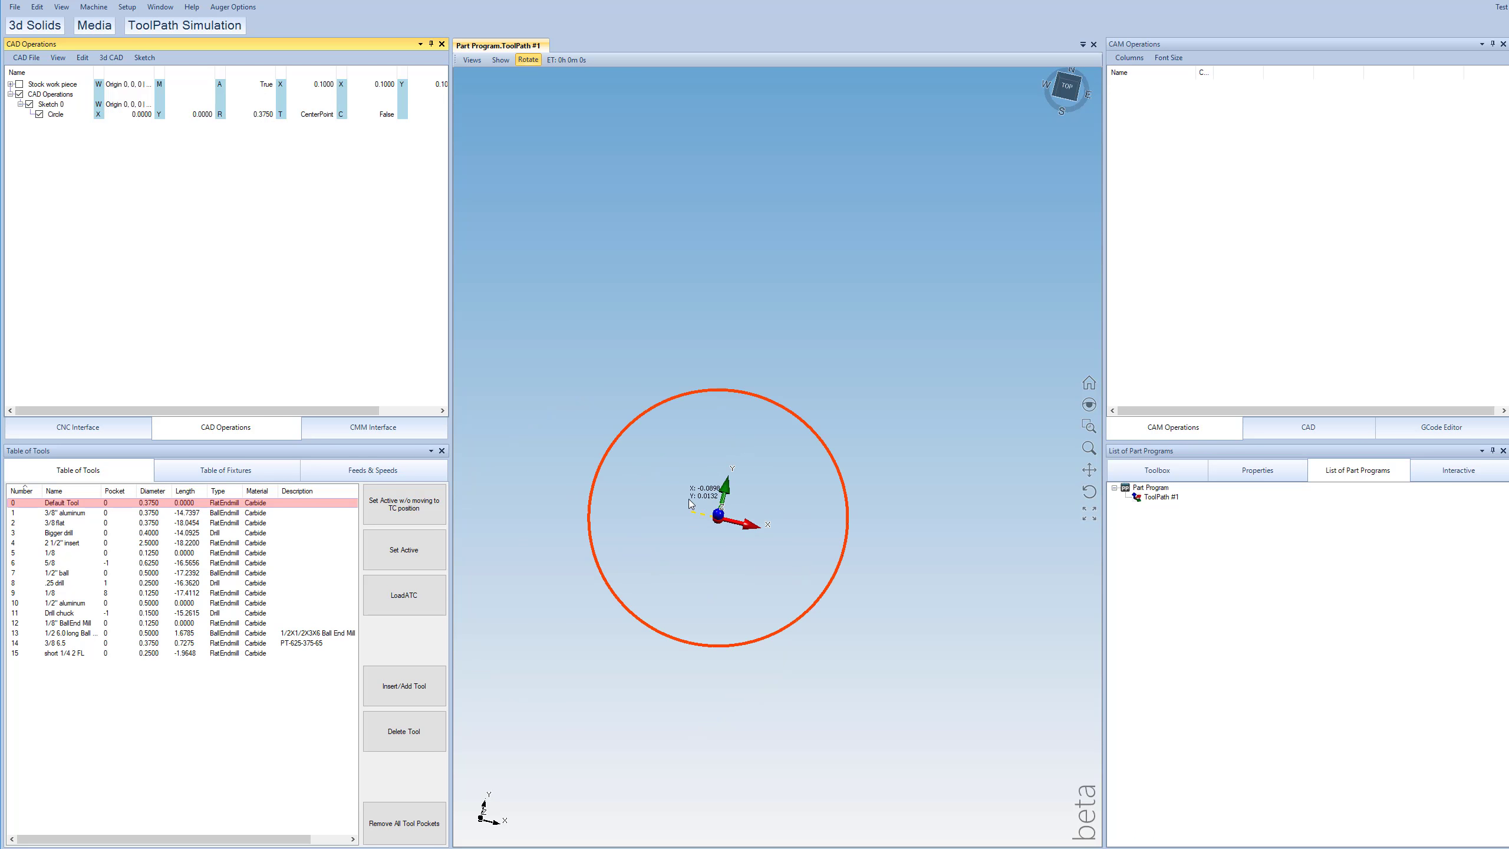
Sketch a two-corner rectangle across the circle's upper edge, from about (-0.063, 0.310) to (0.081, 0.451).
right_click(52, 105)
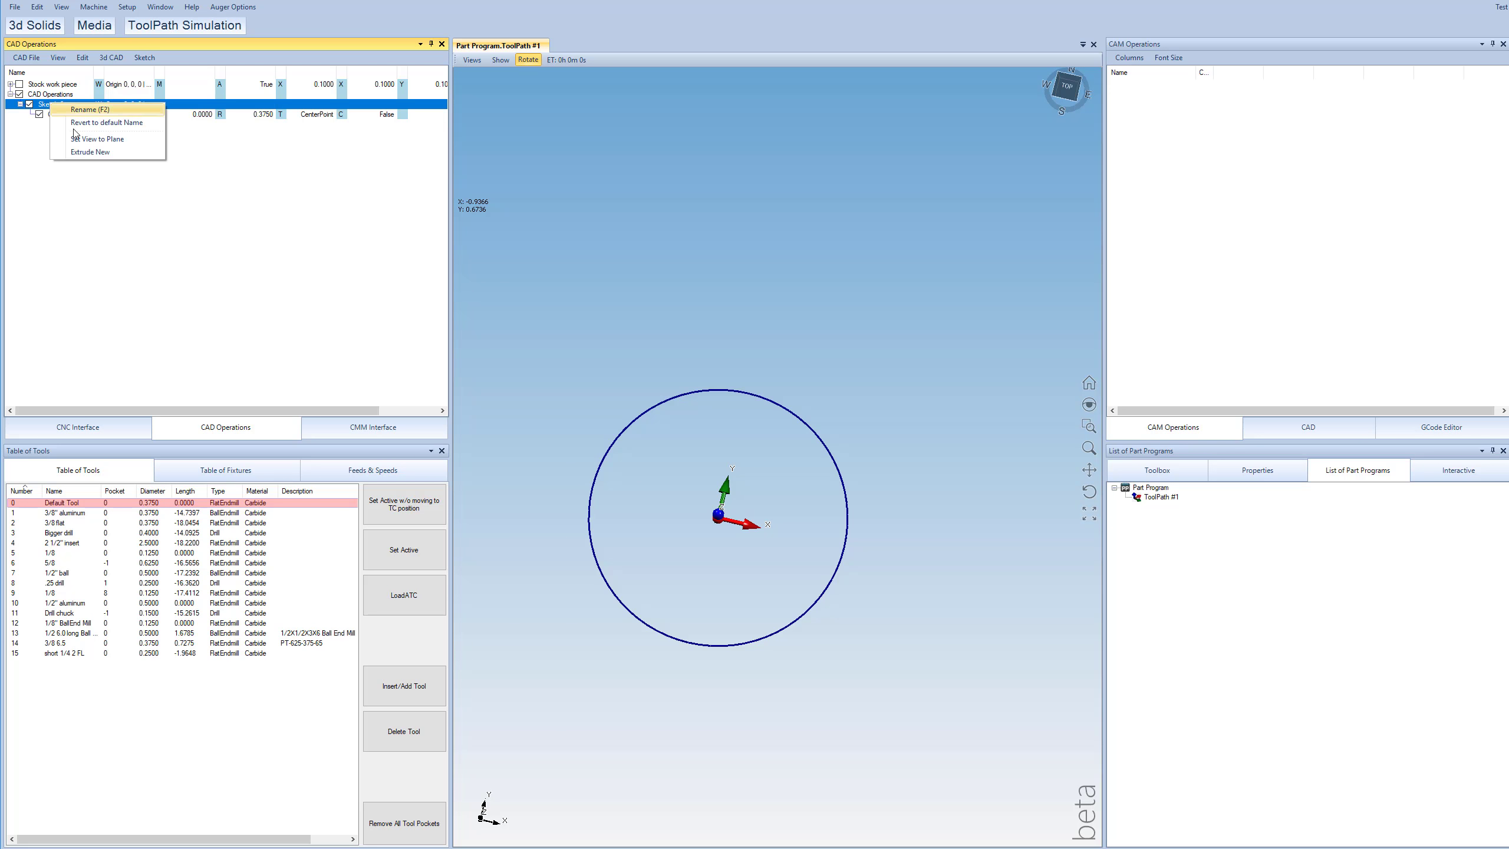
click(83, 145)
click(145, 58)
mouse_move(178, 84)
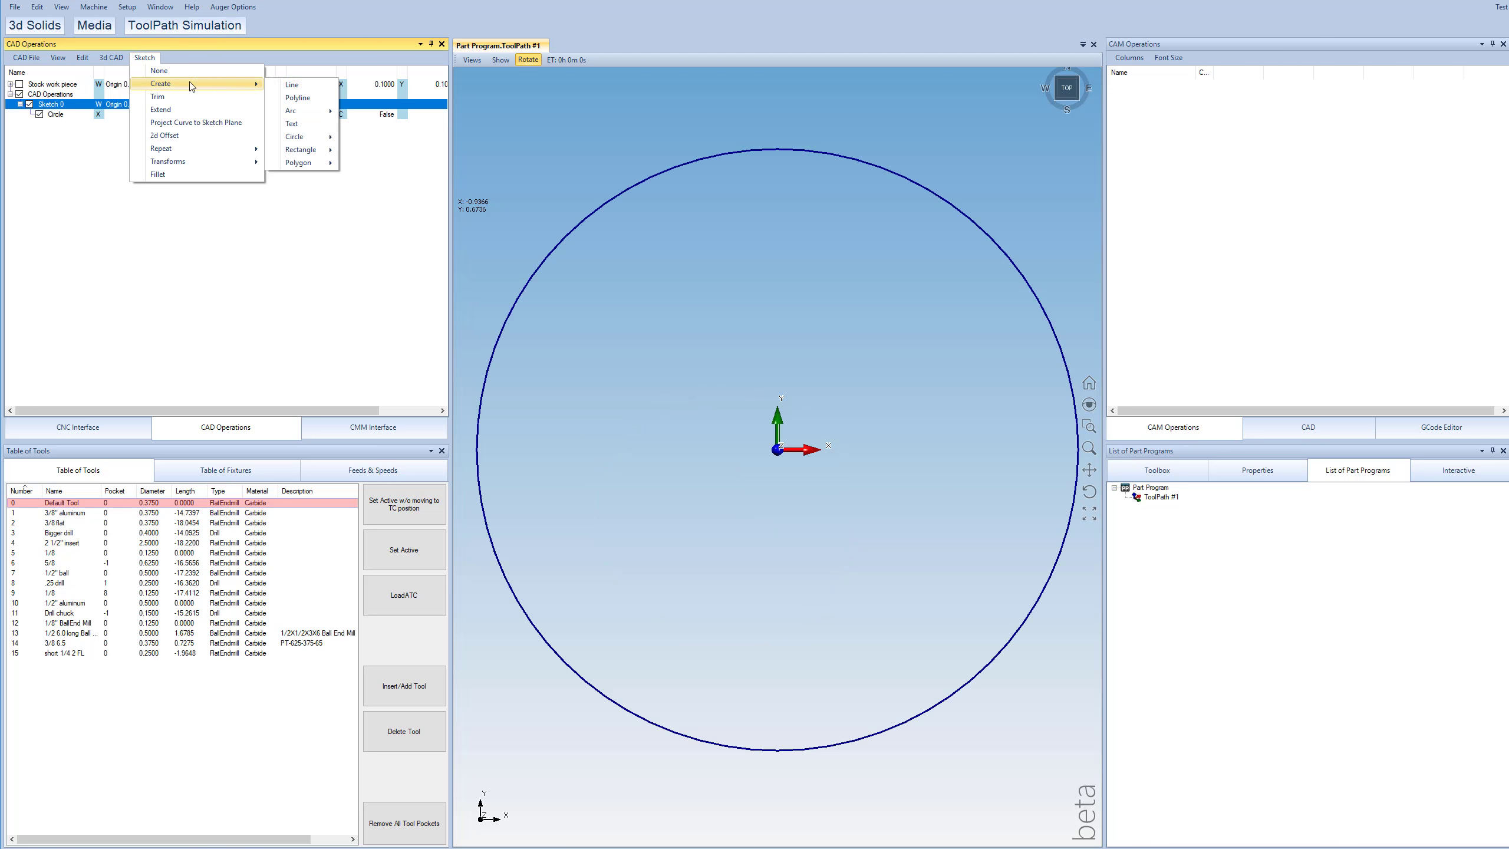
mouse_move(303, 150)
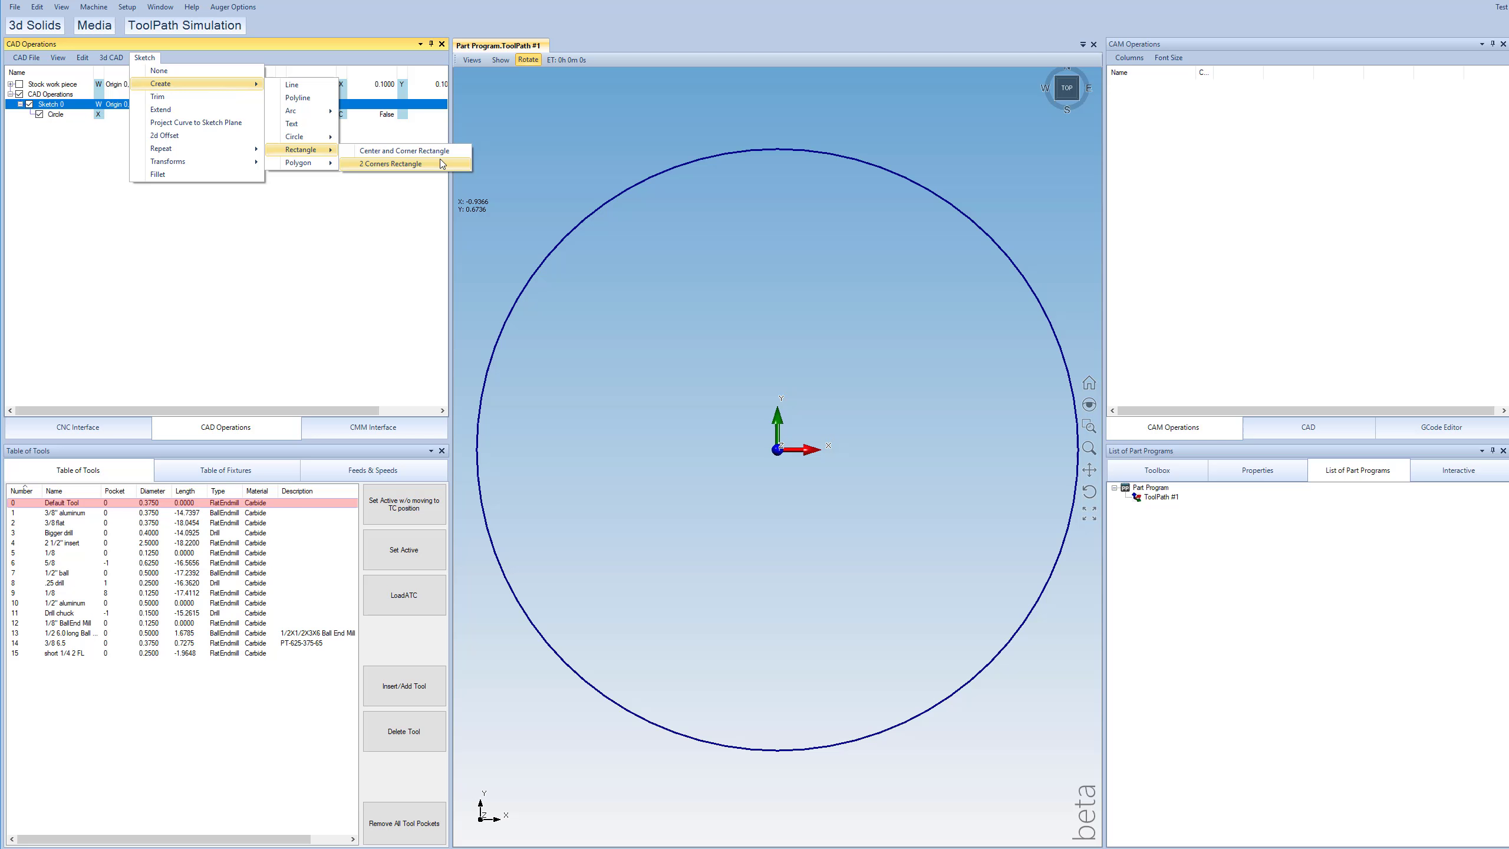
click(390, 164)
click(726, 201)
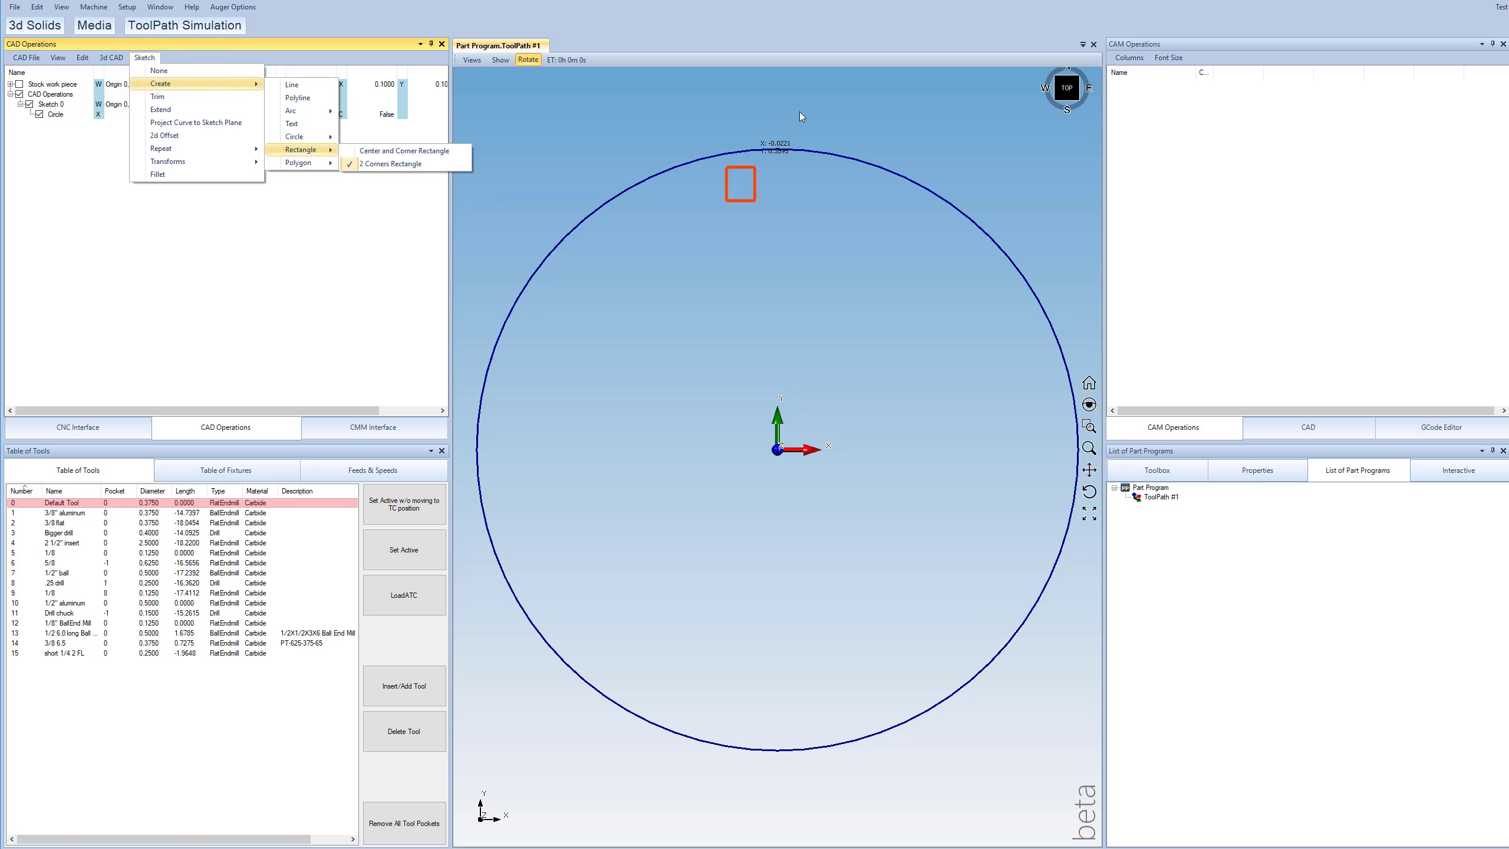
click(842, 88)
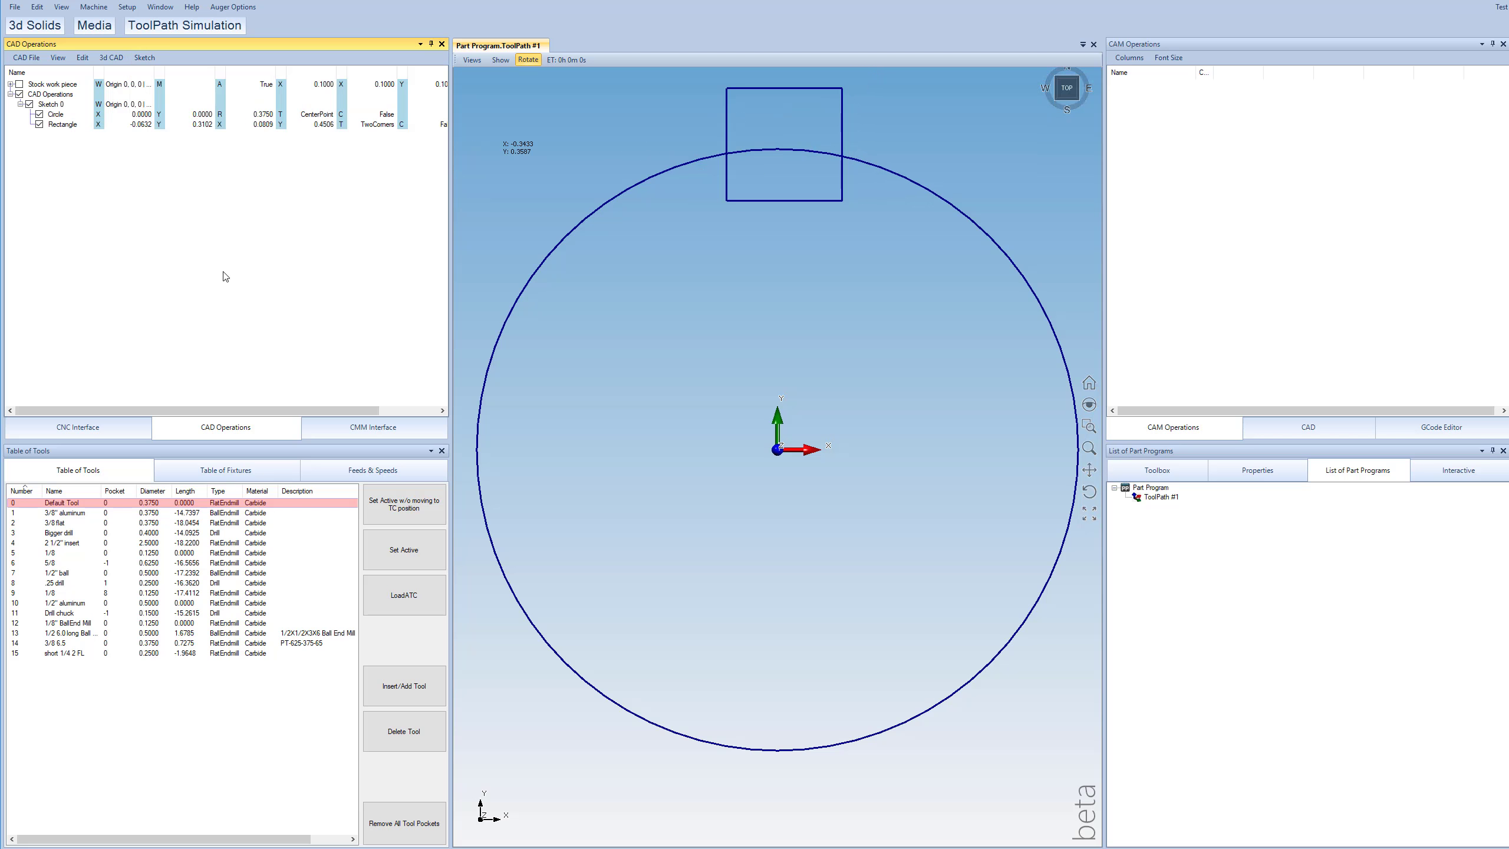
Set the rectangle's first corner X to -0.075 and its second corner X to 0.075.
click(141, 123)
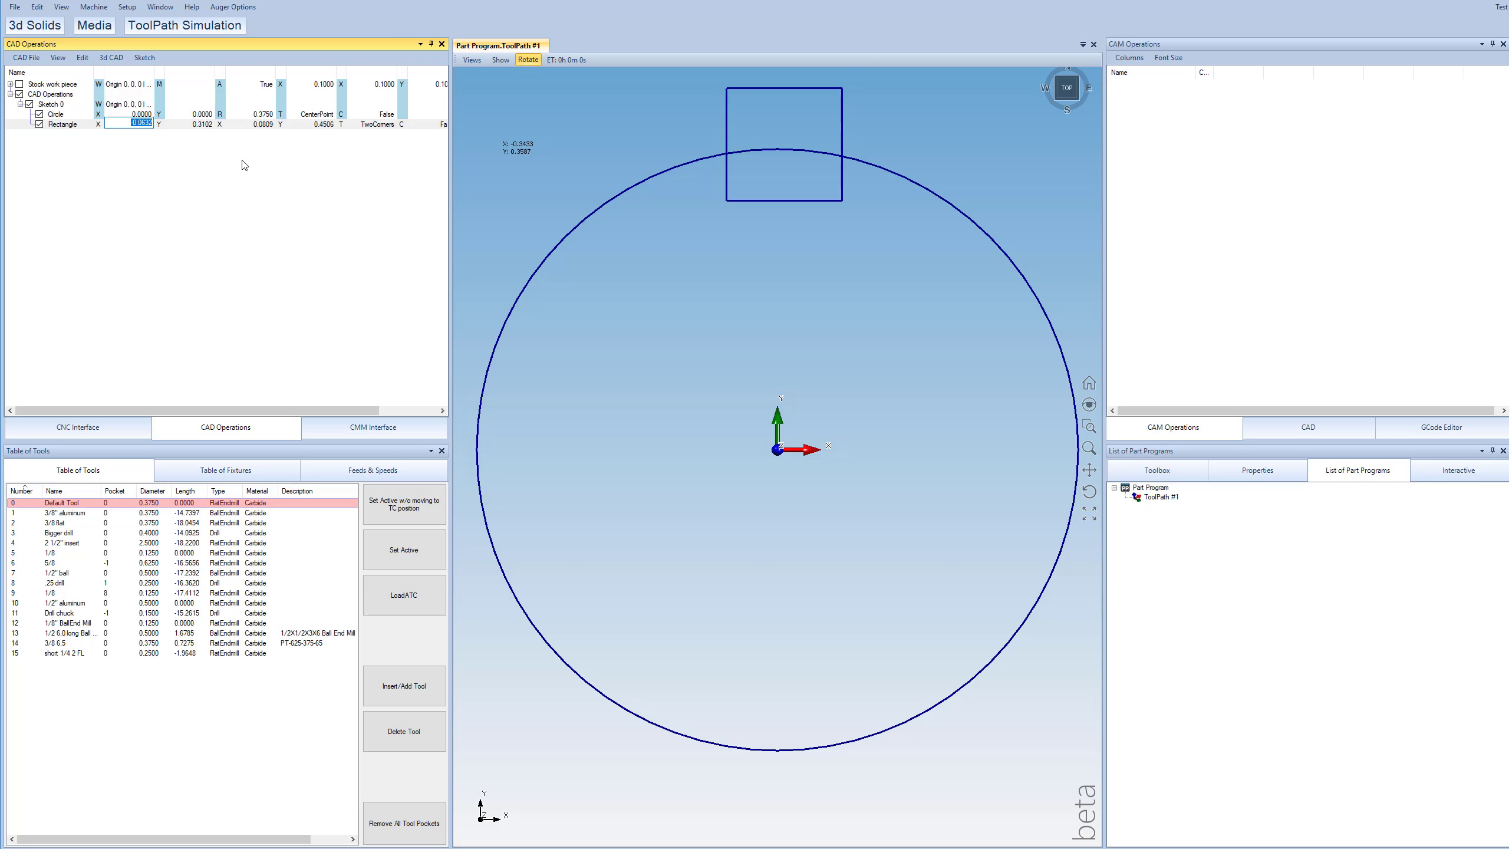
text(-.075)
key(Return)
click(248, 152)
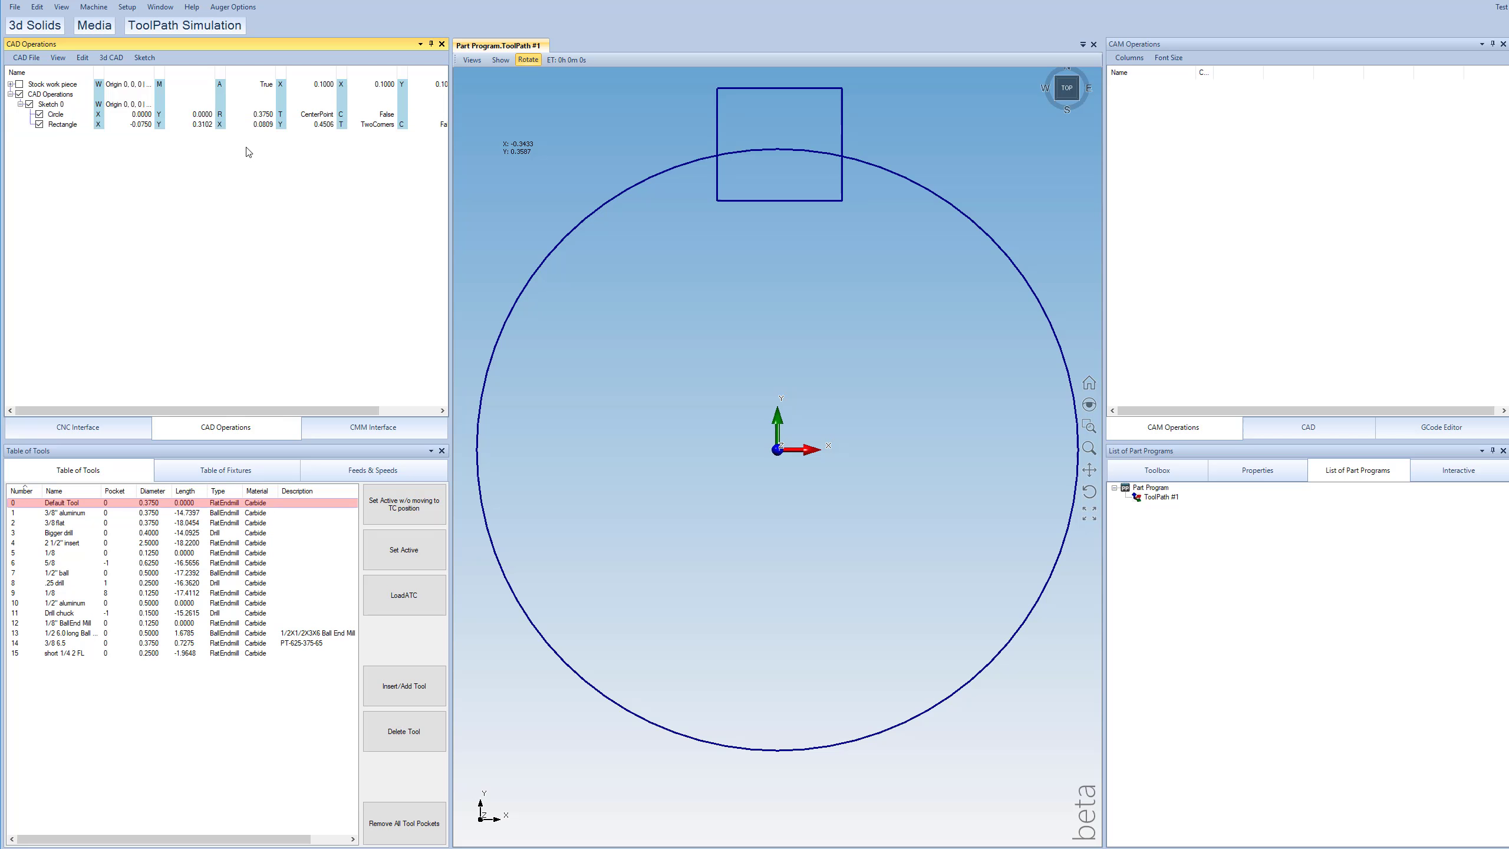
click(257, 125)
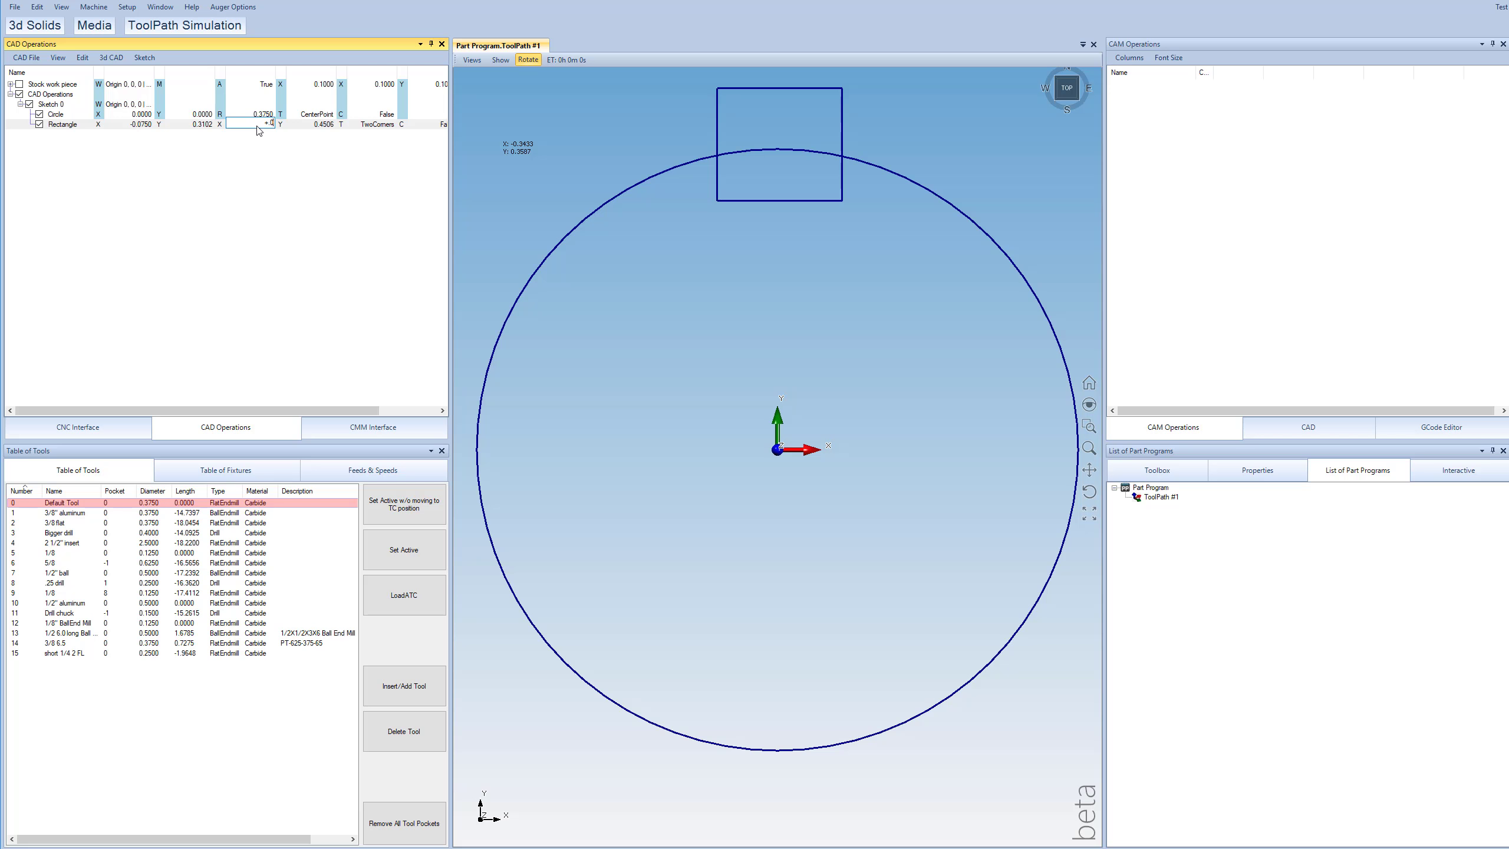
text(+.075)
key(Return)
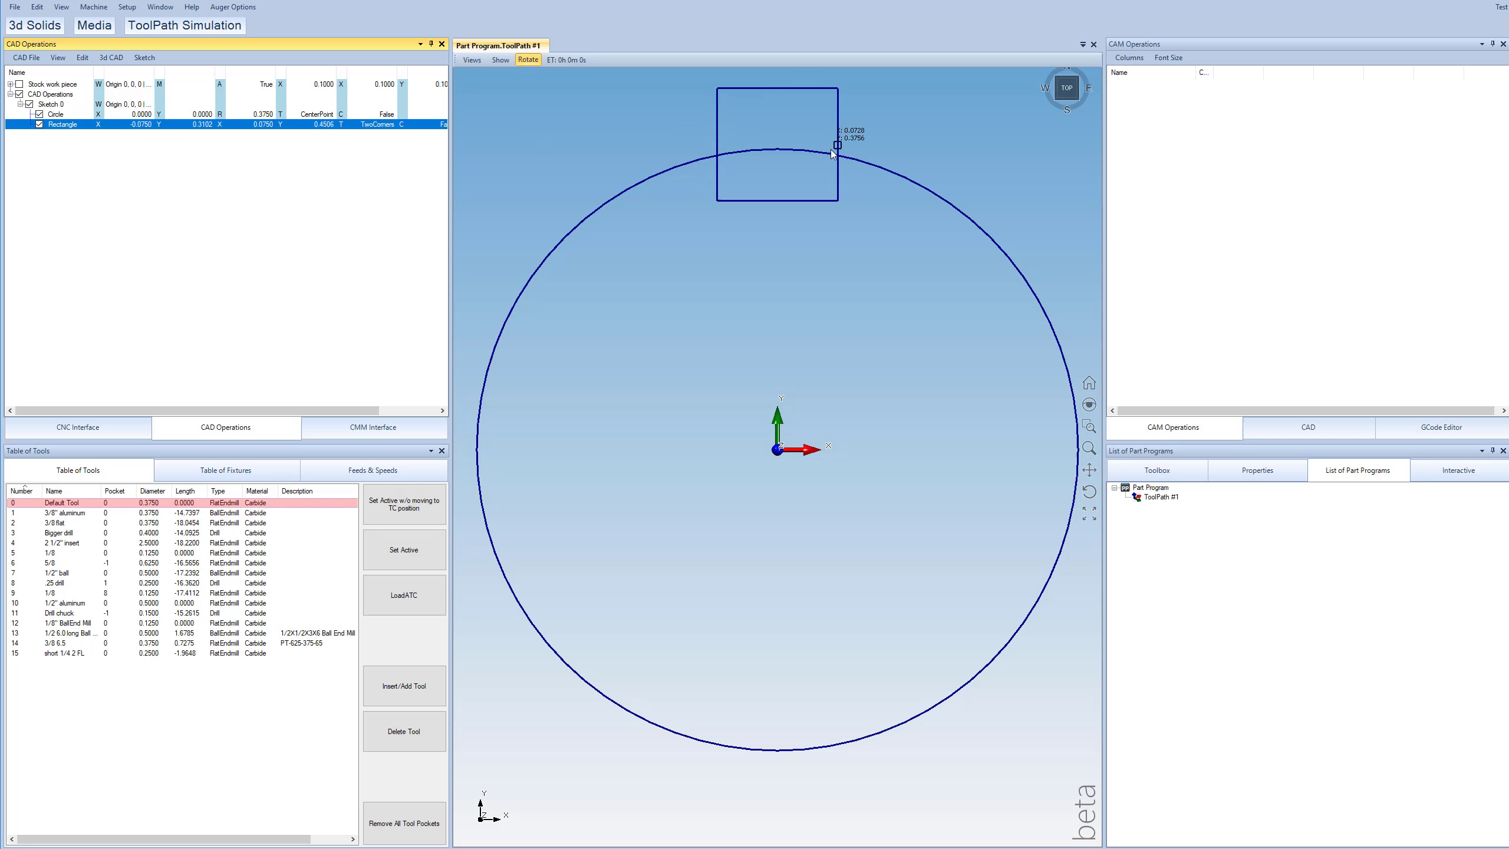
Set the rectangle's second corner Y to 0.5 and its first corner Y to 0.25.
click(325, 127)
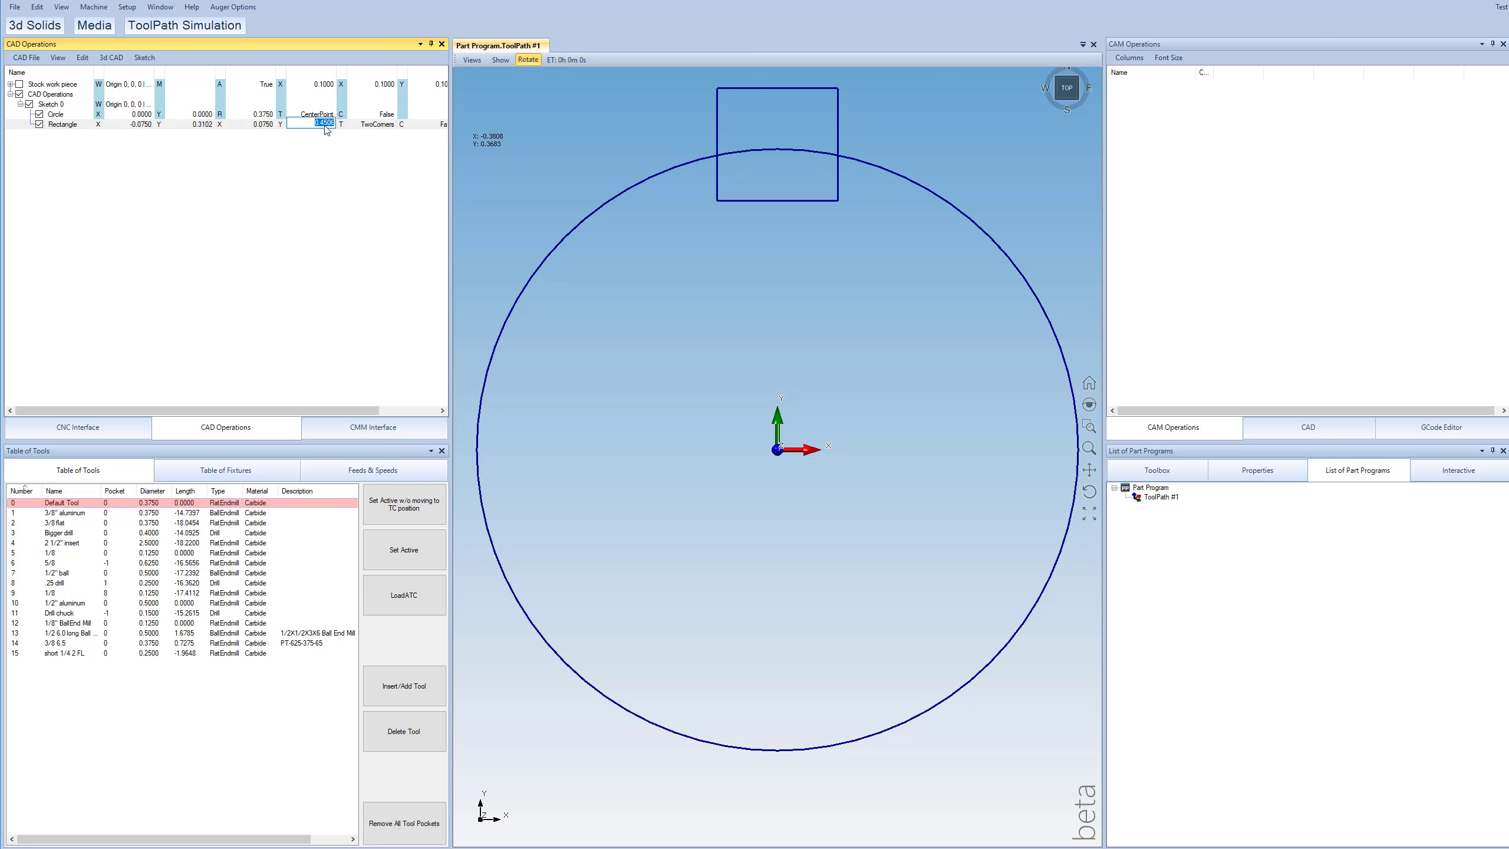
text(0.5)
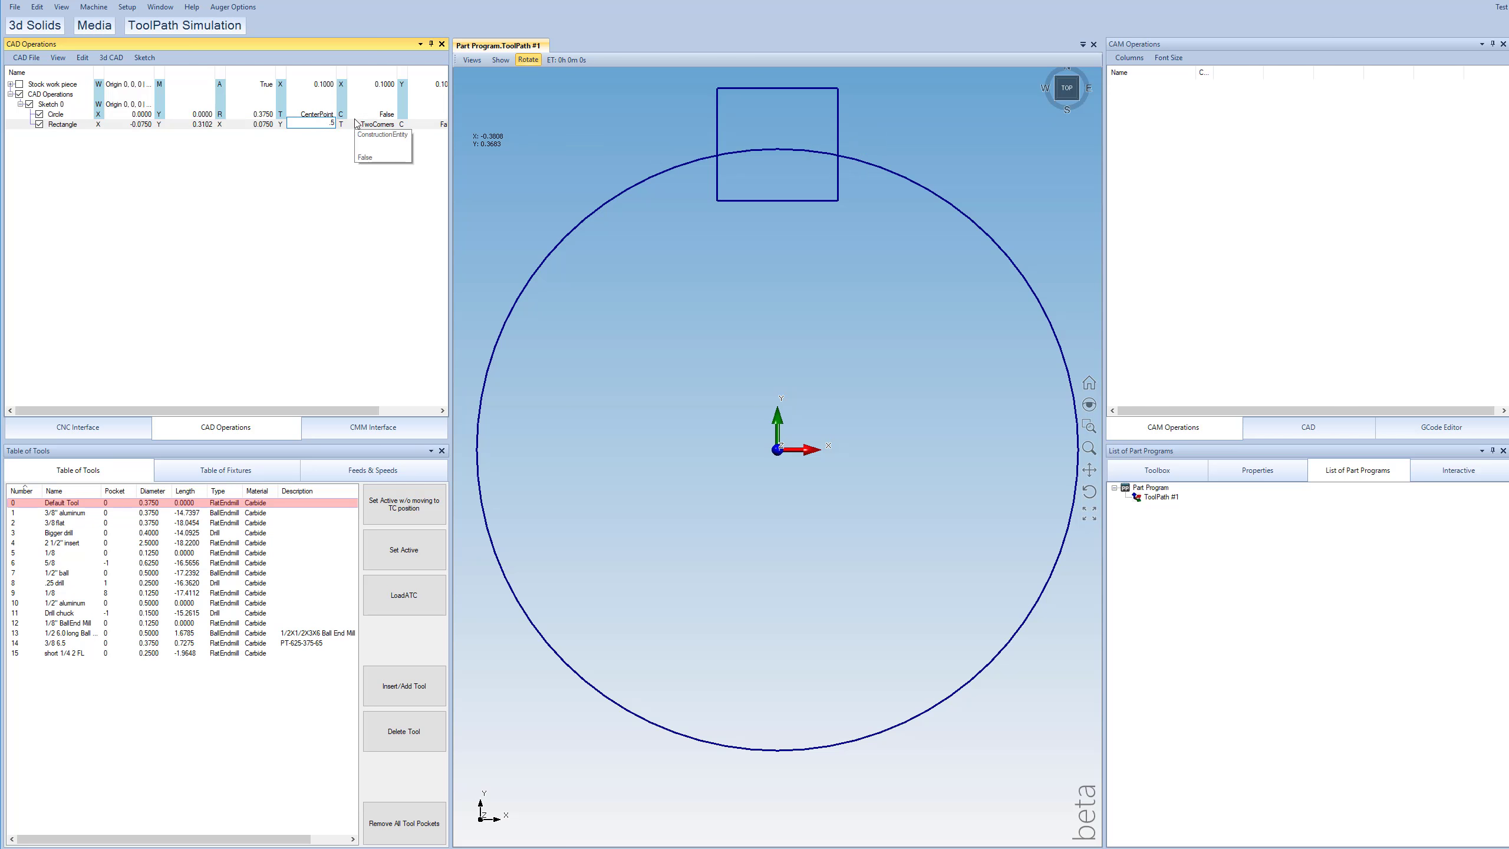
key(Return)
scroll(769, 324, down, 4)
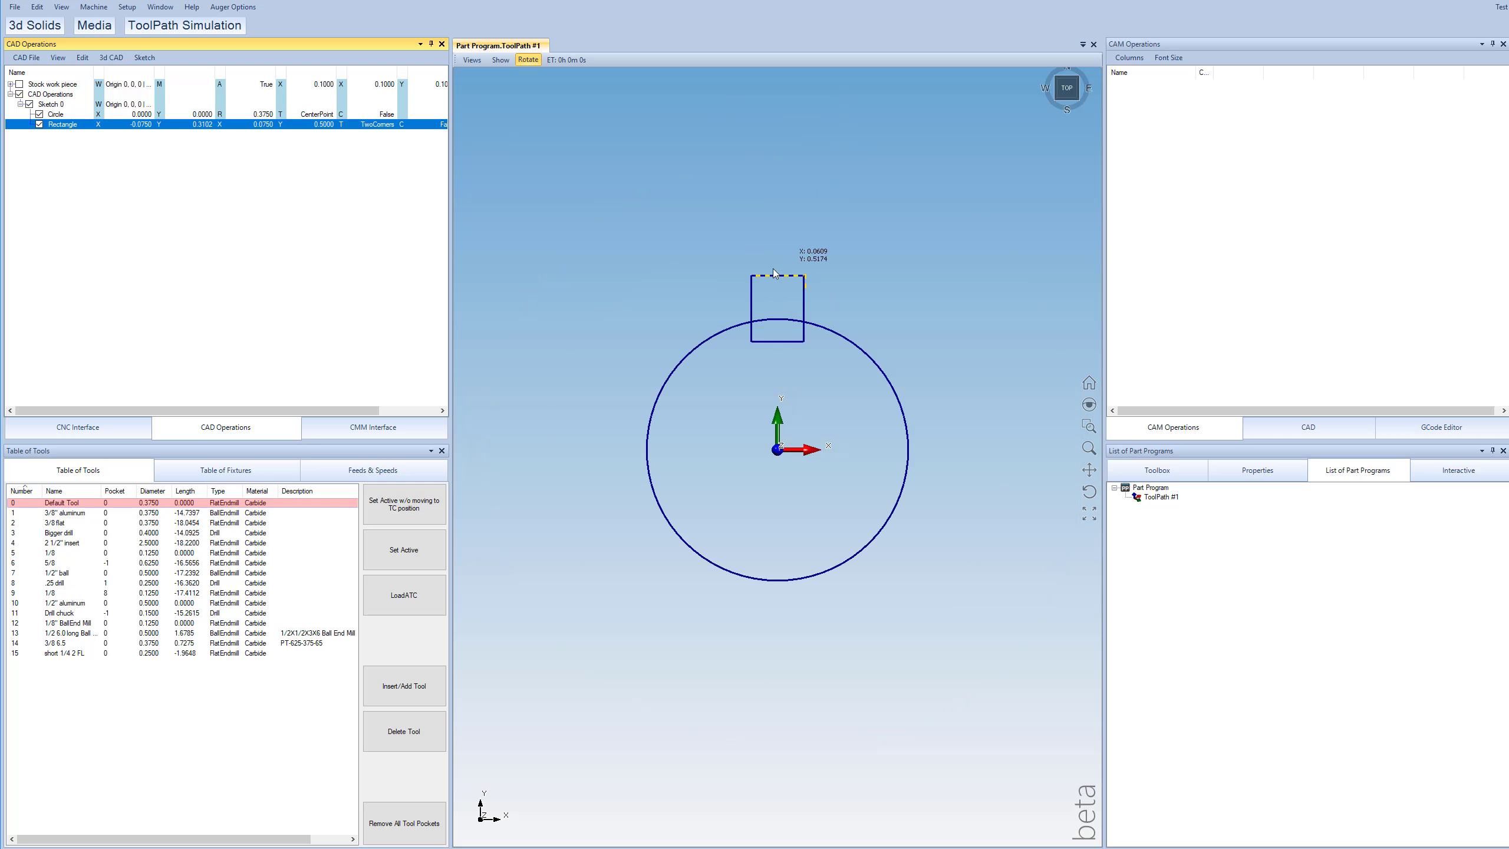
scroll(786, 309, up, 4)
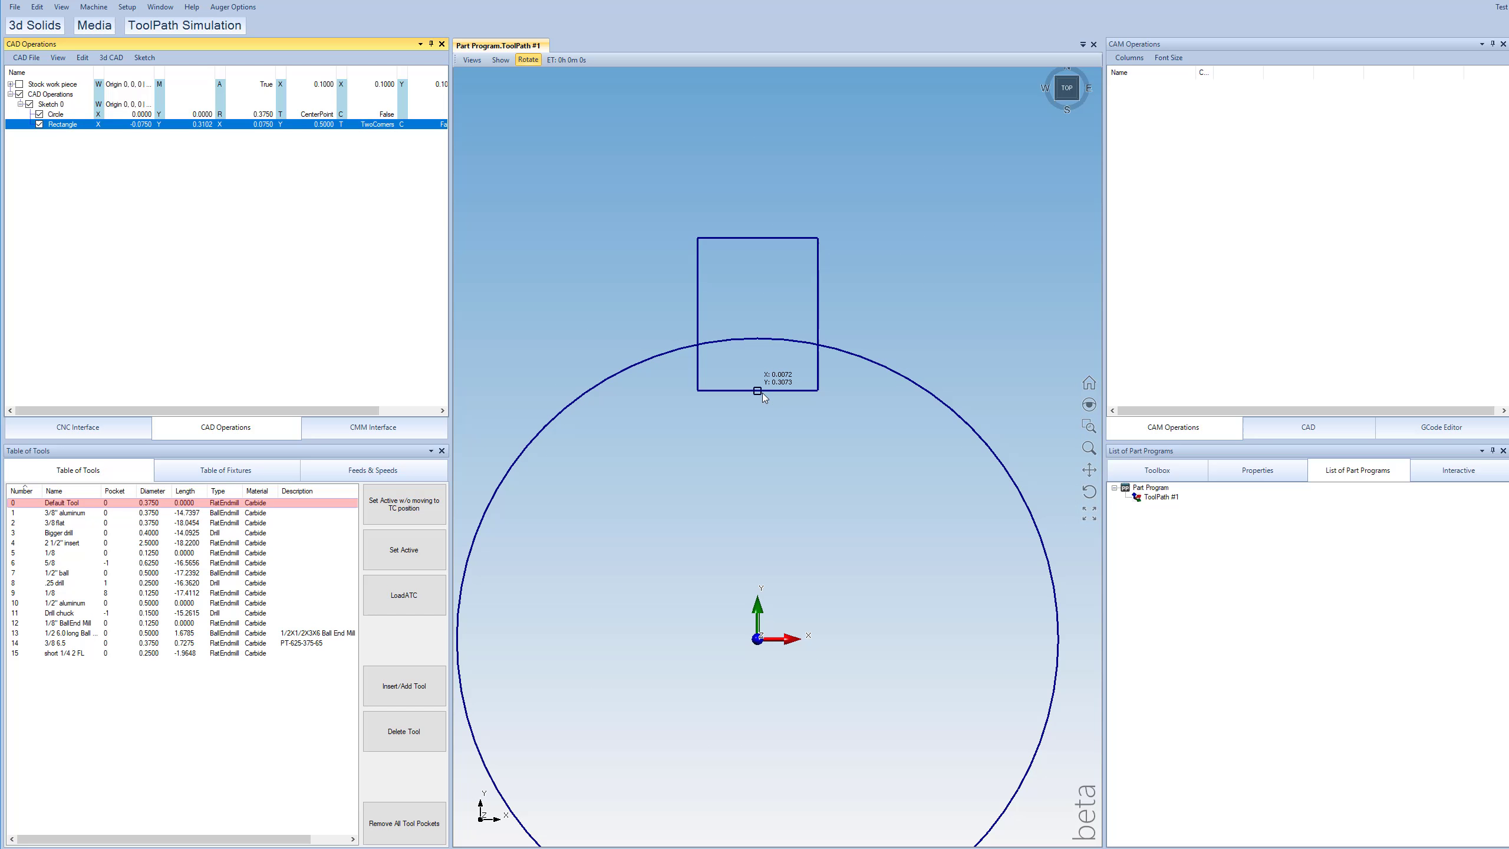
click(202, 125)
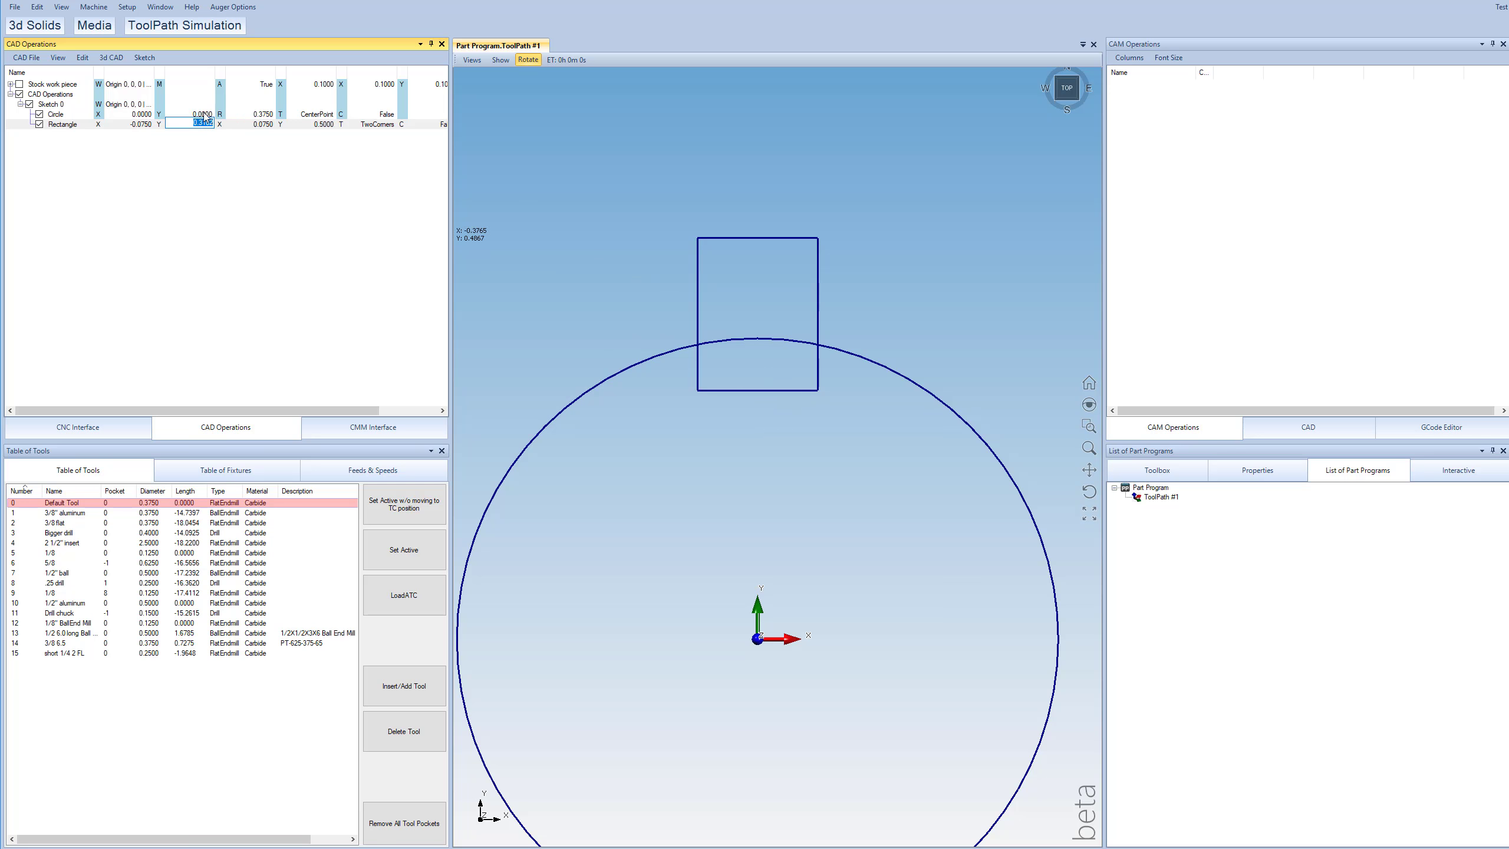
key(Return)
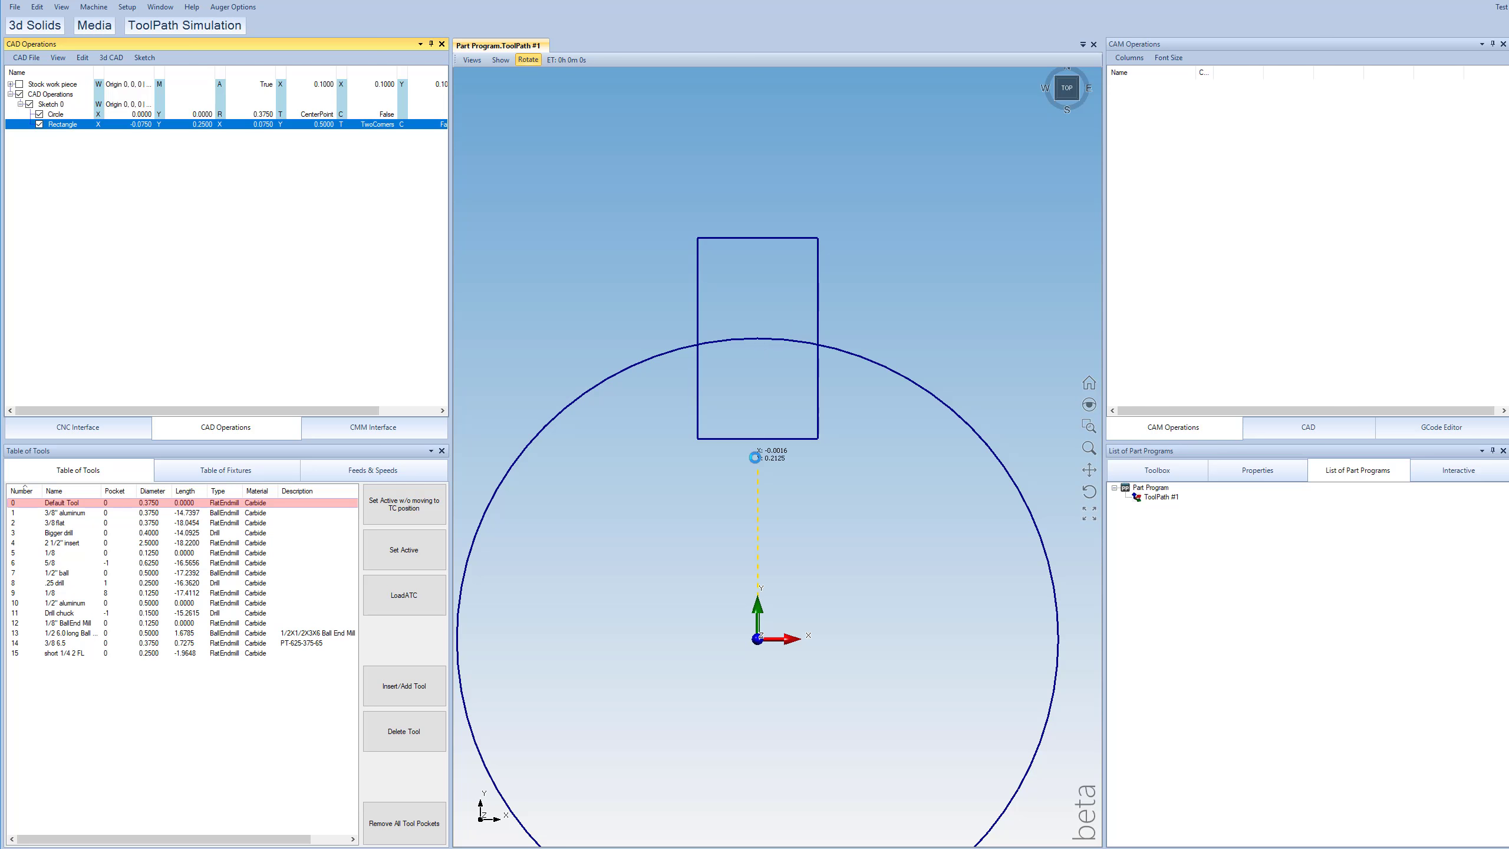
scroll(778, 445, down, 2)
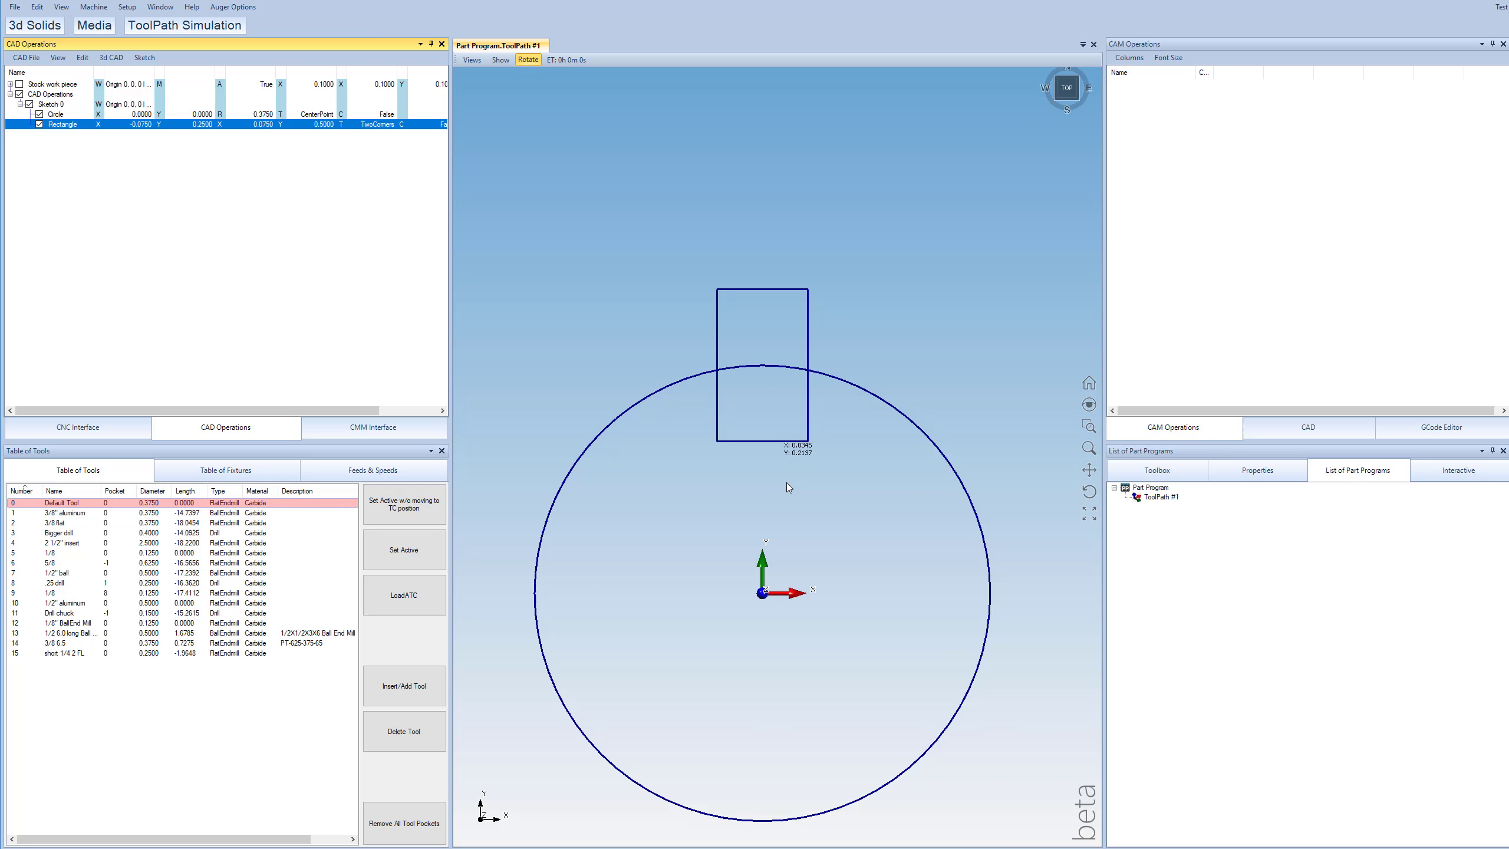
scroll(772, 629, up, 2)
scroll(778, 444, down, 2)
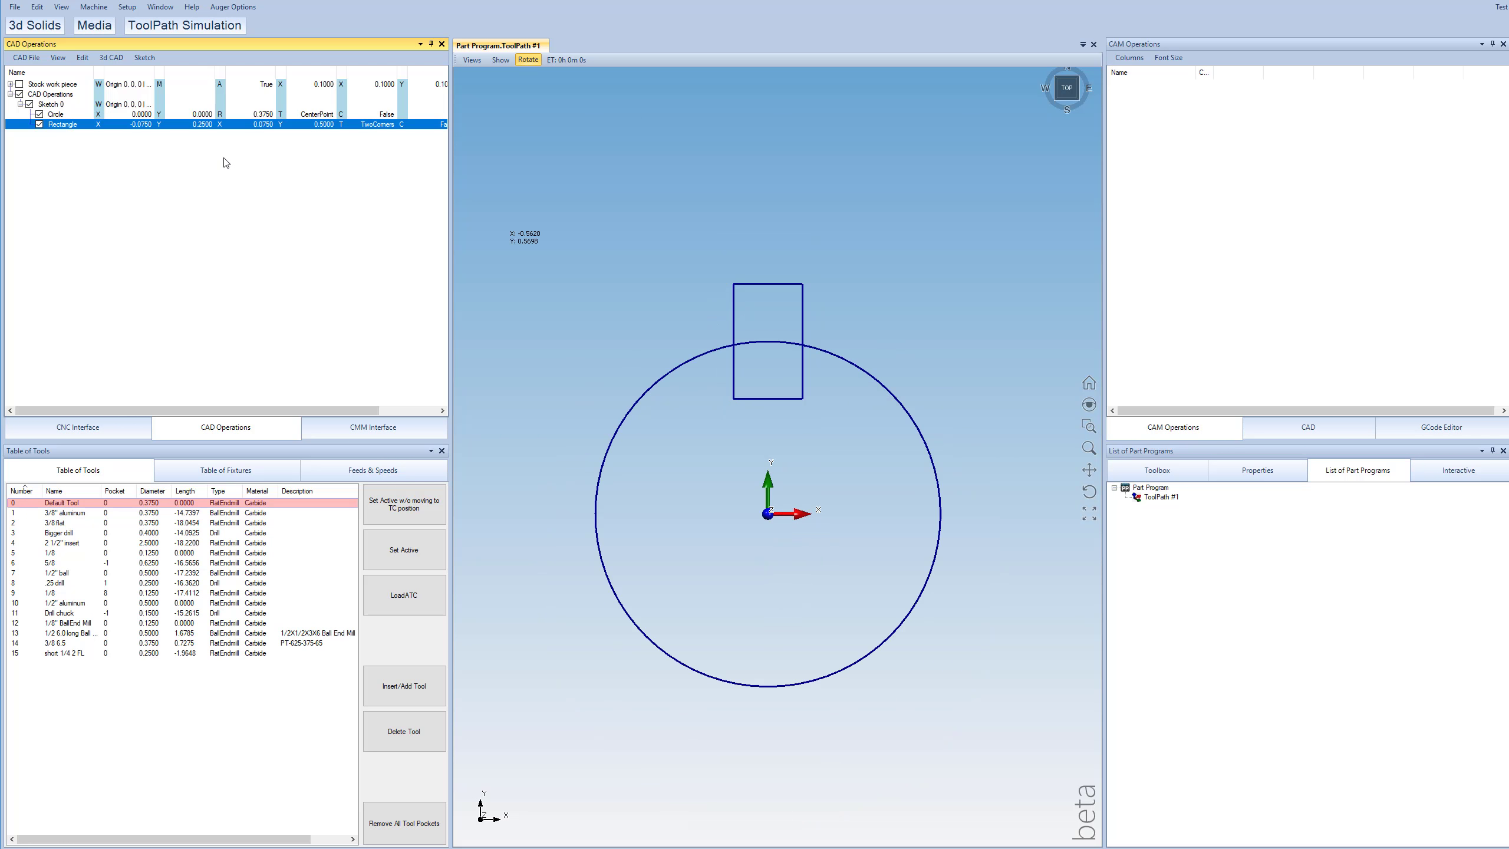
click(246, 207)
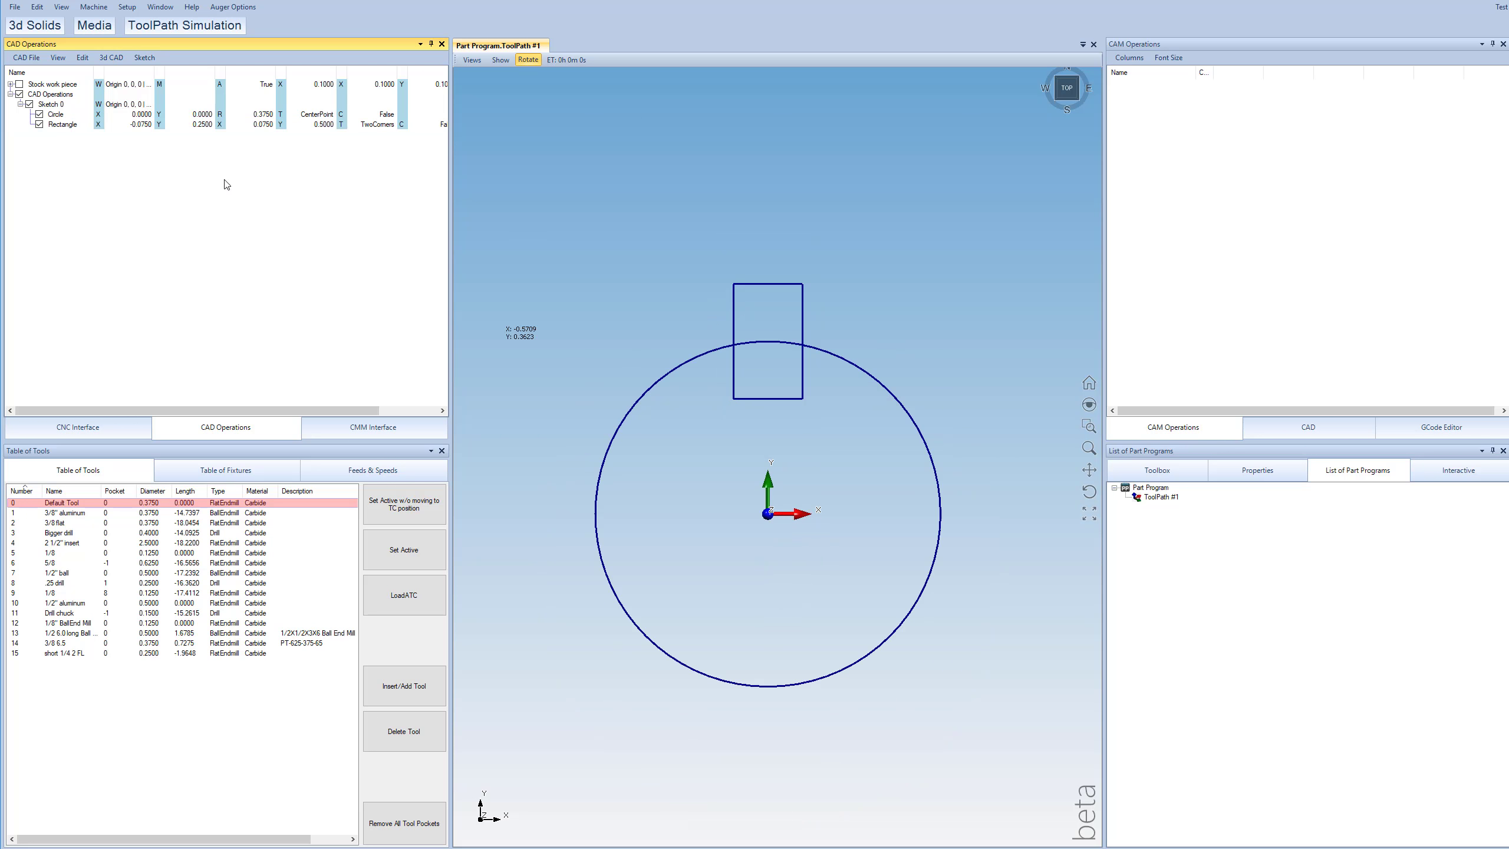
Trim the rectangle's edges outside the circle and the arc between its sides, leaving a notched circular profile.
click(145, 58)
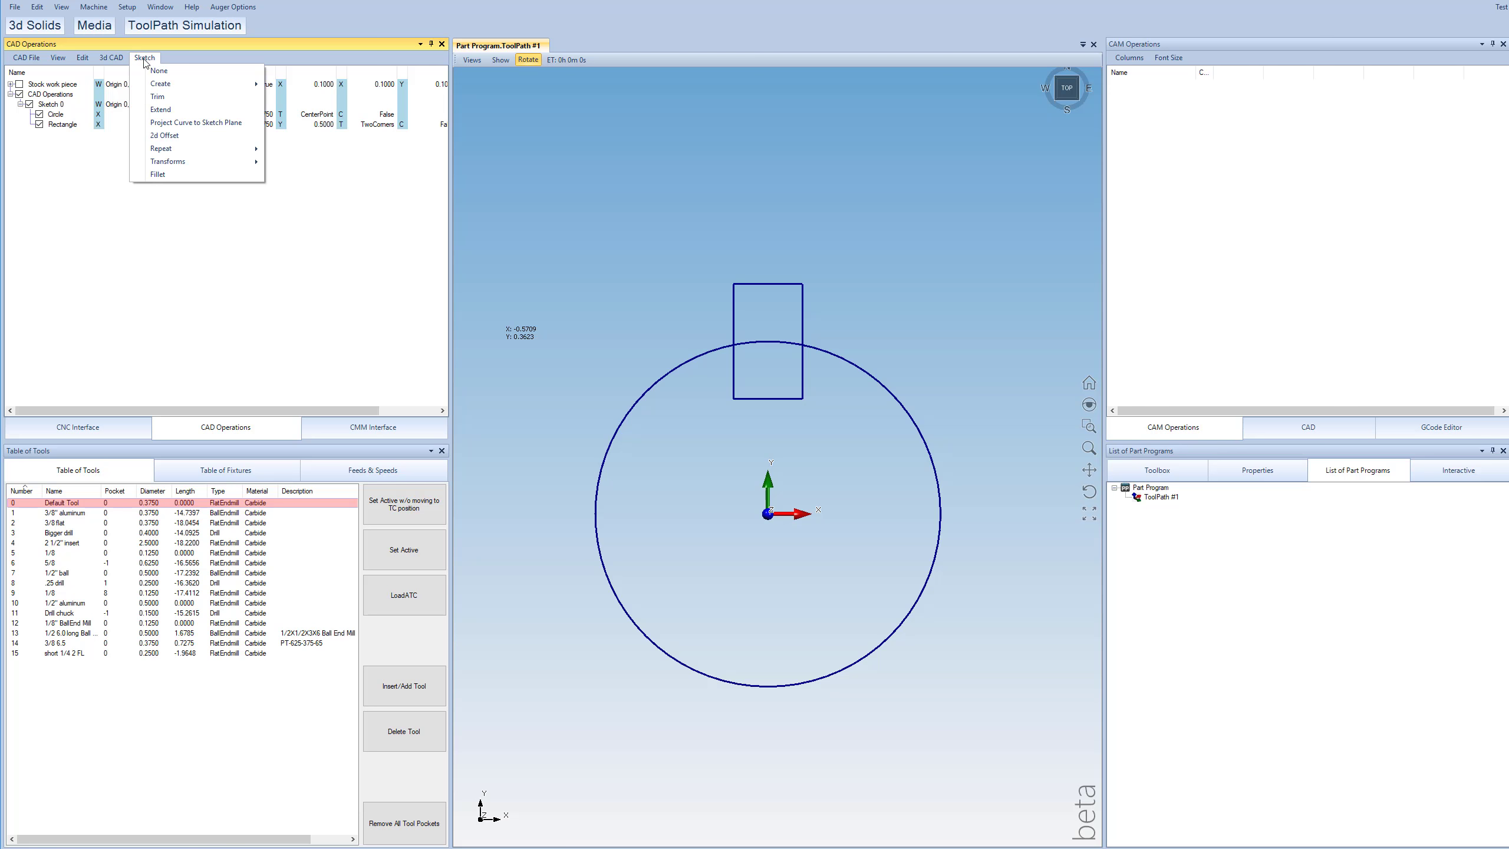
click(157, 97)
click(735, 303)
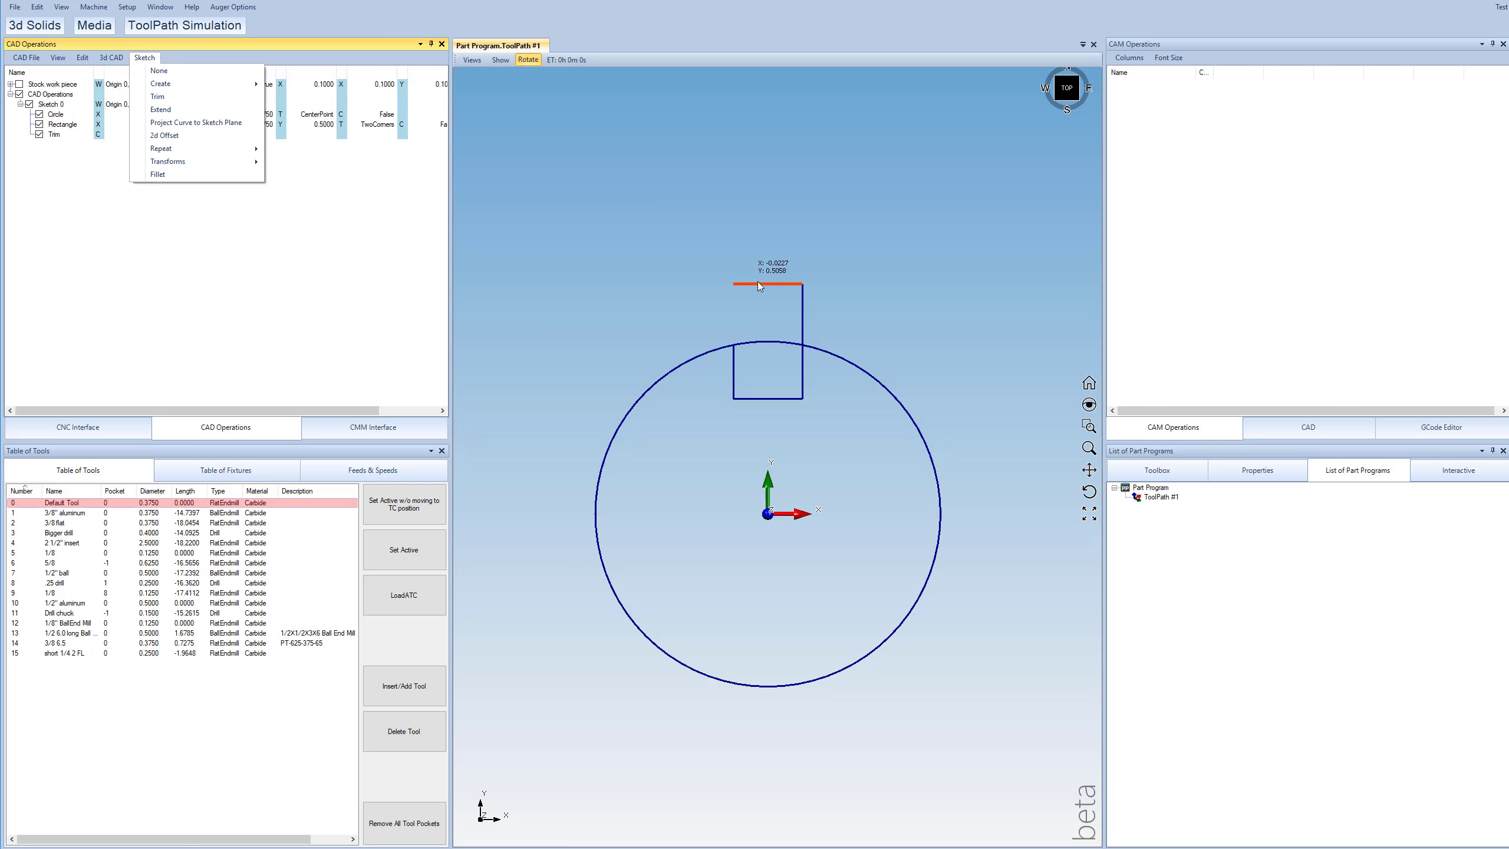
click(769, 284)
click(804, 310)
click(769, 341)
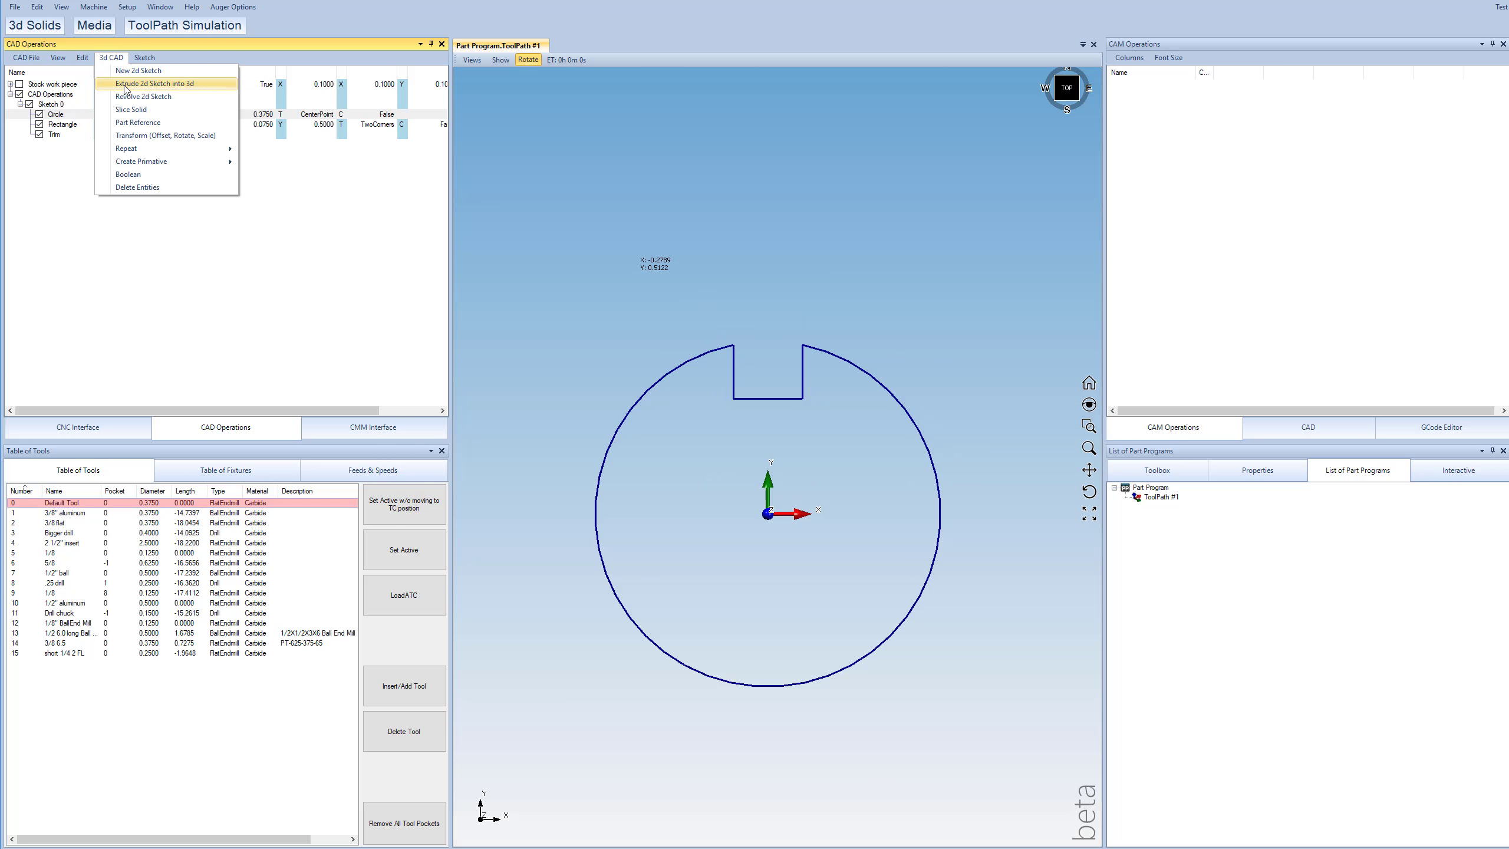
Extrude the notched circle profile from 0 to -1.0 as a new solid and inspect its slot in 3D.
click(134, 86)
click(689, 359)
middle_drag(761, 389, 707, 465)
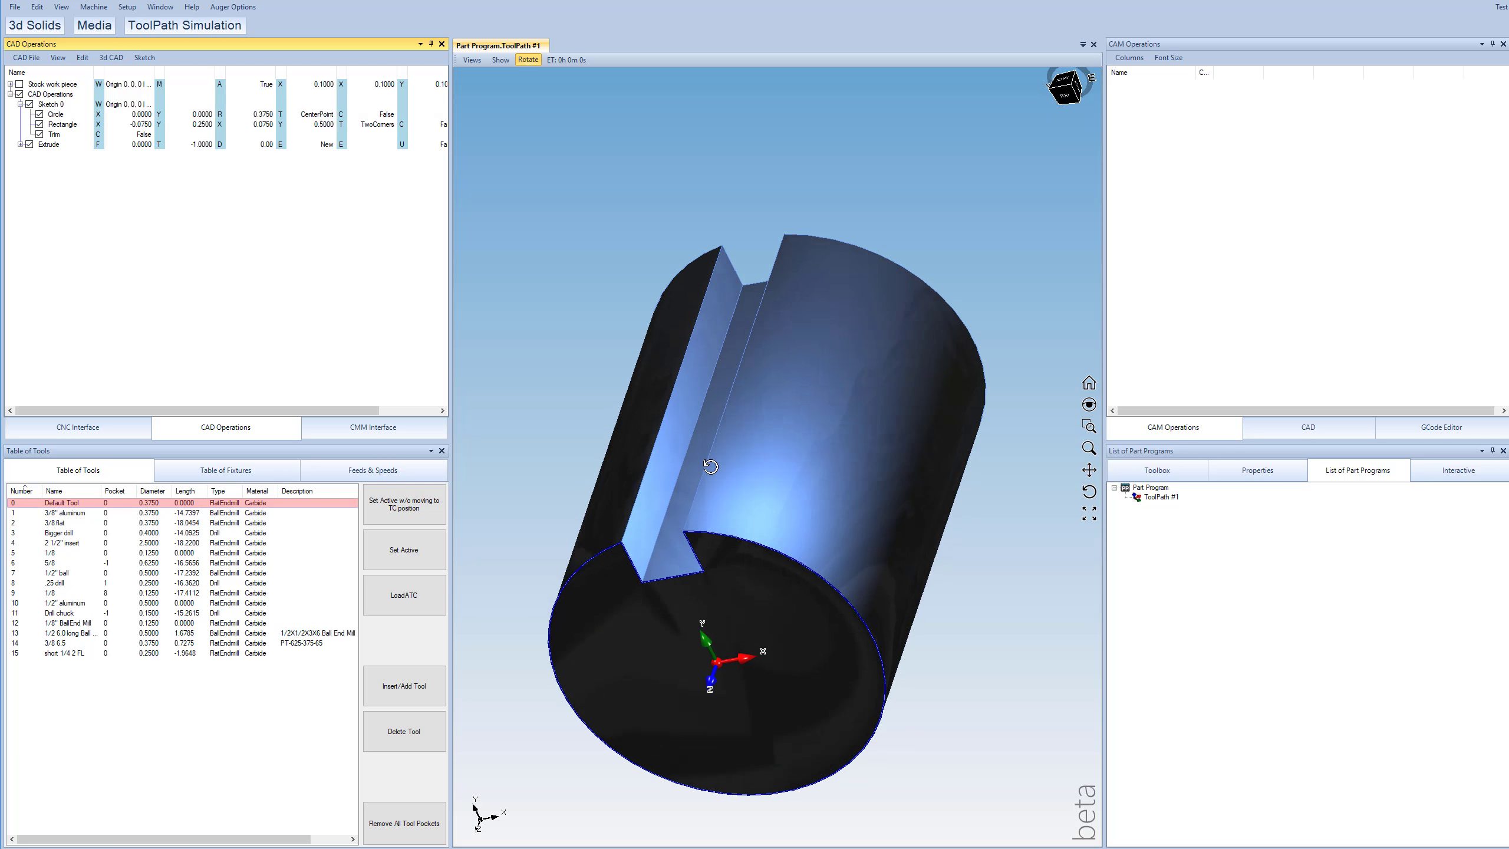
scroll(764, 397, down, 4)
middle_drag(765, 397, 758, 607)
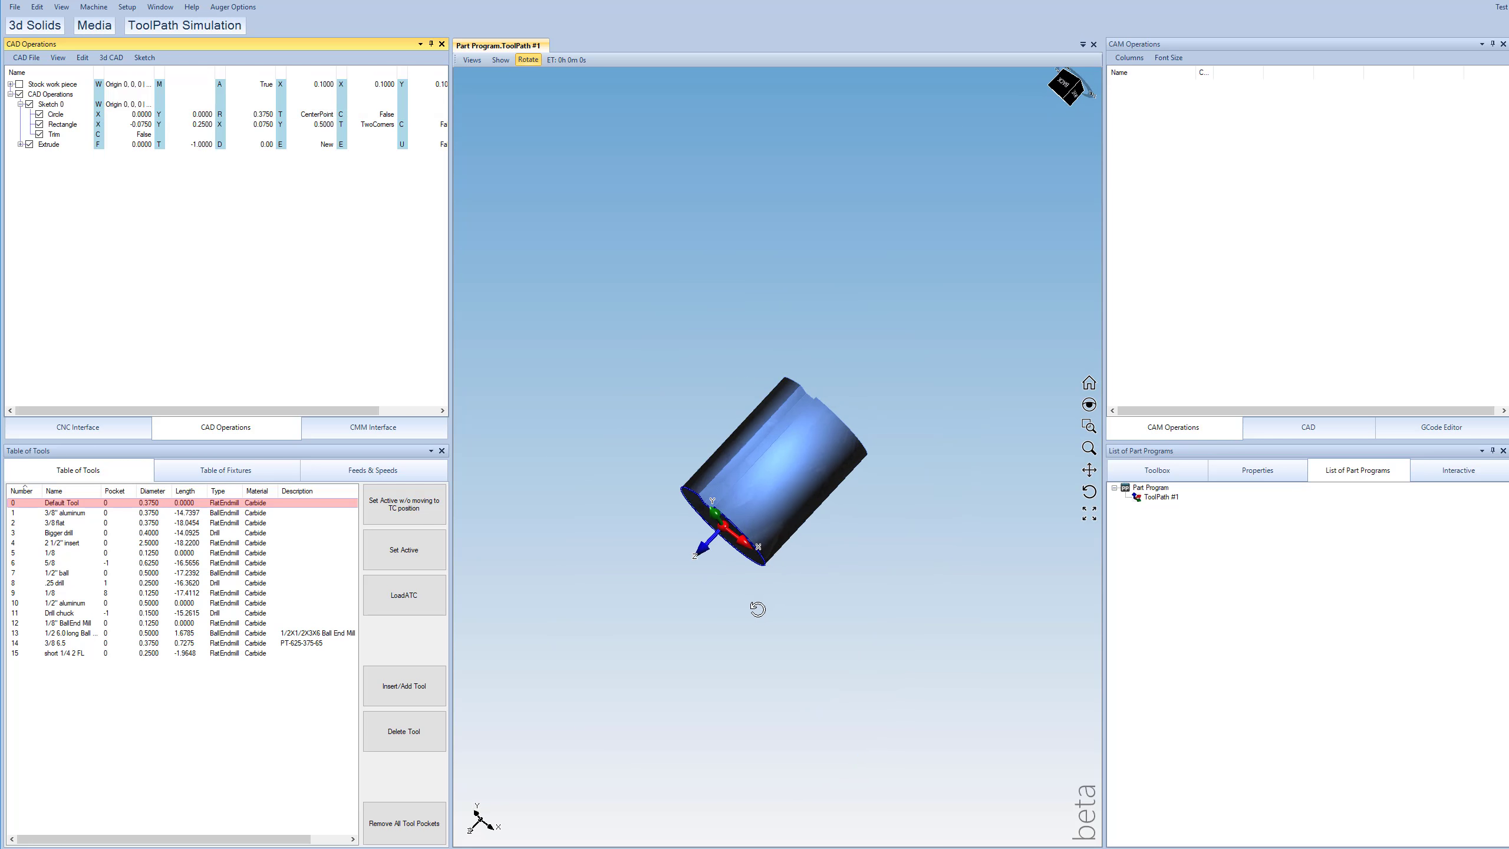
scroll(767, 429, up, 3)
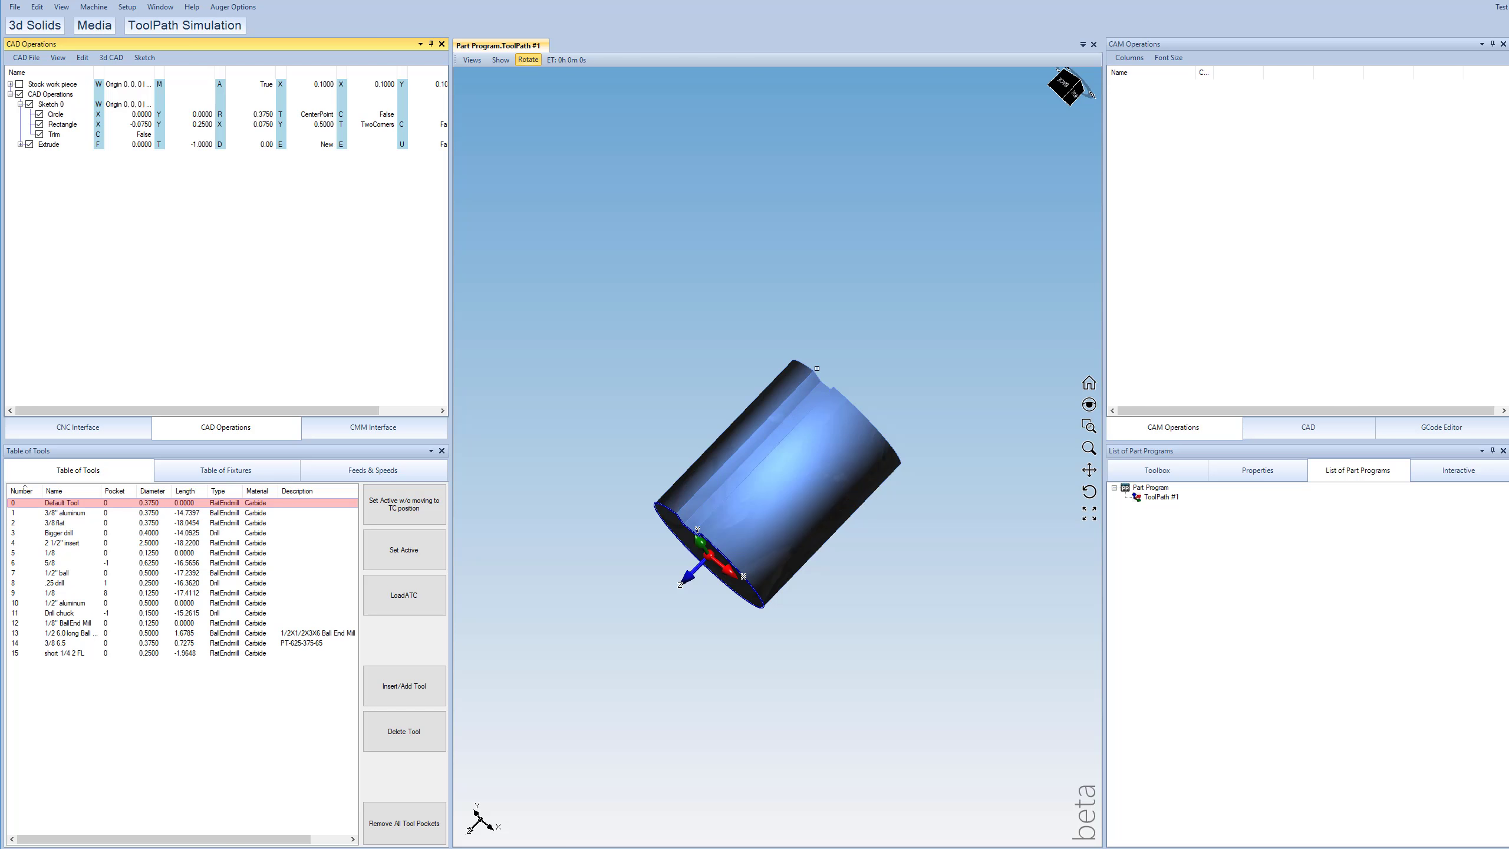
drag(648, 394, 747, 436)
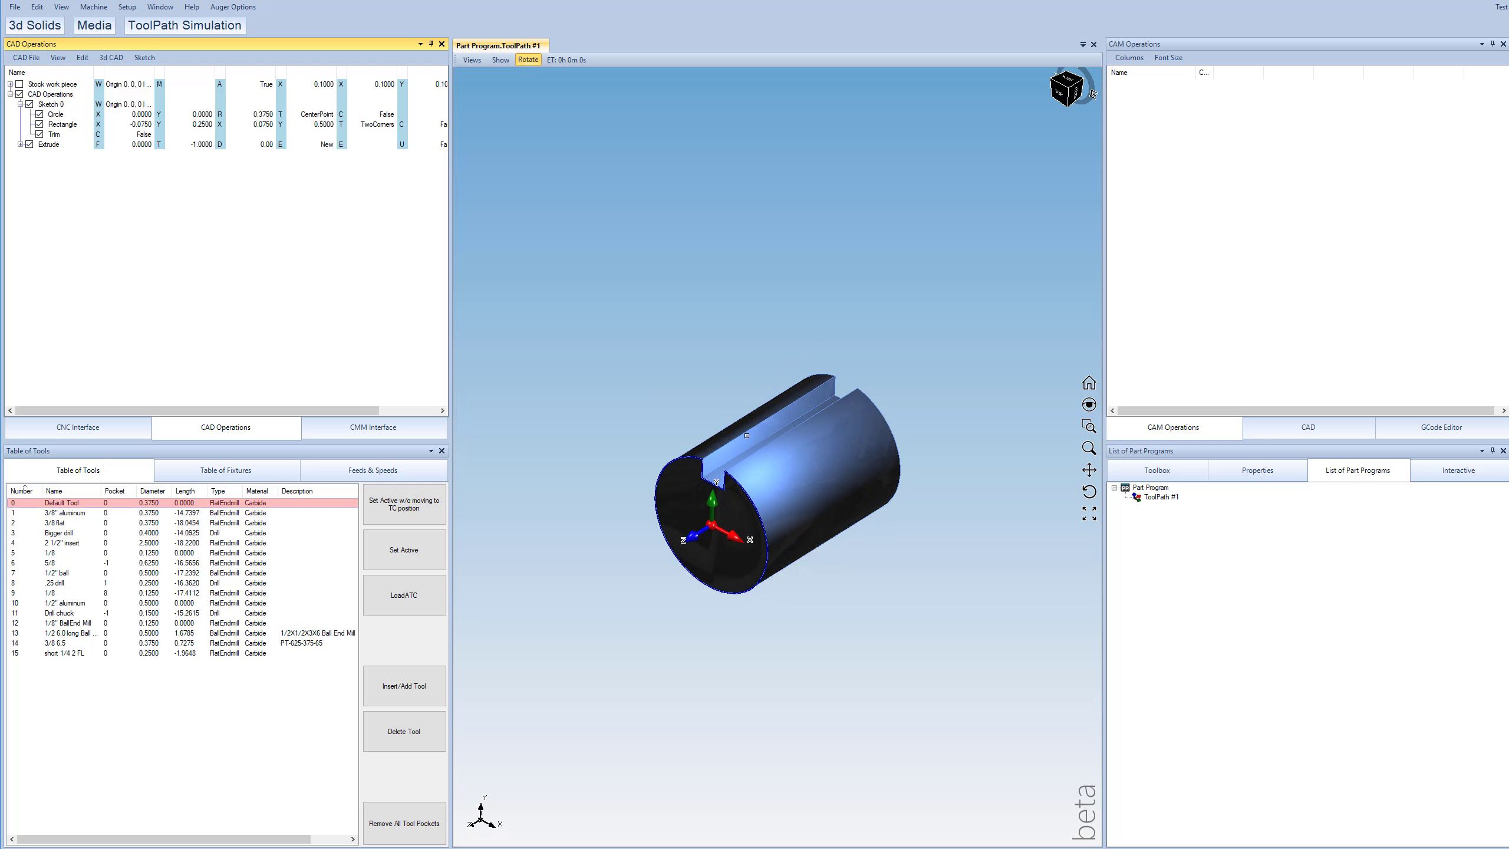
scroll(752, 464, up, 2)
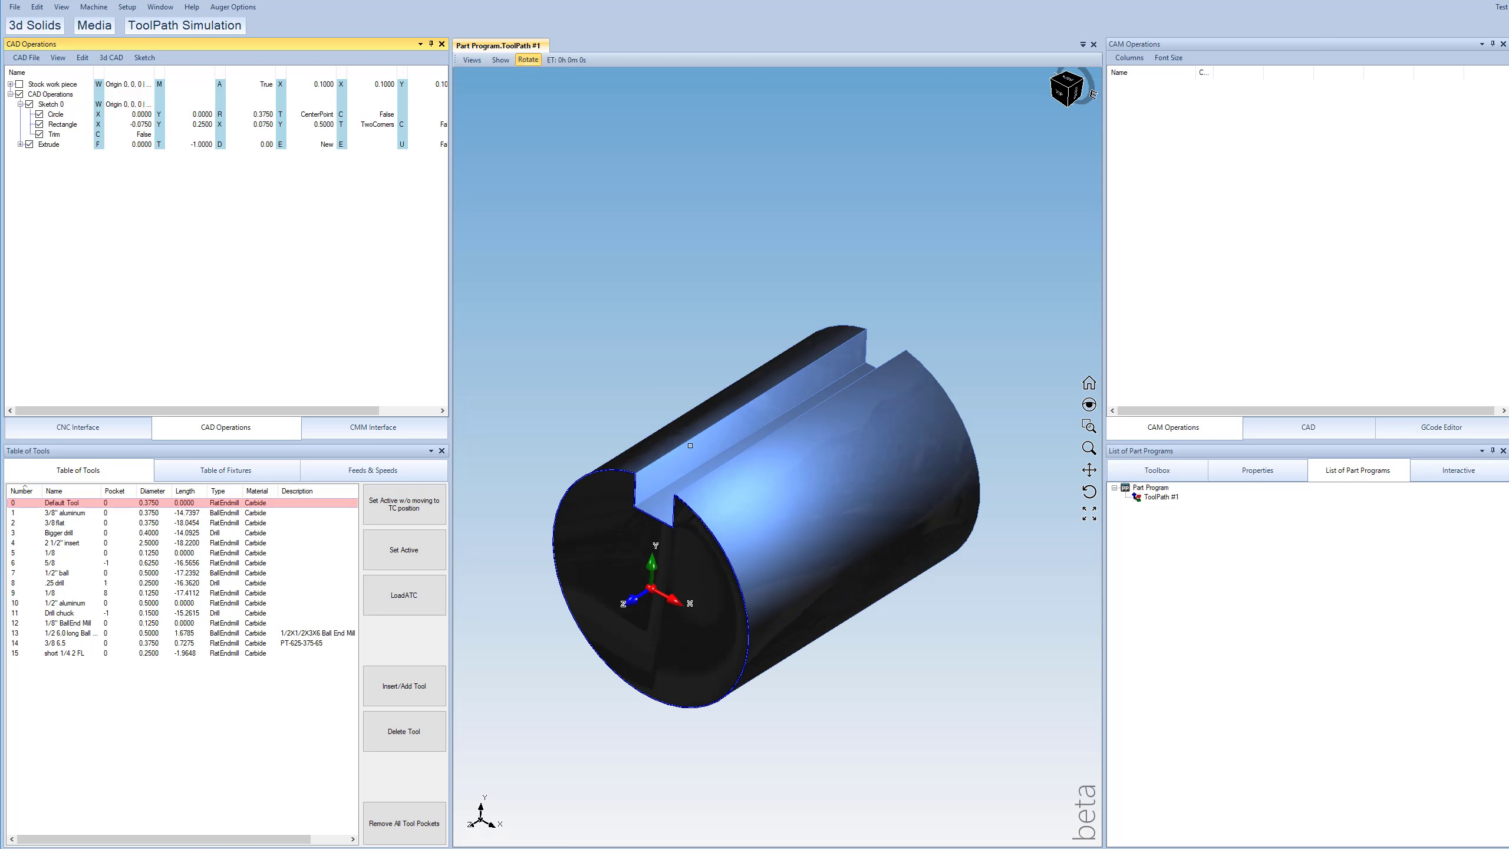
Delete the extrusion and the trim operation, keeping only the circle and rectangle in the sketch.
click(50, 145)
key(Delete)
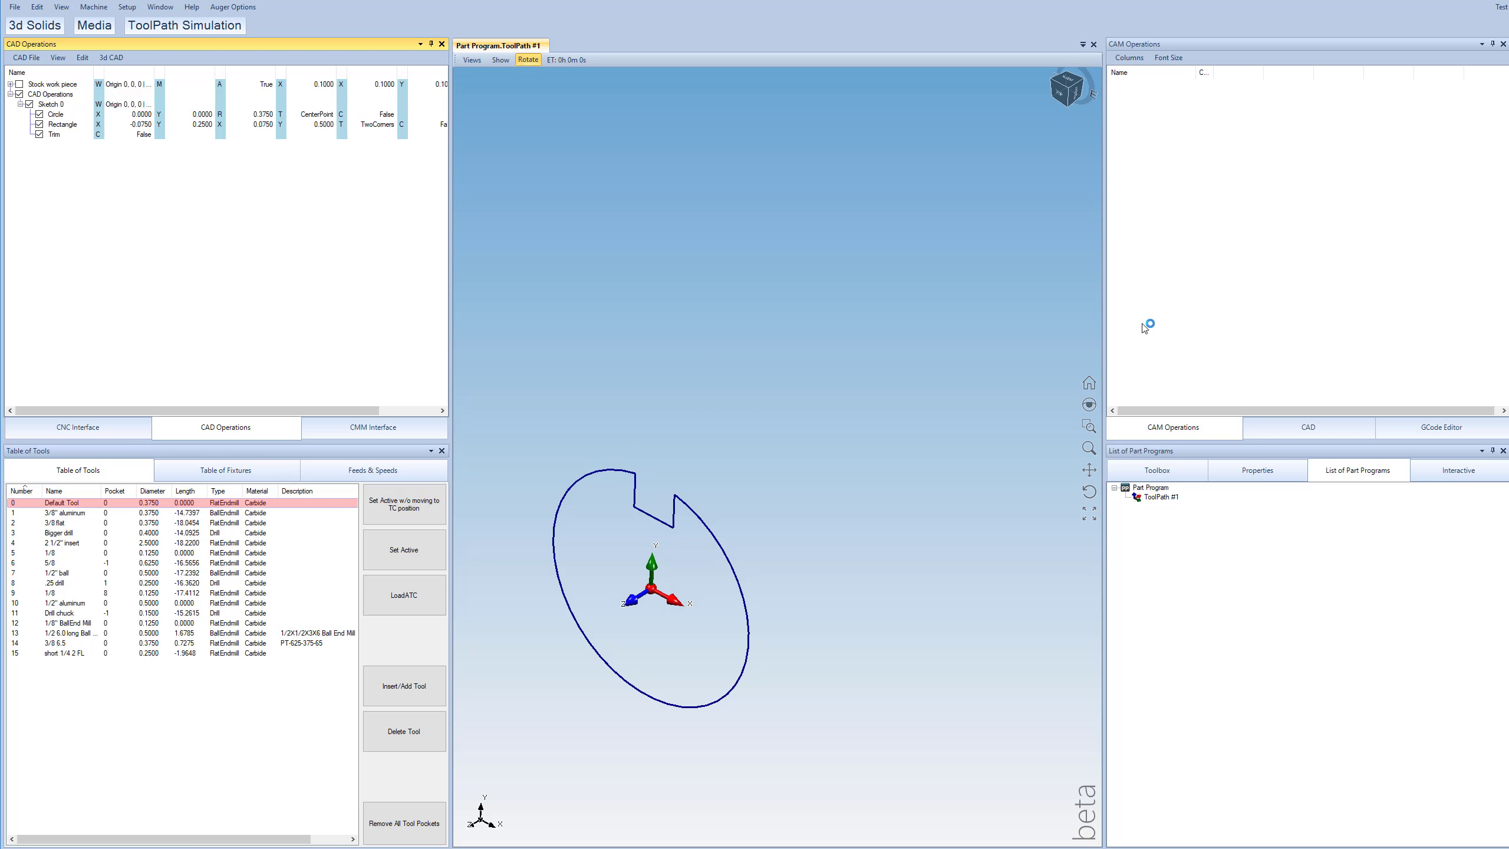
drag(1103, 309, 1293, 306)
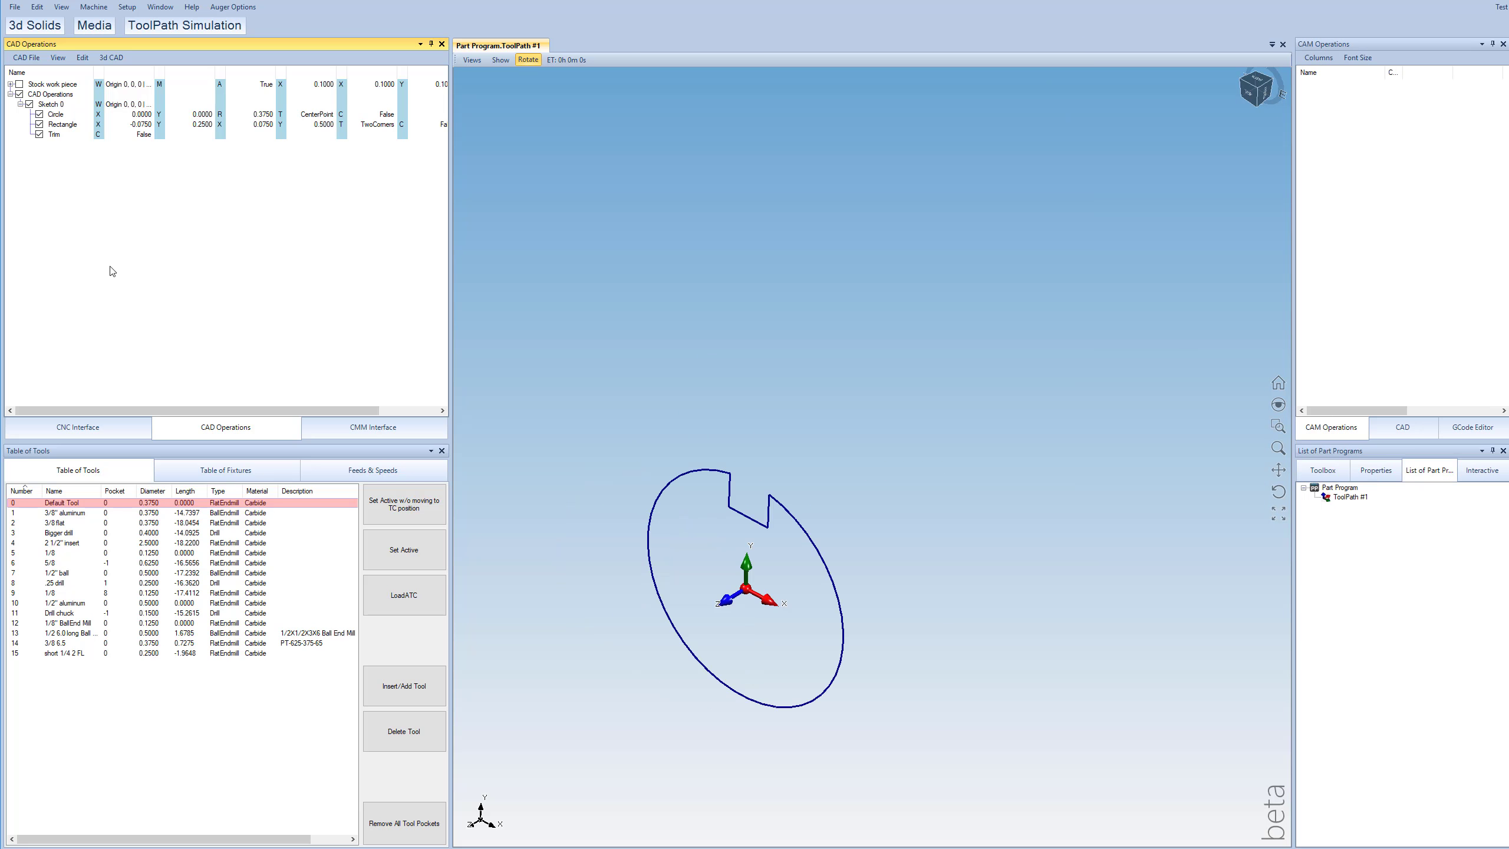
click(64, 135)
key(Delete)
drag(886, 617, 698, 642)
scroll(698, 641, up, 3)
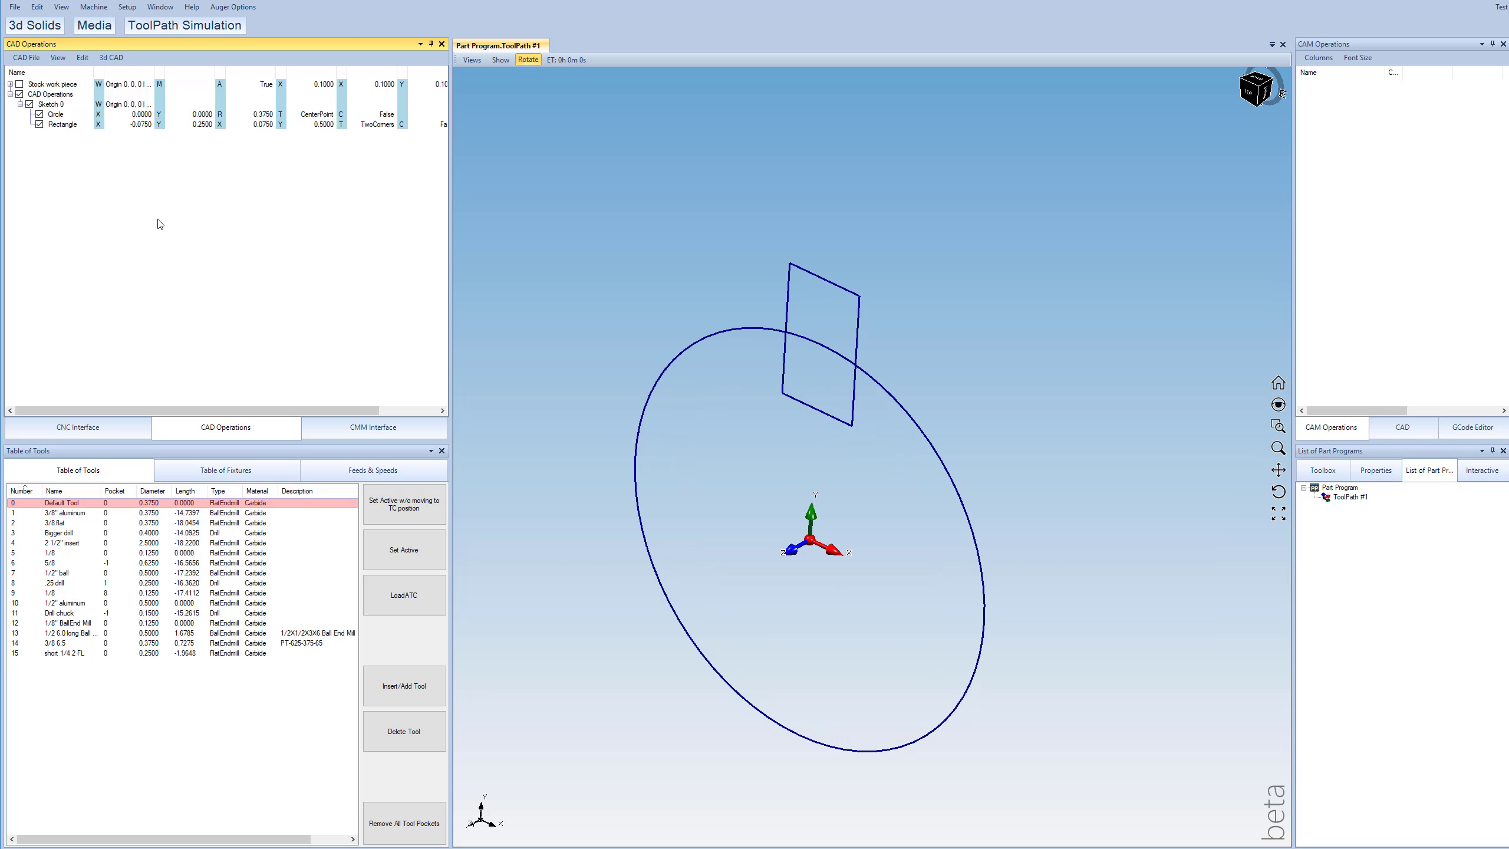
Extrude the circle as a new solid and set its end depth to -2.0.
click(101, 58)
click(134, 84)
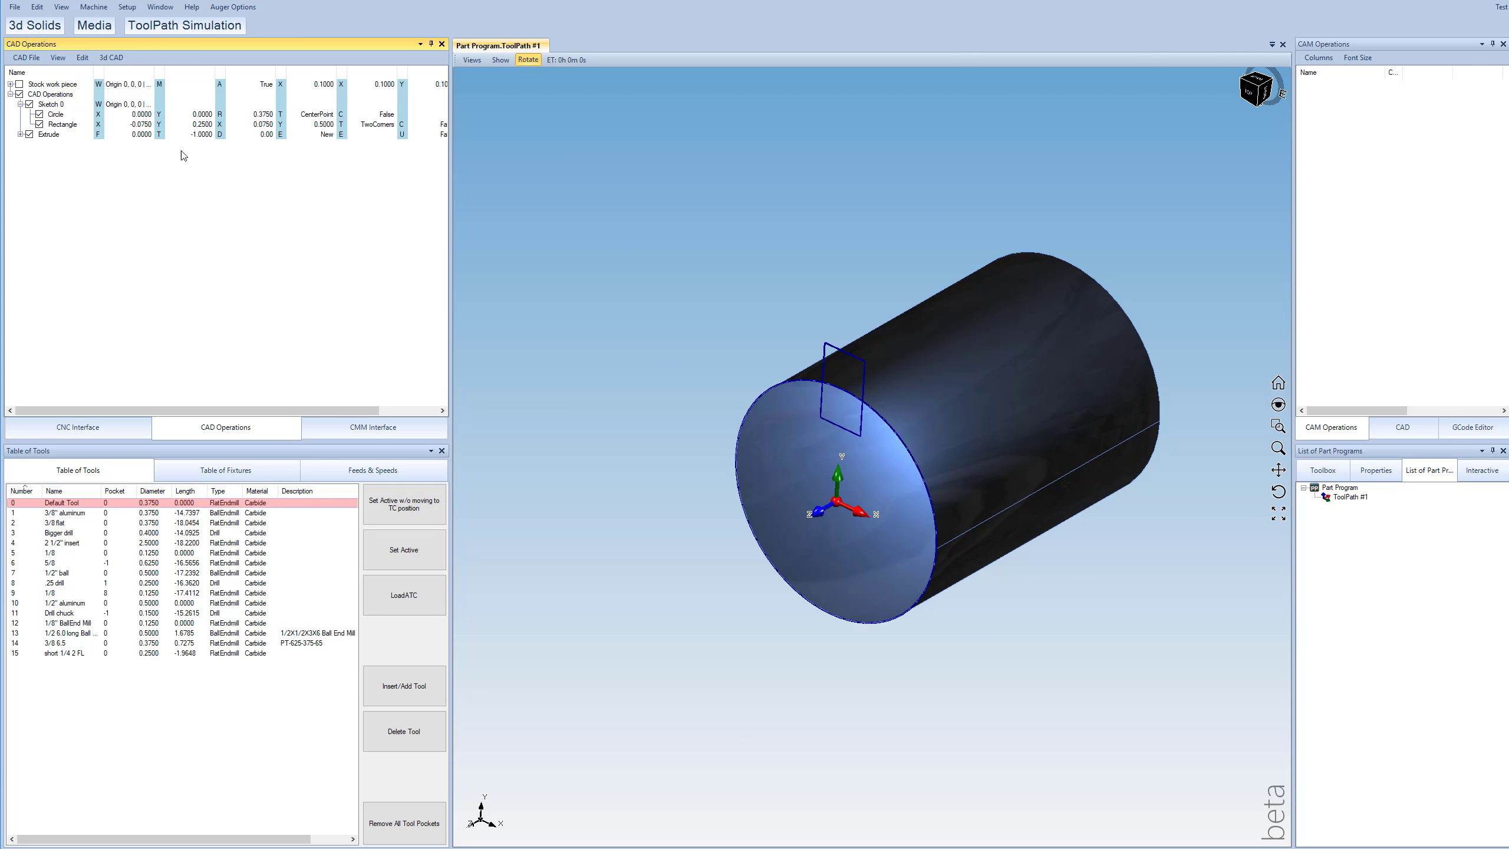
double_click(208, 135)
text(-.2)
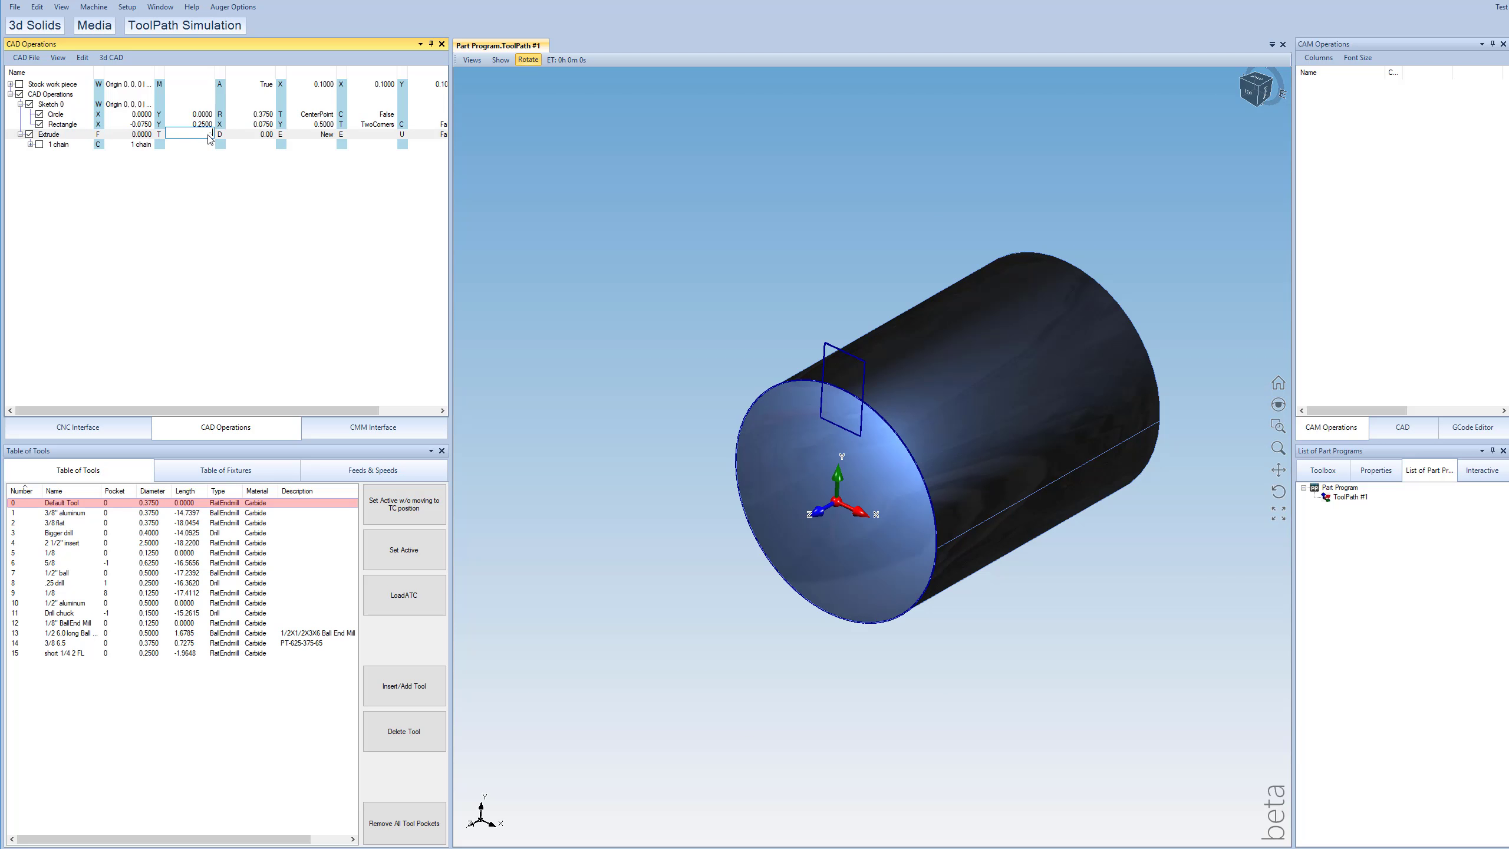
key(Return)
click(209, 134)
text(-2)
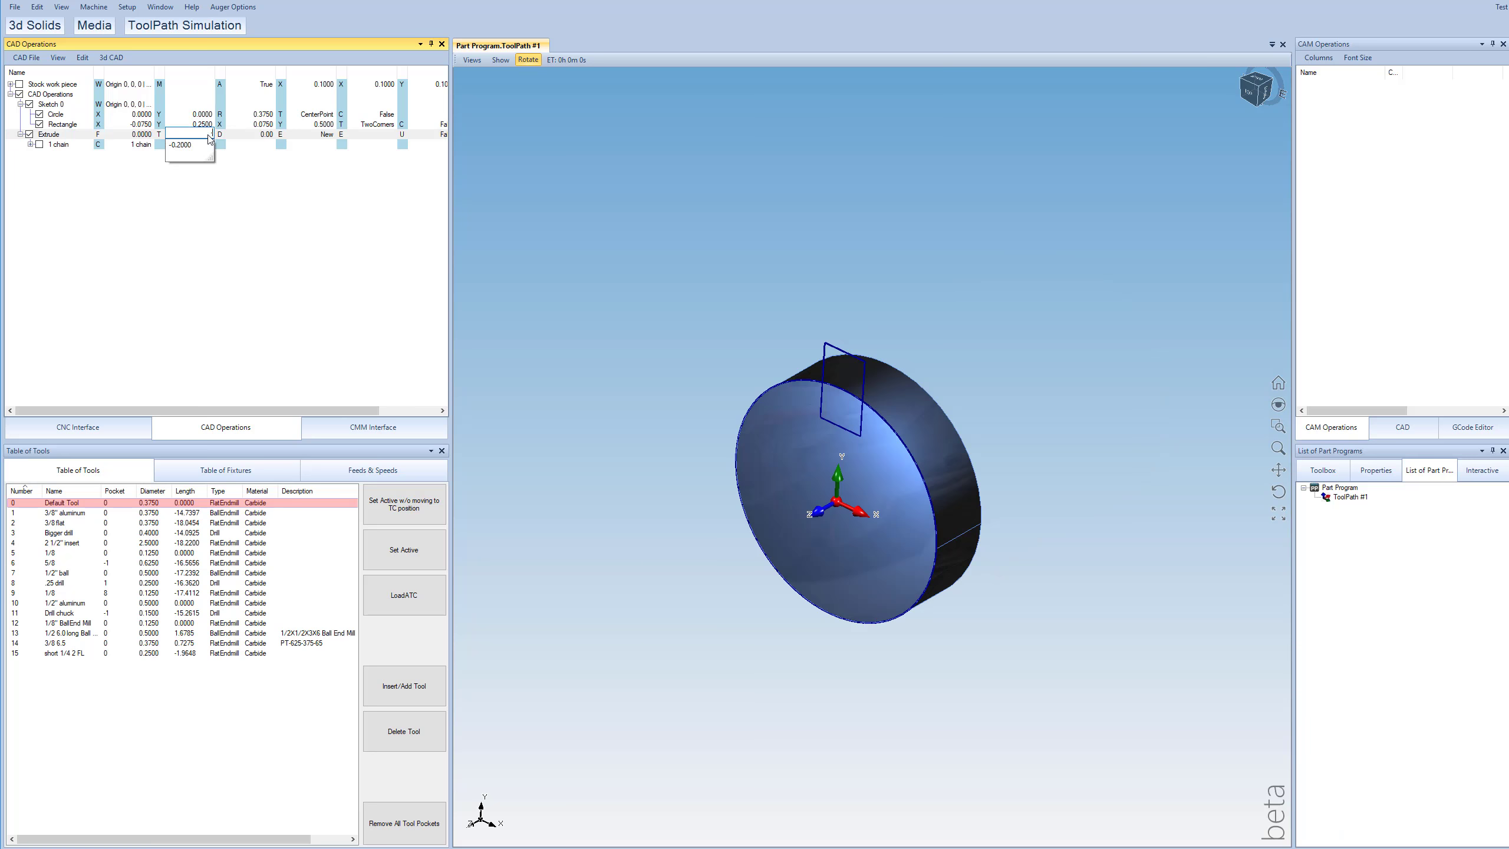
key(Return)
scroll(1000, 297, down, 3)
scroll(1010, 303, up, 3)
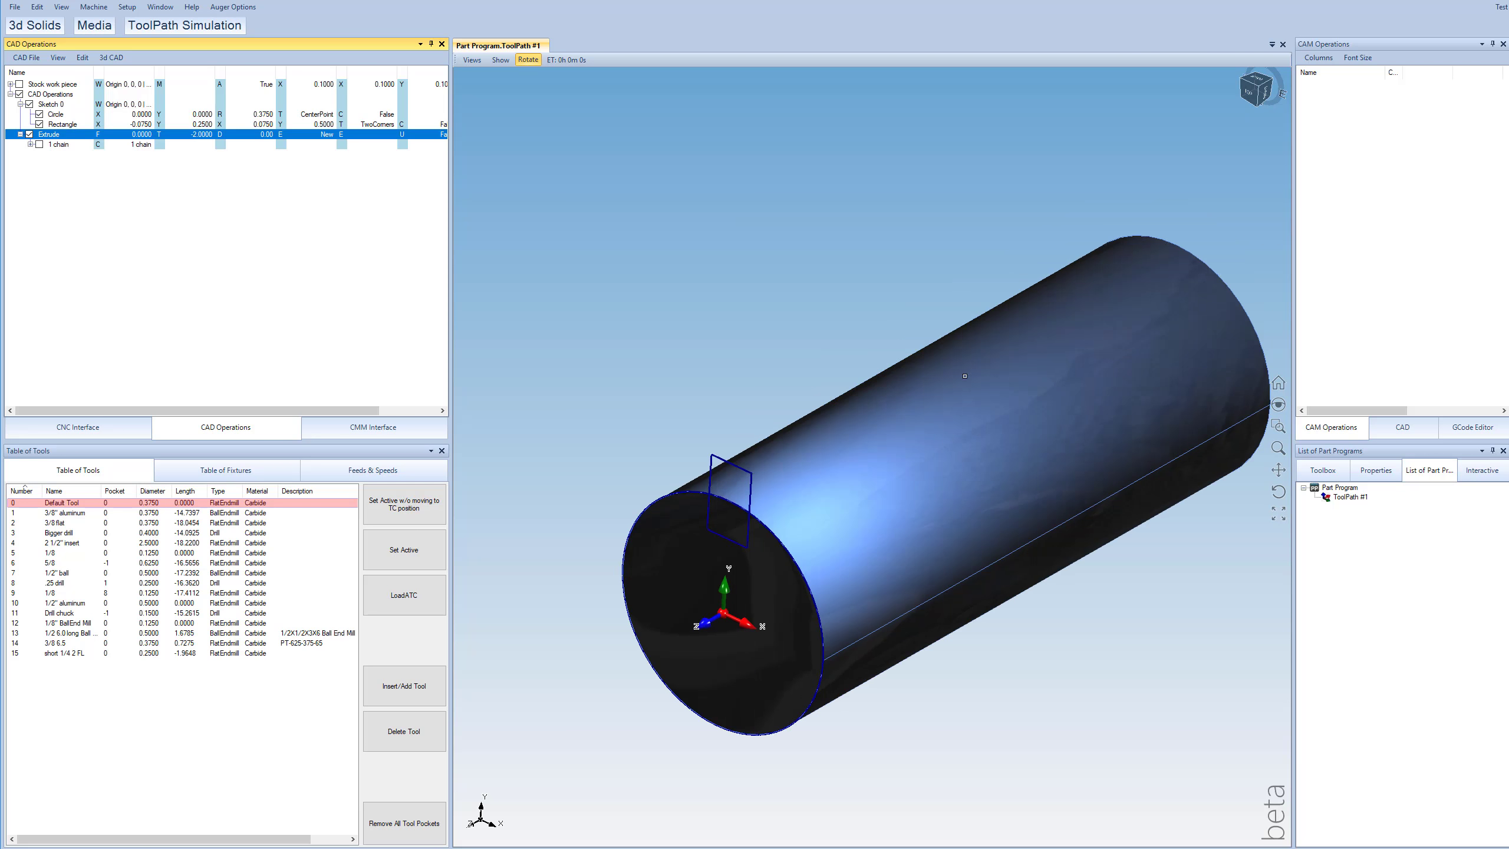
Extrude the small rectangle from 0 to -1.0 as a second extrusion.
middle_drag(891, 375, 876, 401)
click(111, 59)
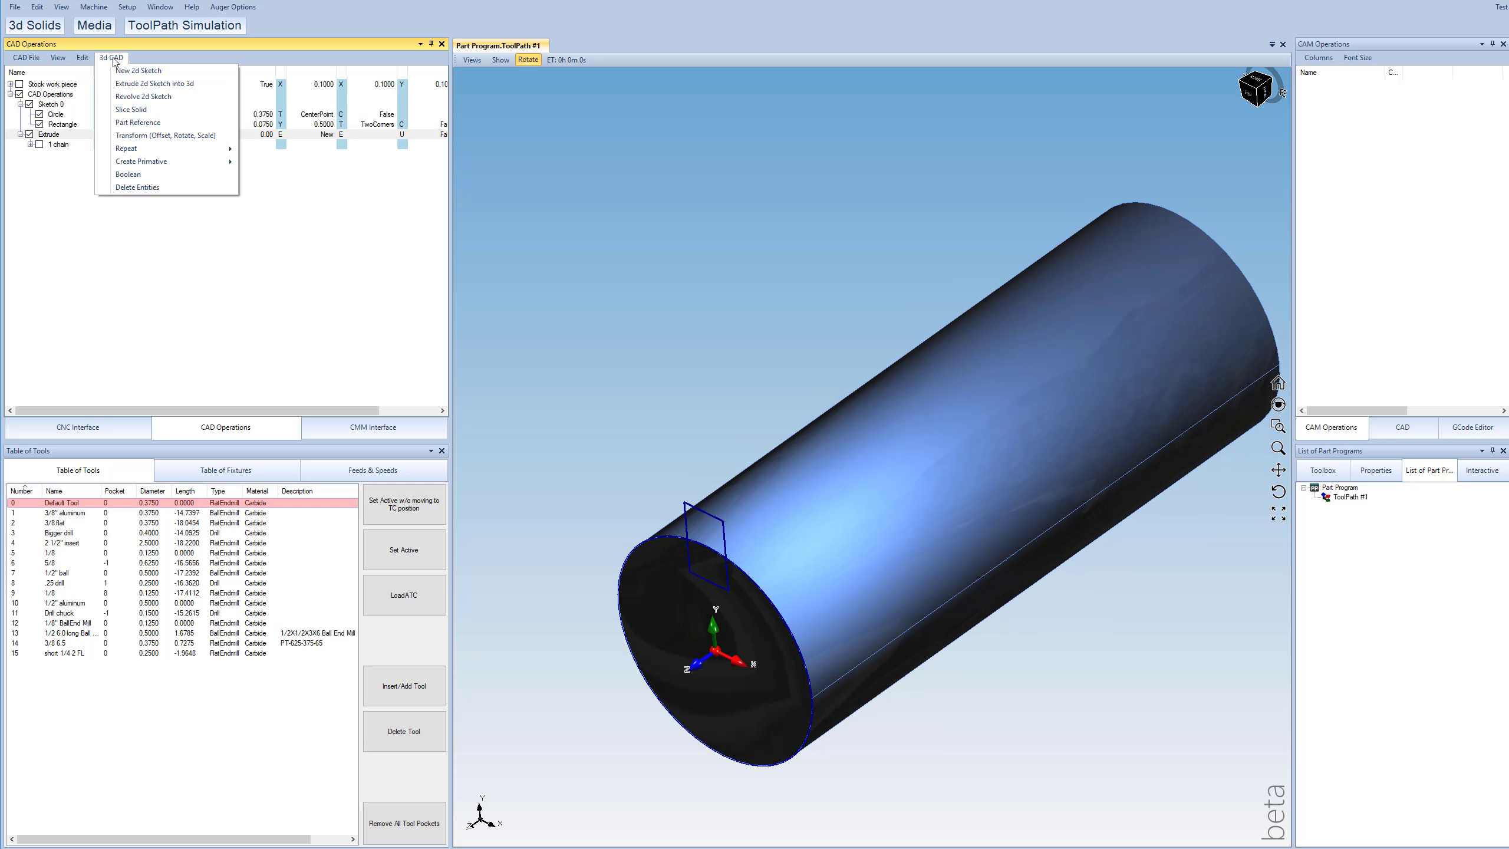
click(154, 83)
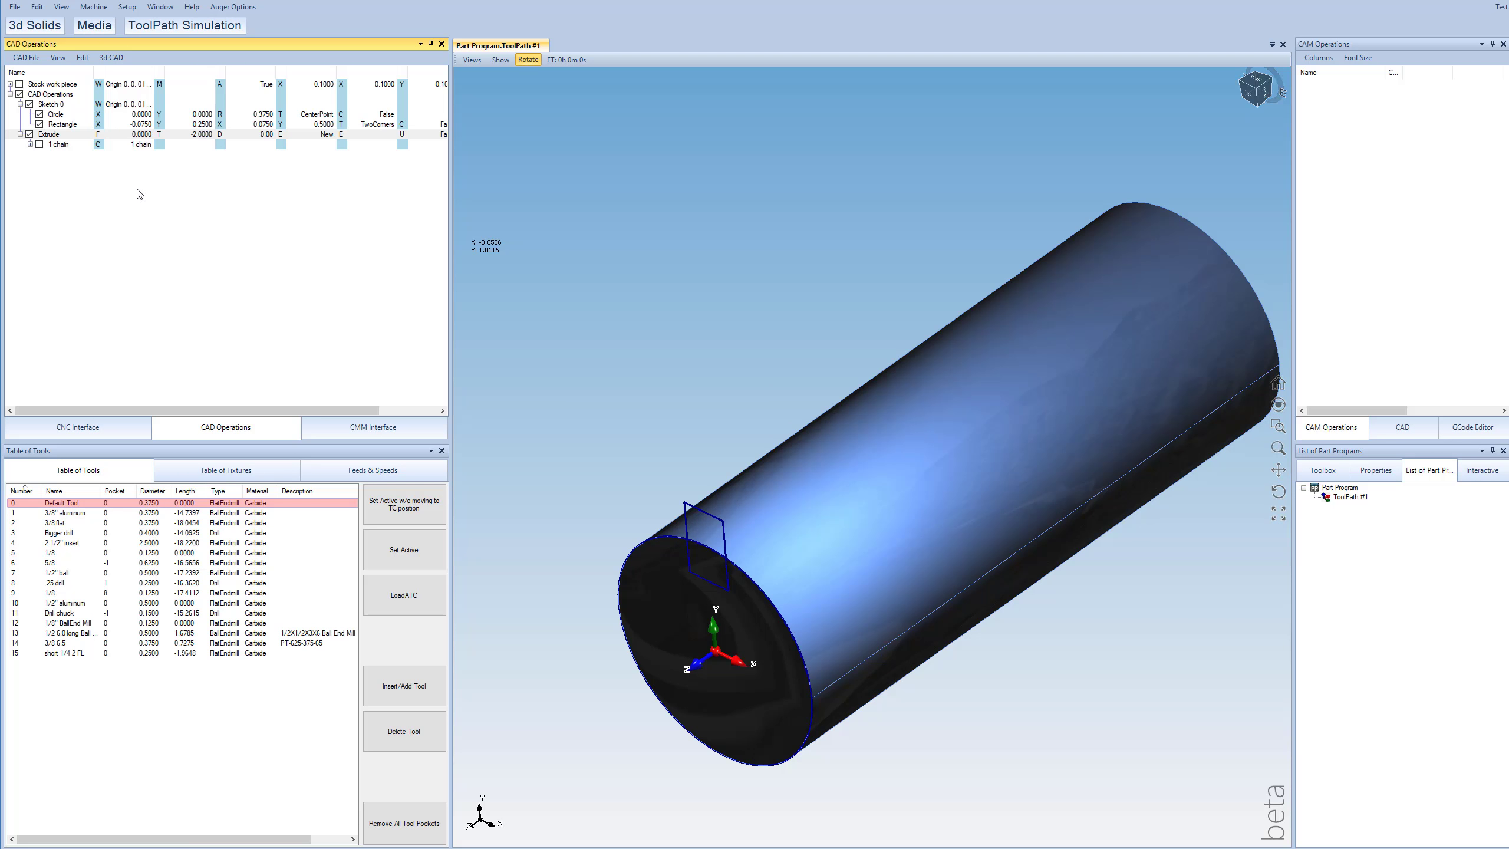
click(111, 58)
click(136, 84)
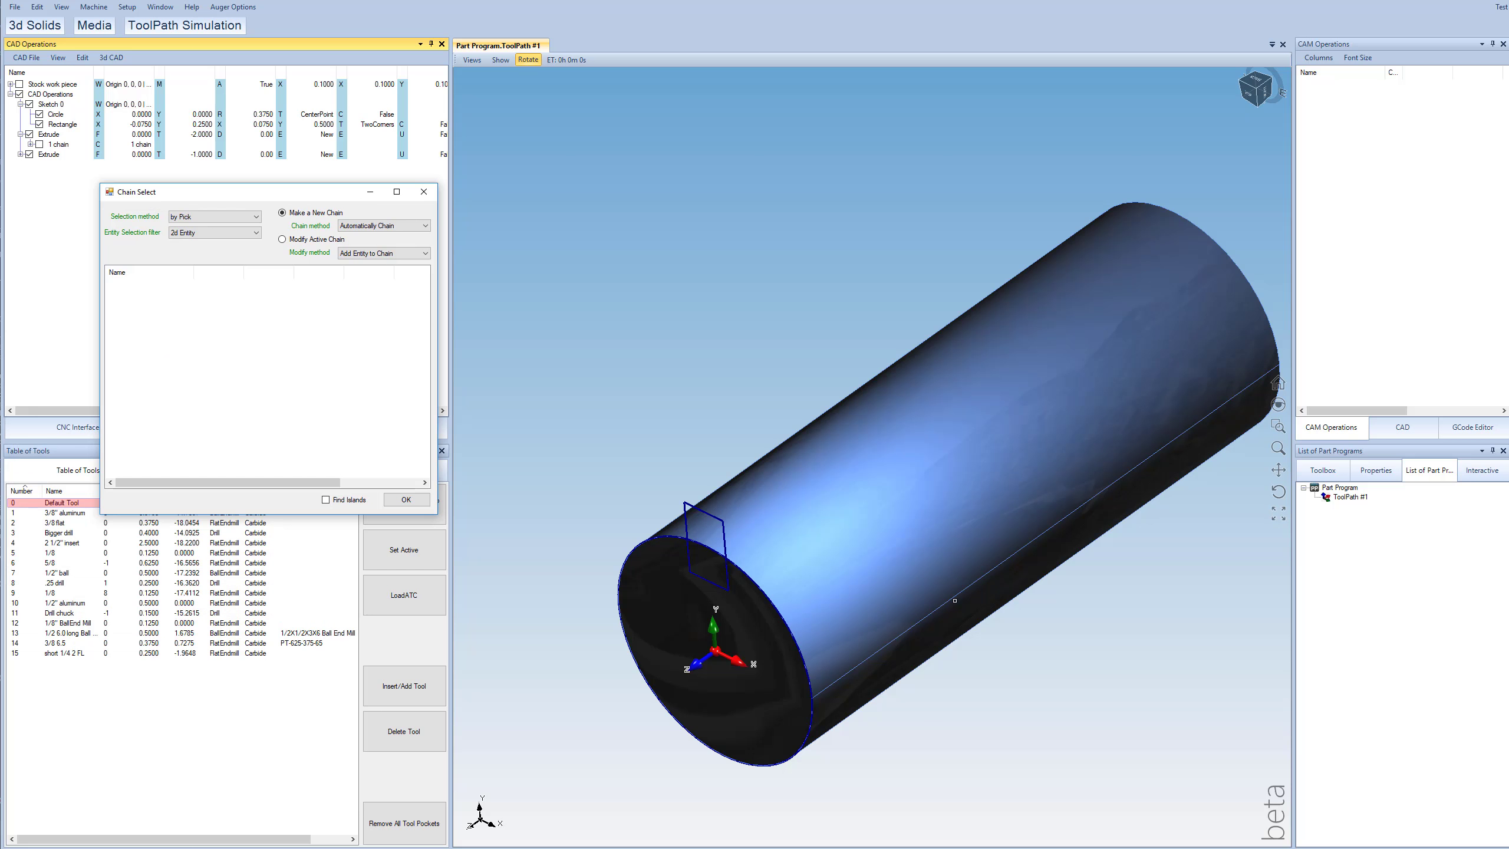
click(706, 510)
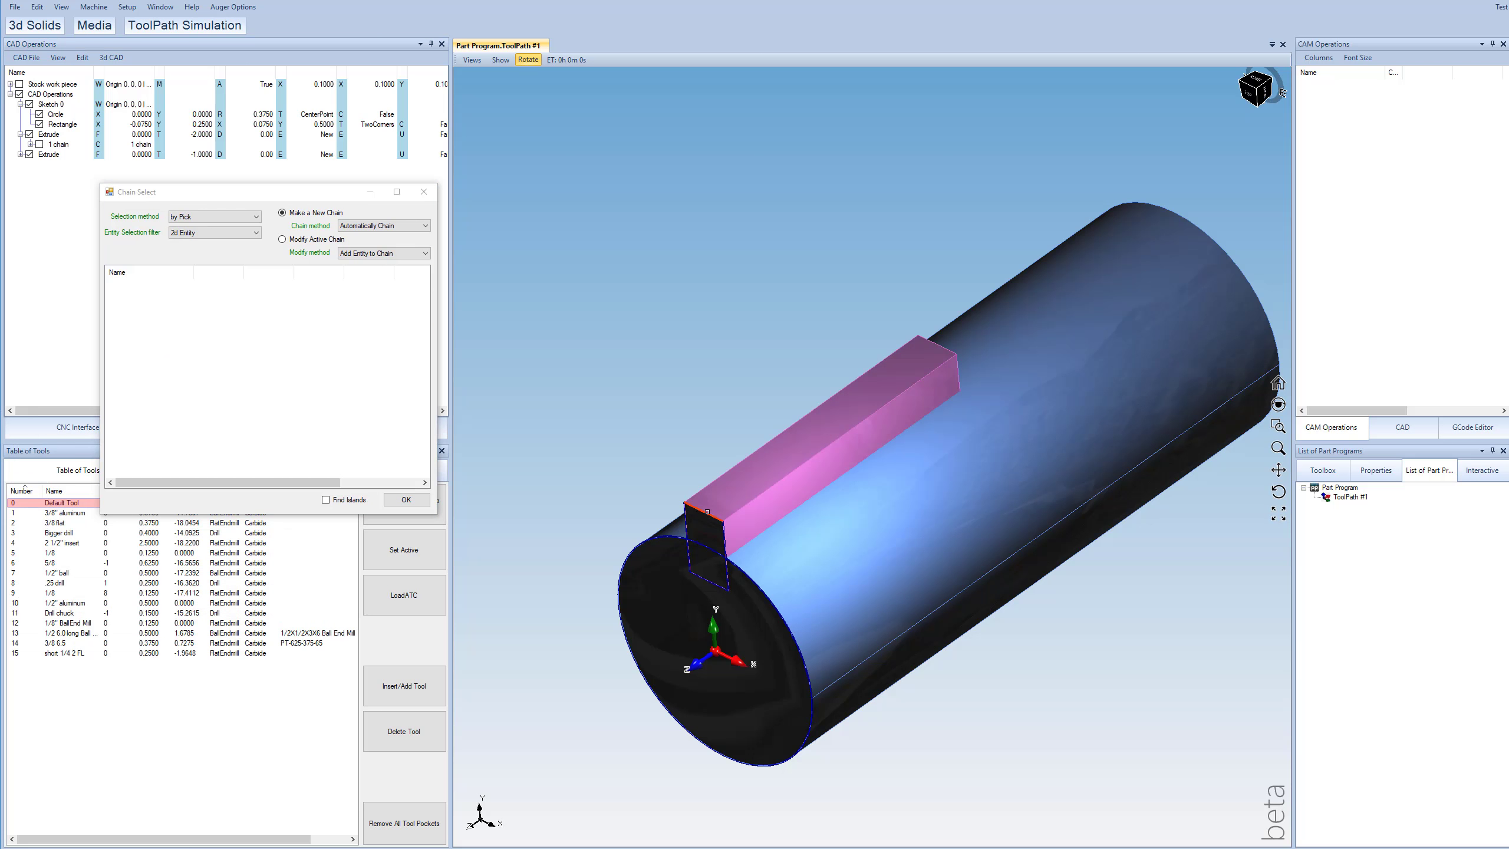
click(405, 499)
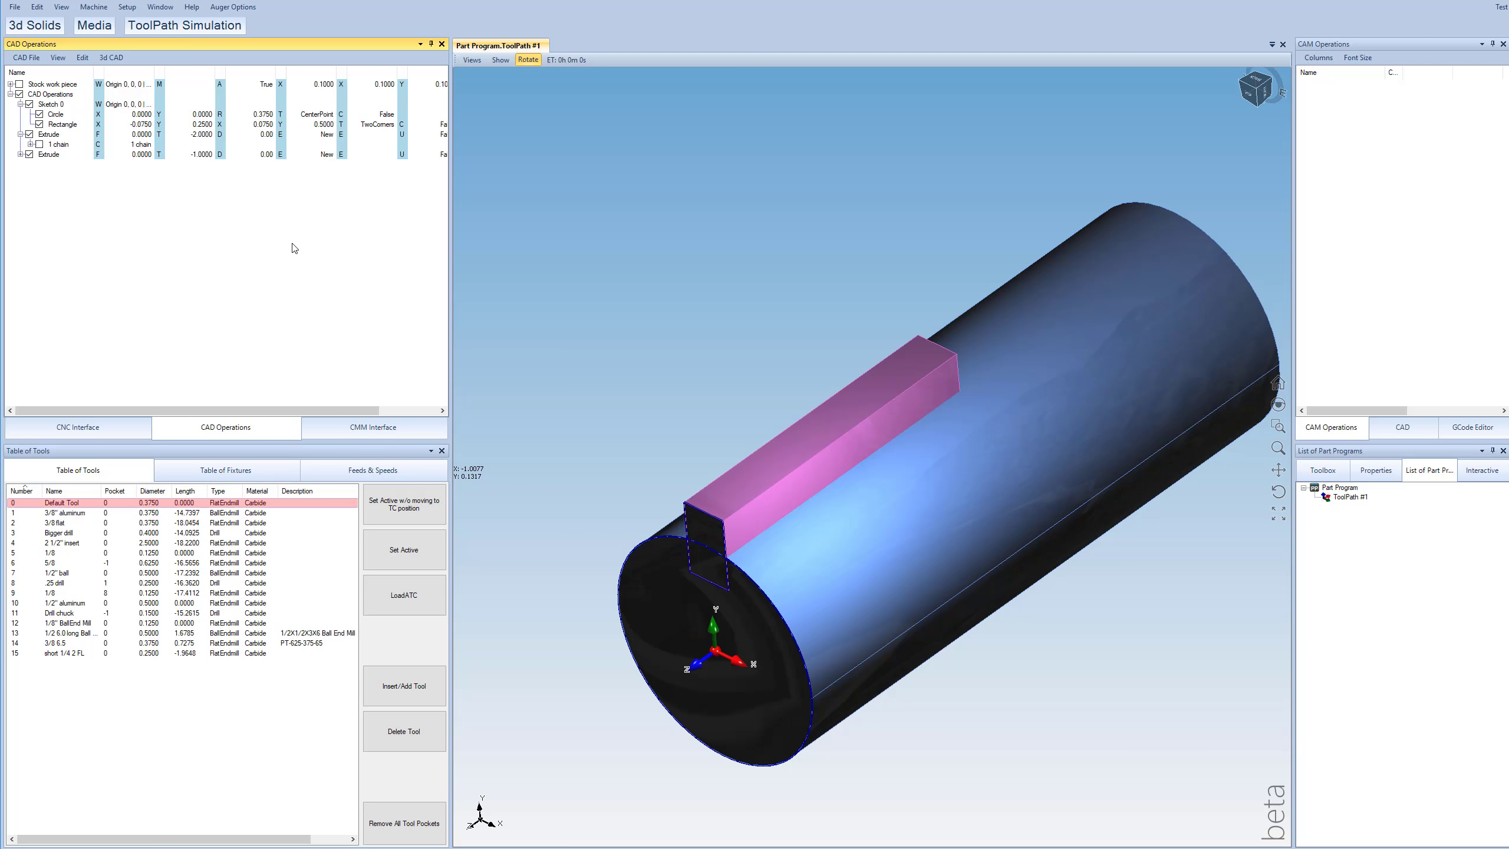
Change the rectangle's extrusion to Subtract and inspect the keyway cut into the cylinder.
click(325, 155)
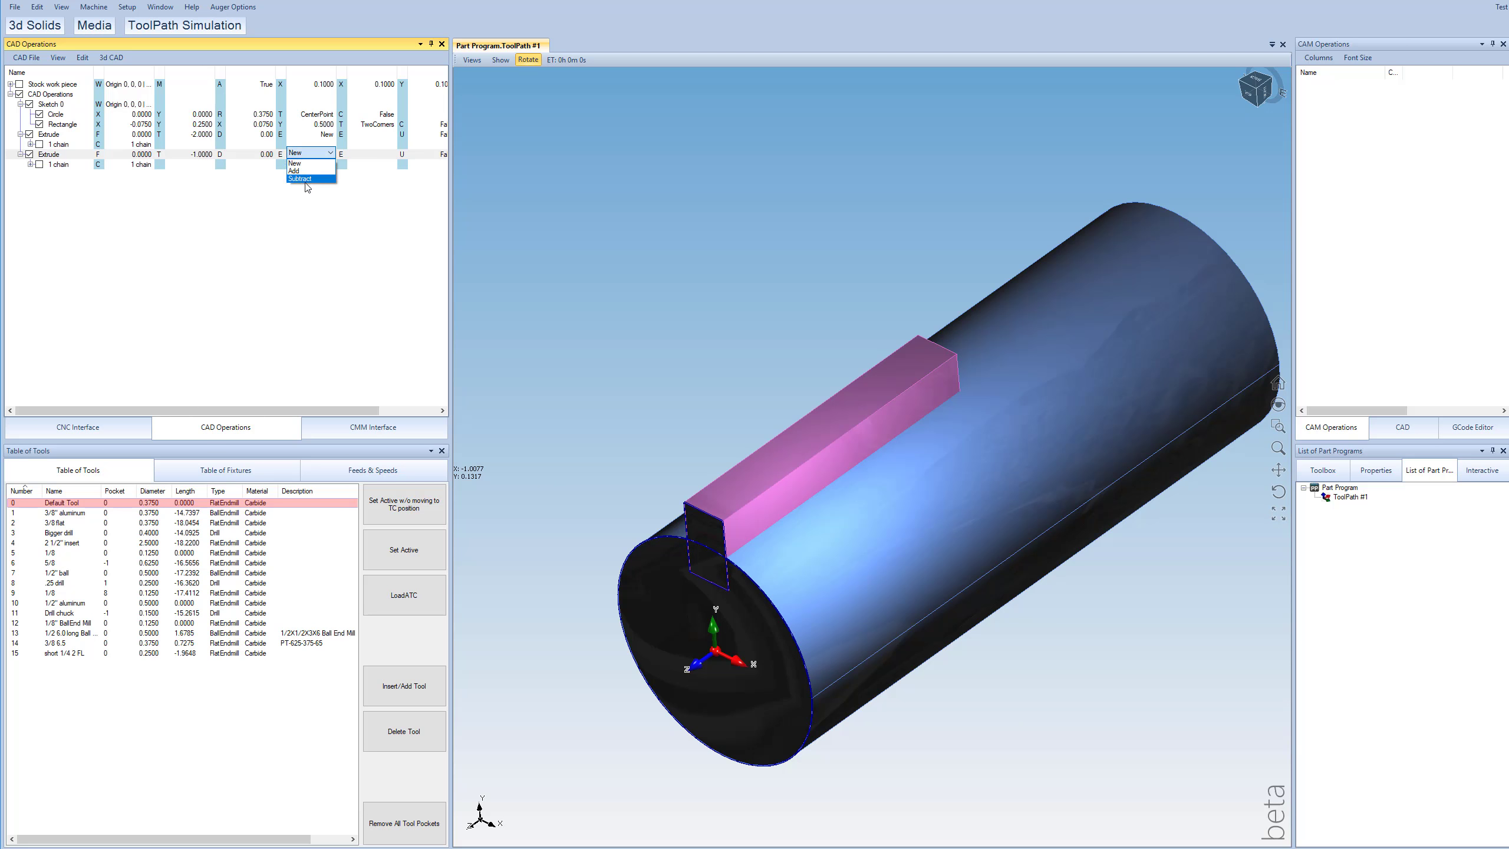
click(301, 179)
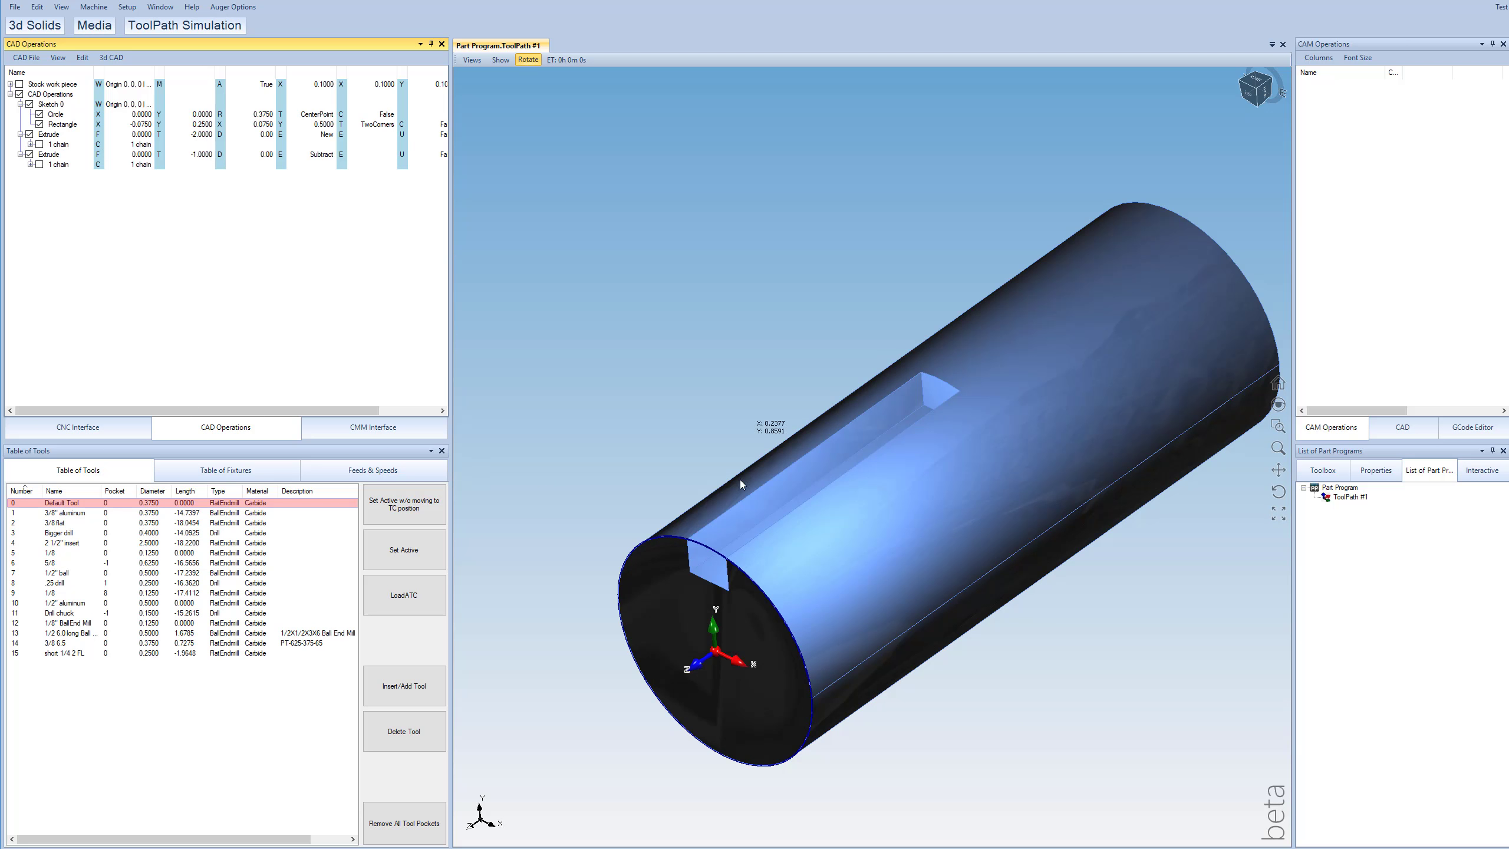
drag(980, 395, 1062, 377)
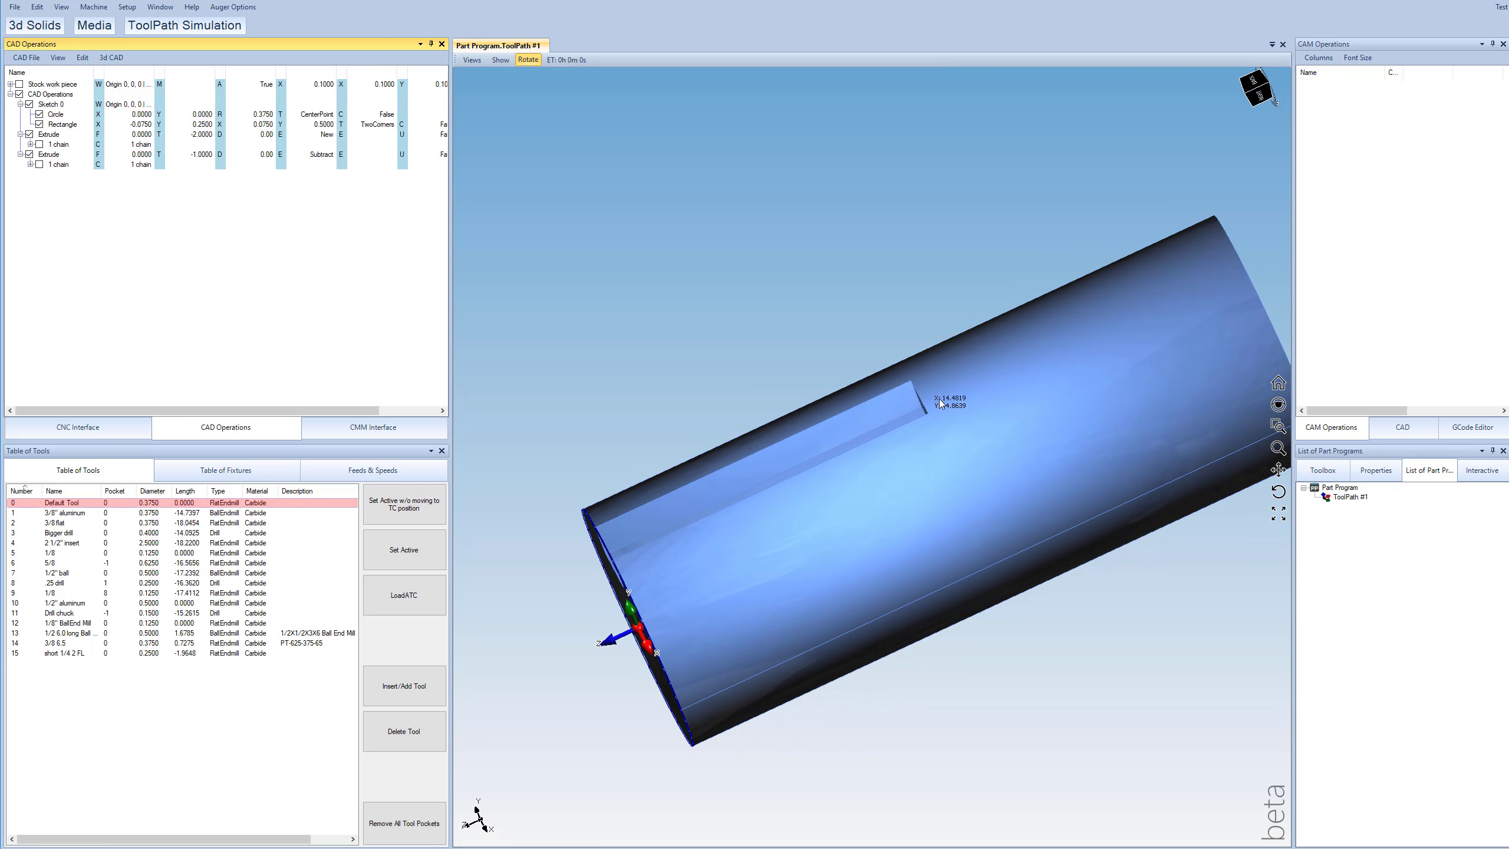
drag(858, 473, 631, 419)
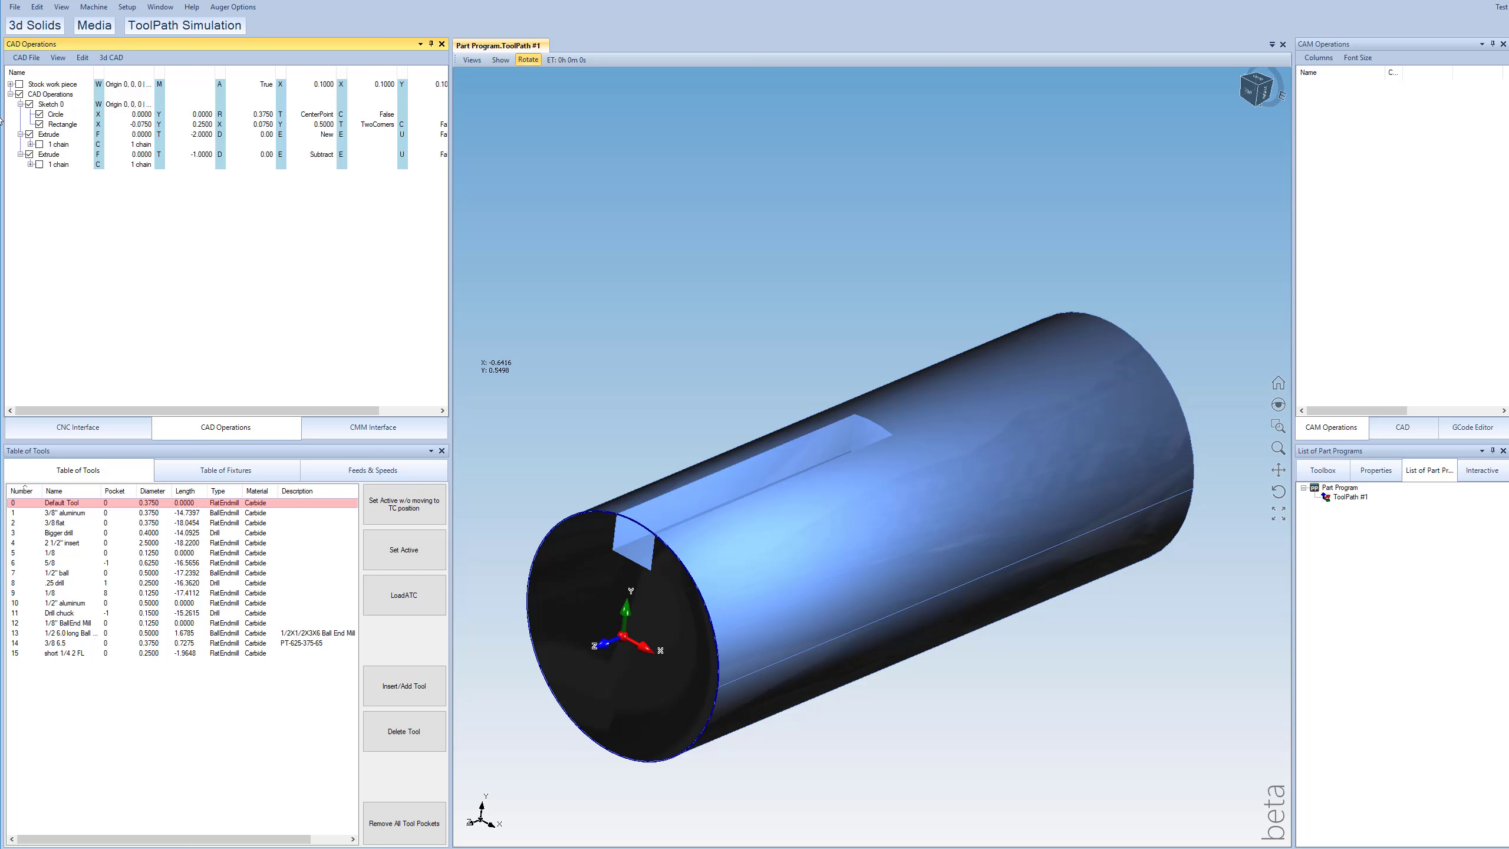
scroll(816, 544, down, 2)
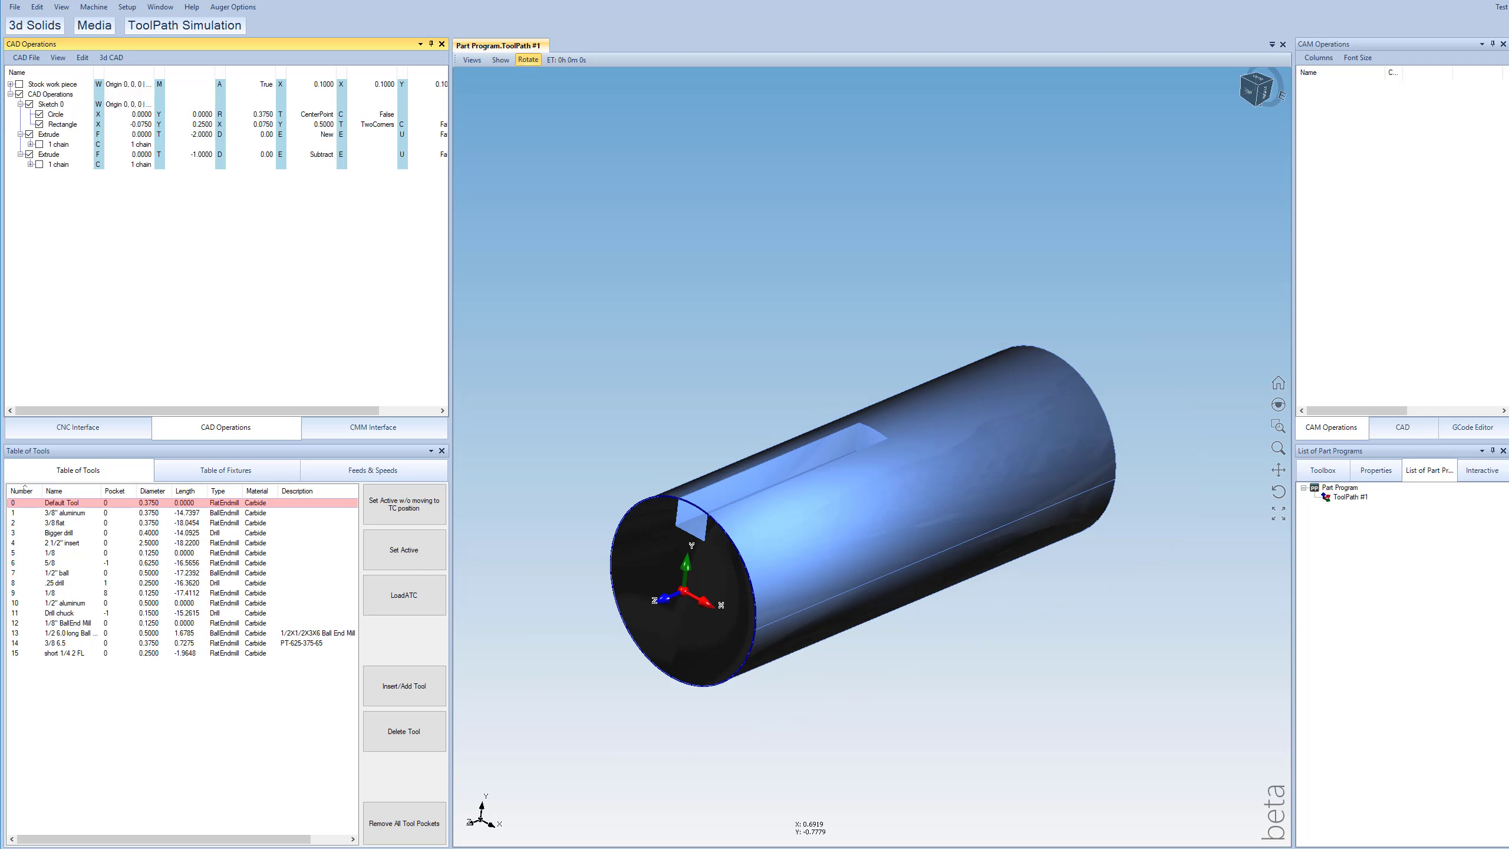
Switch to Photos to examine the keyway's end in the reference picture, and return to the CAD model's slot.
key(alt+Tab)
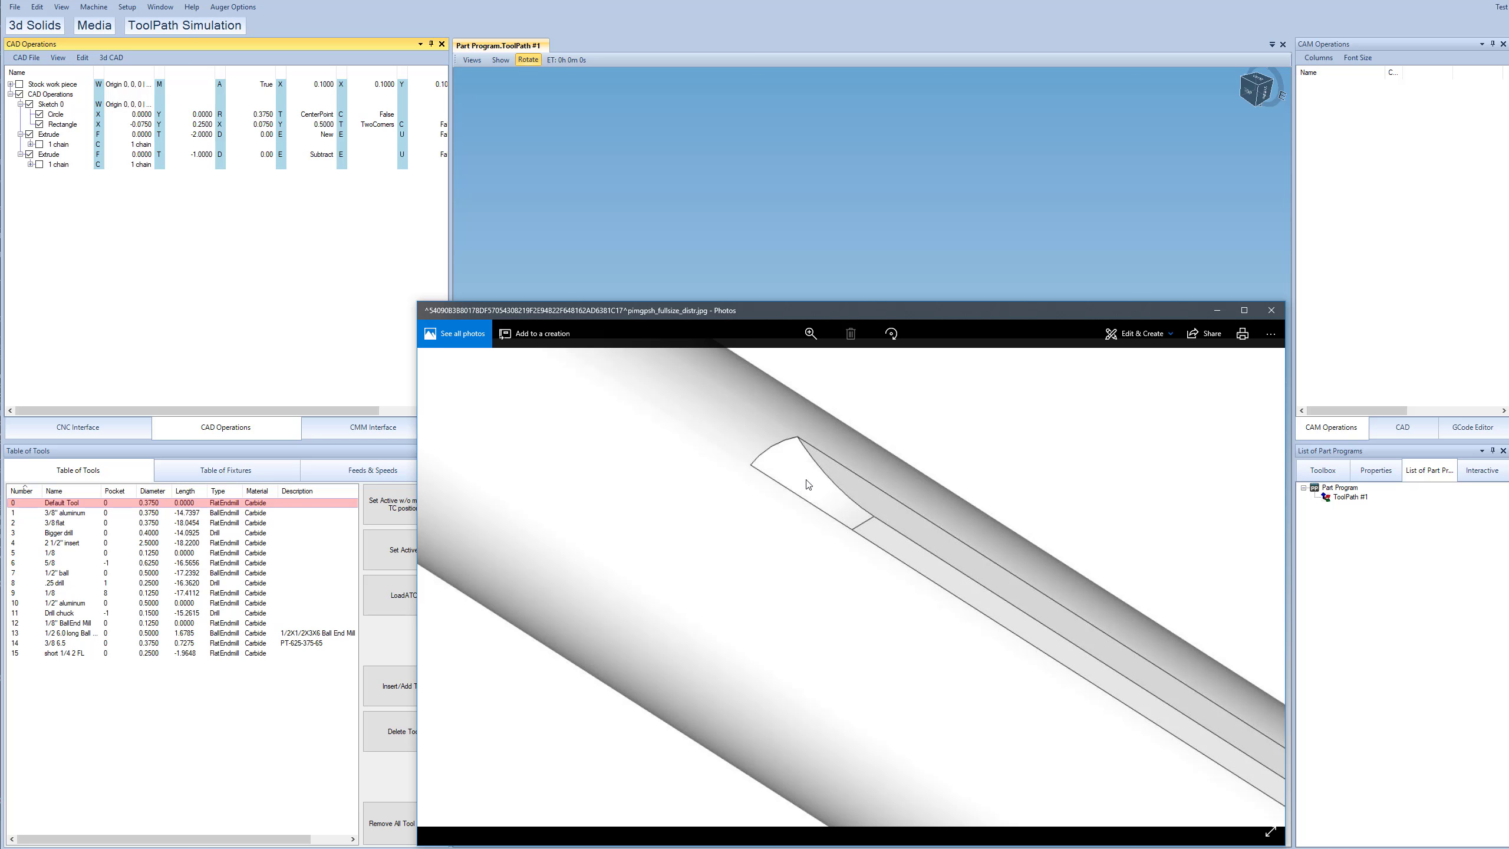
click(816, 281)
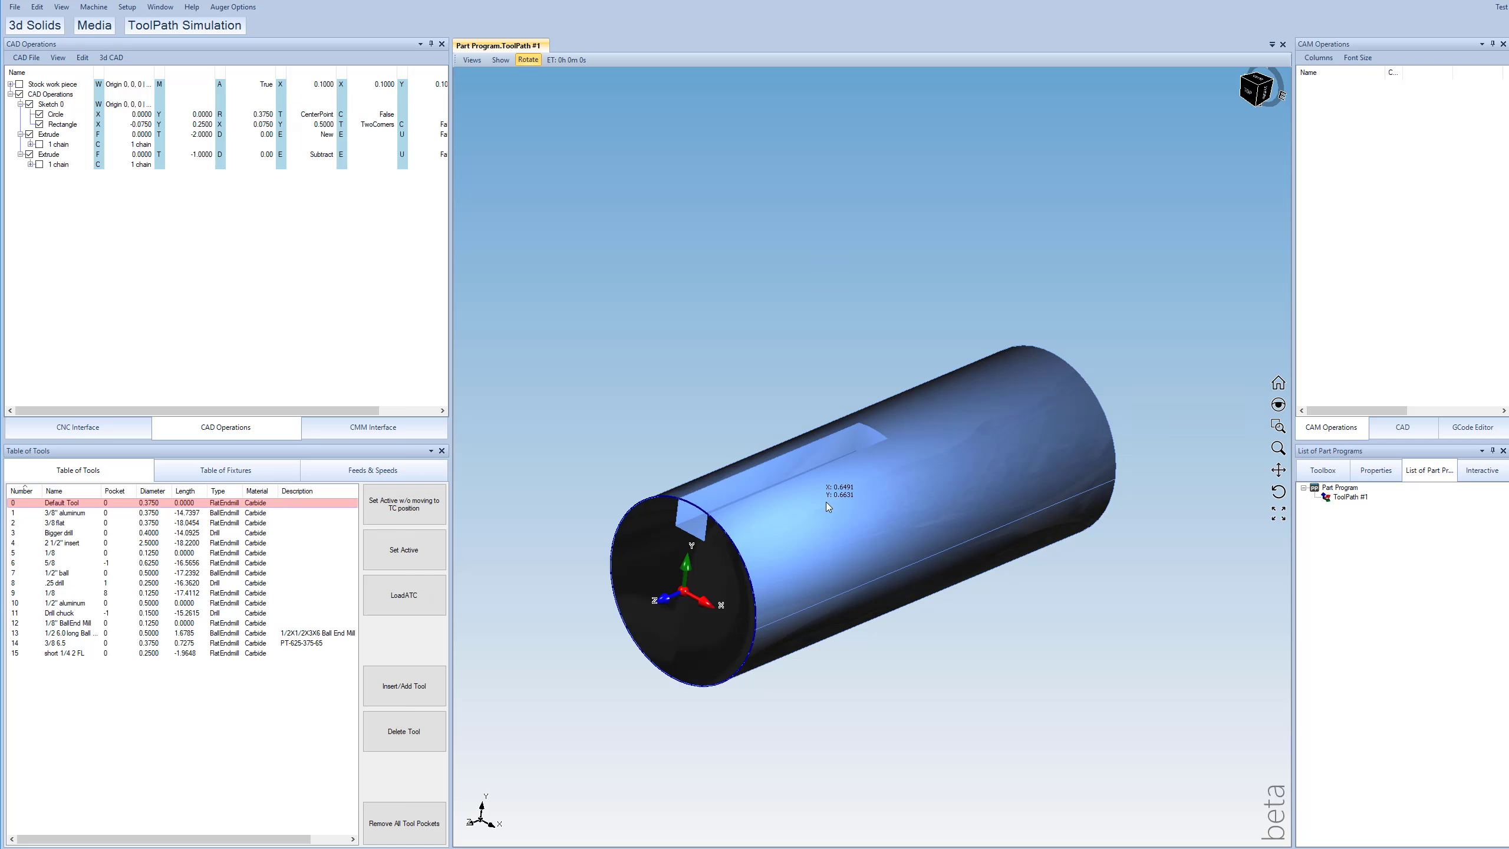
drag(818, 494, 805, 531)
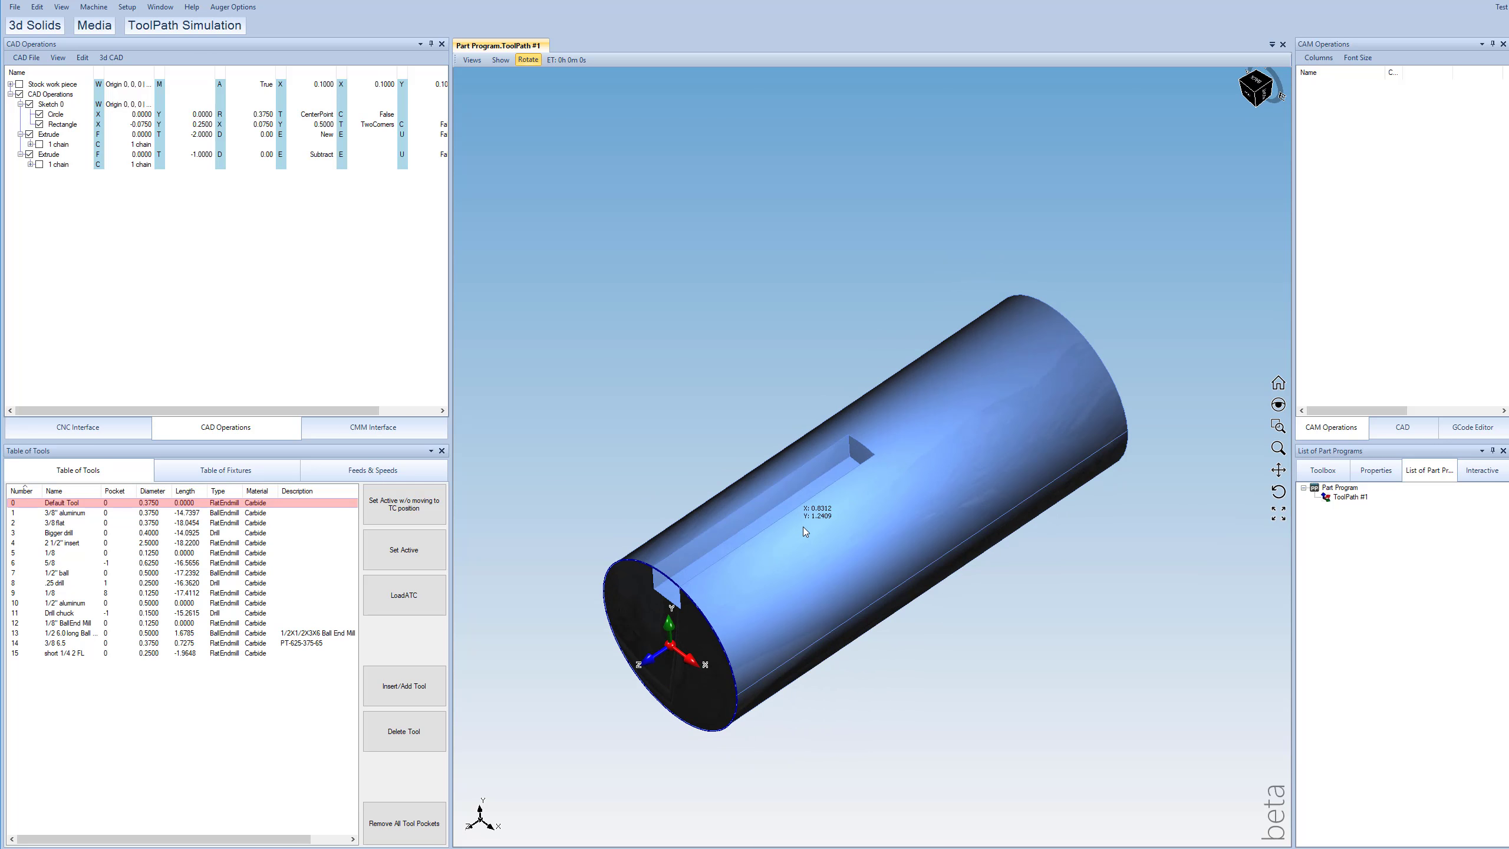
Create a cylinder primitive with a diameter of 1.0 and set its height to 0.15.
click(110, 58)
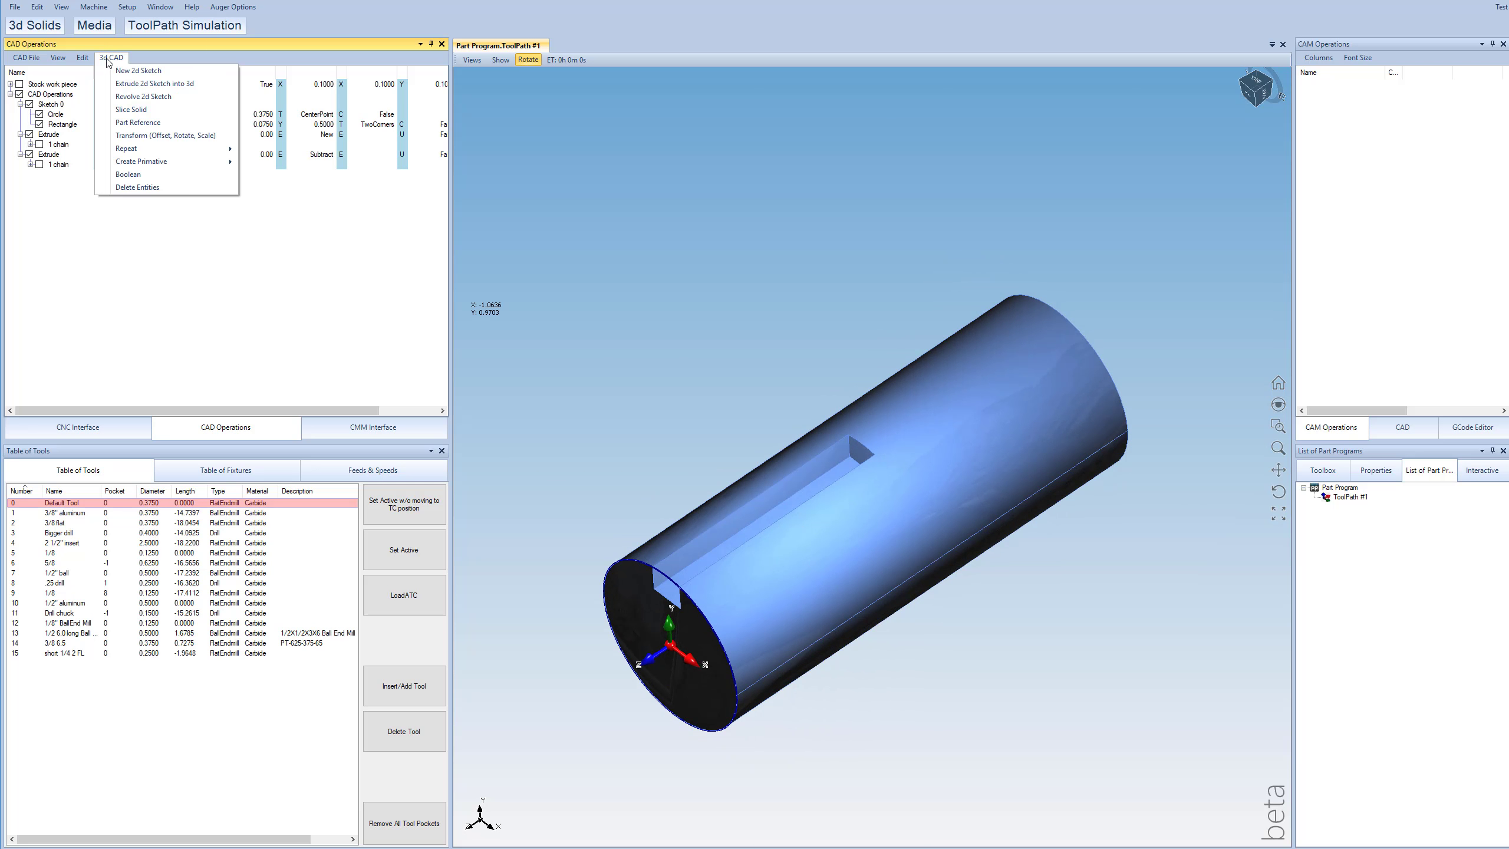
mouse_move(172, 161)
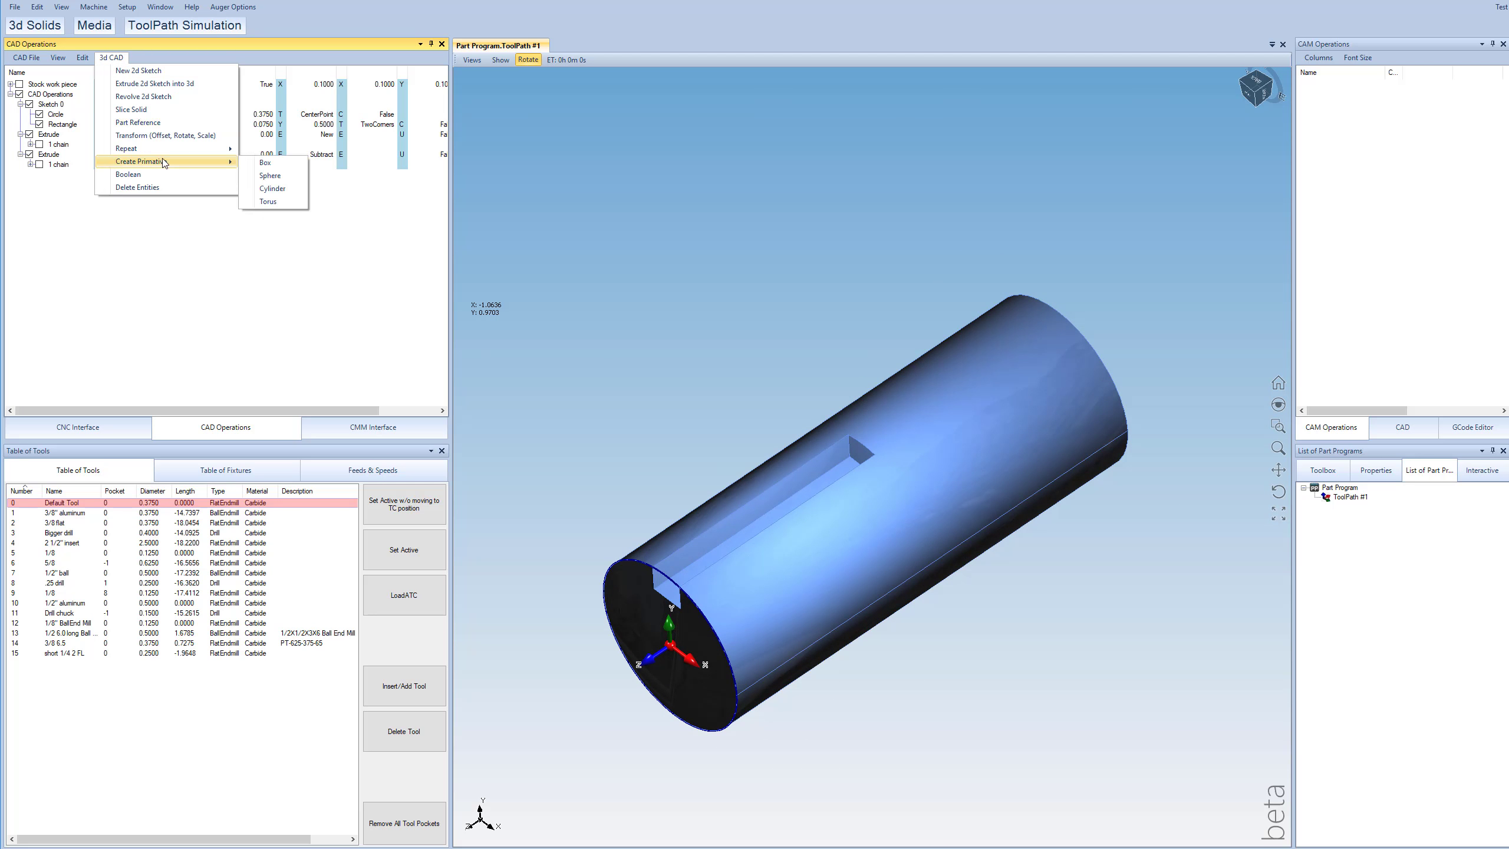
click(272, 189)
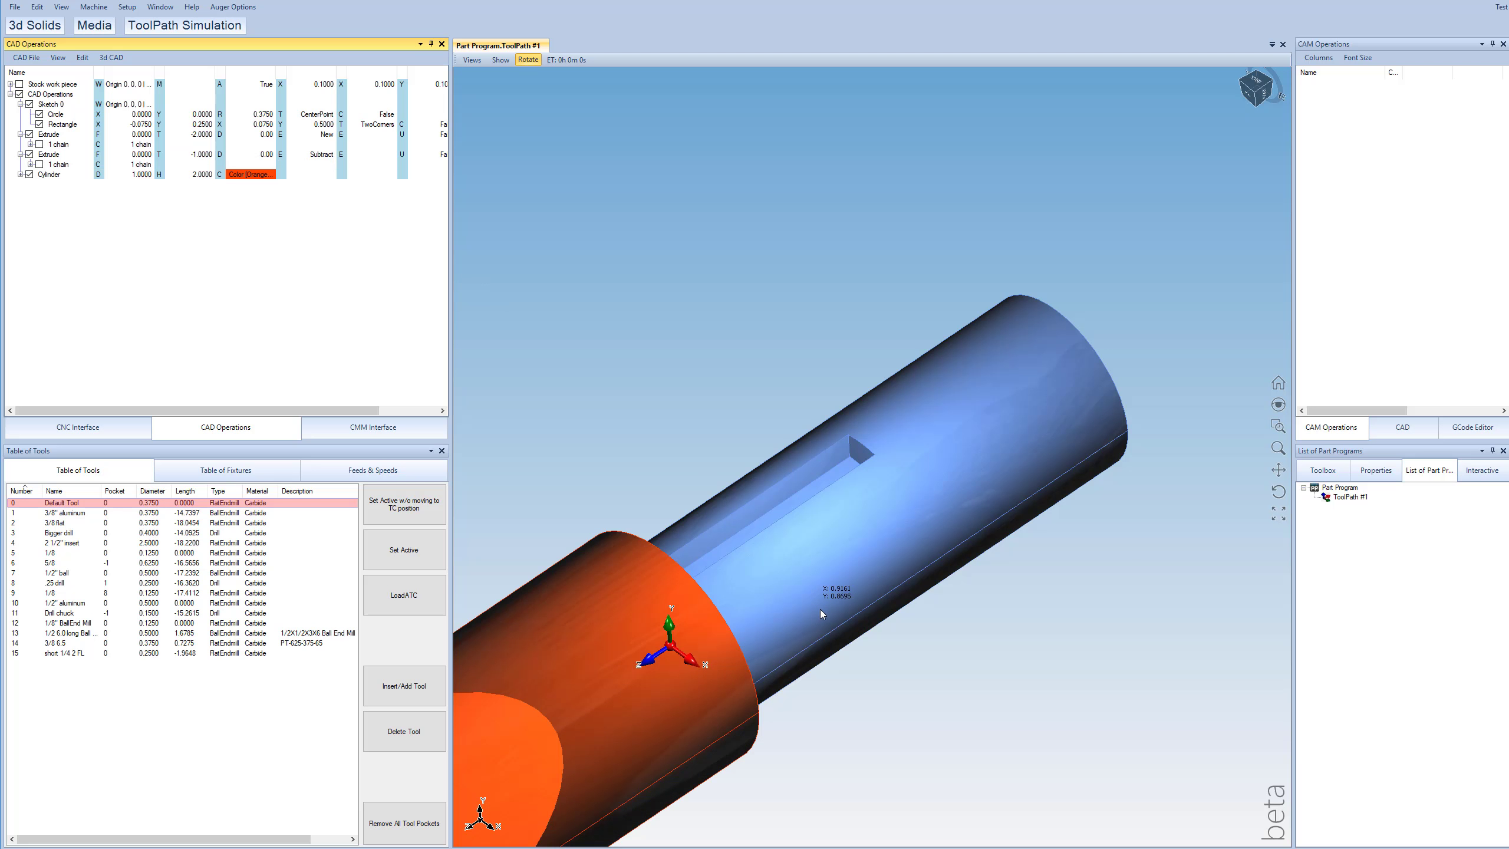
drag(820, 609, 686, 576)
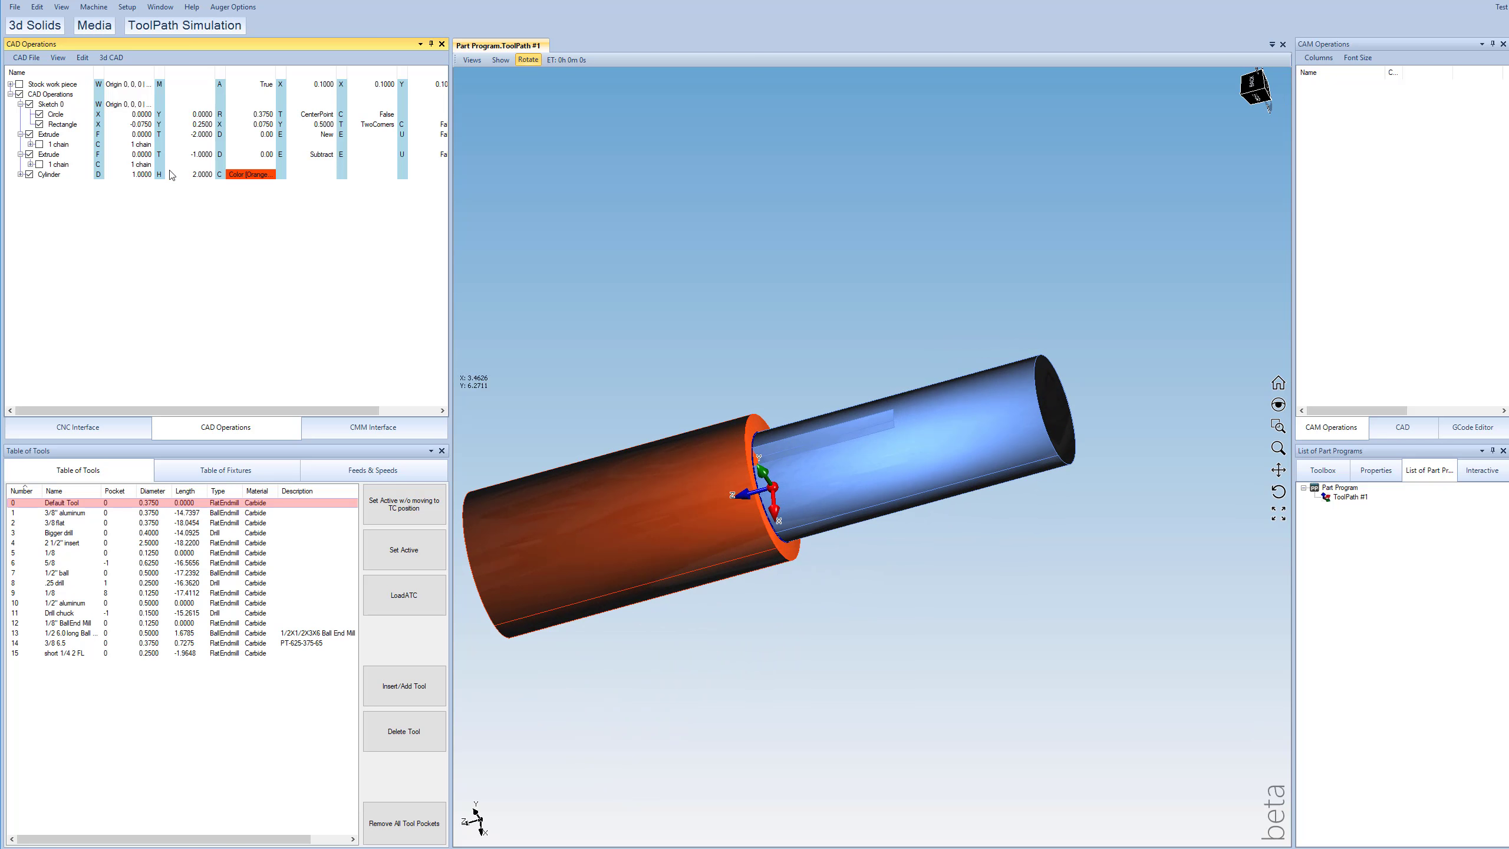
click(202, 174)
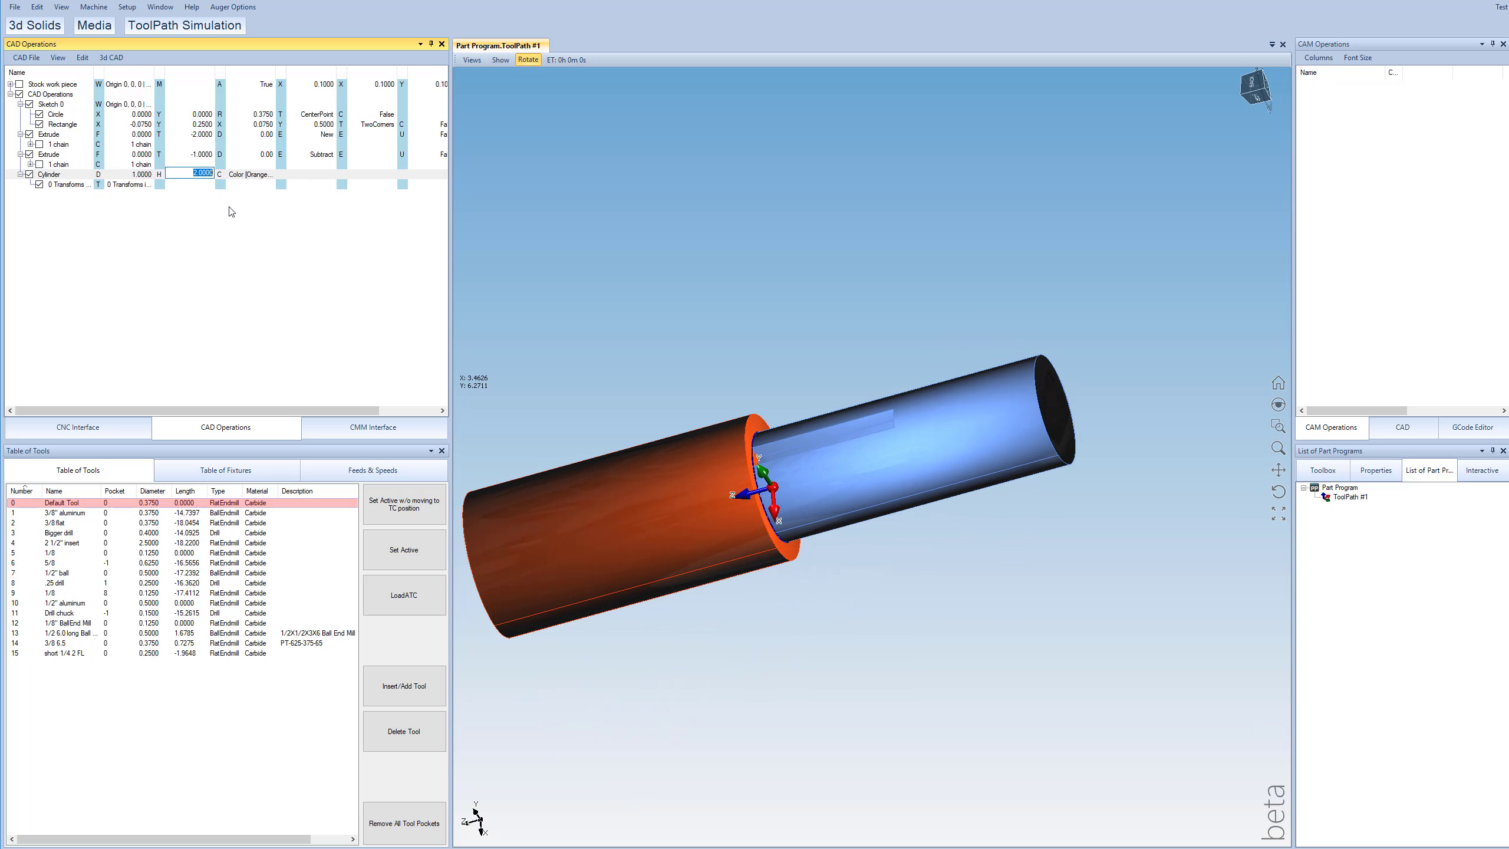
key(Return)
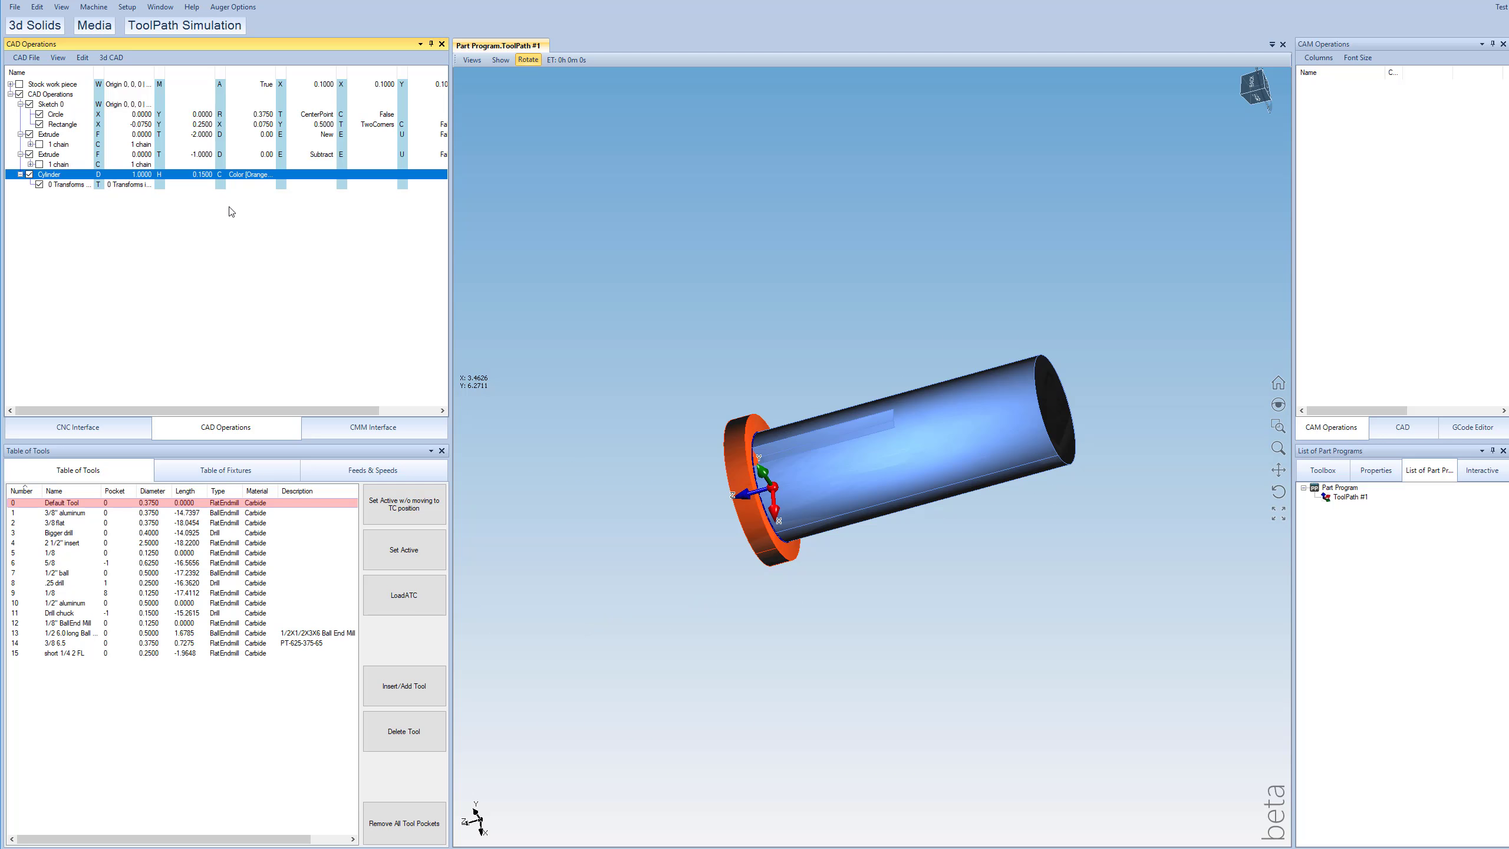
click(219, 258)
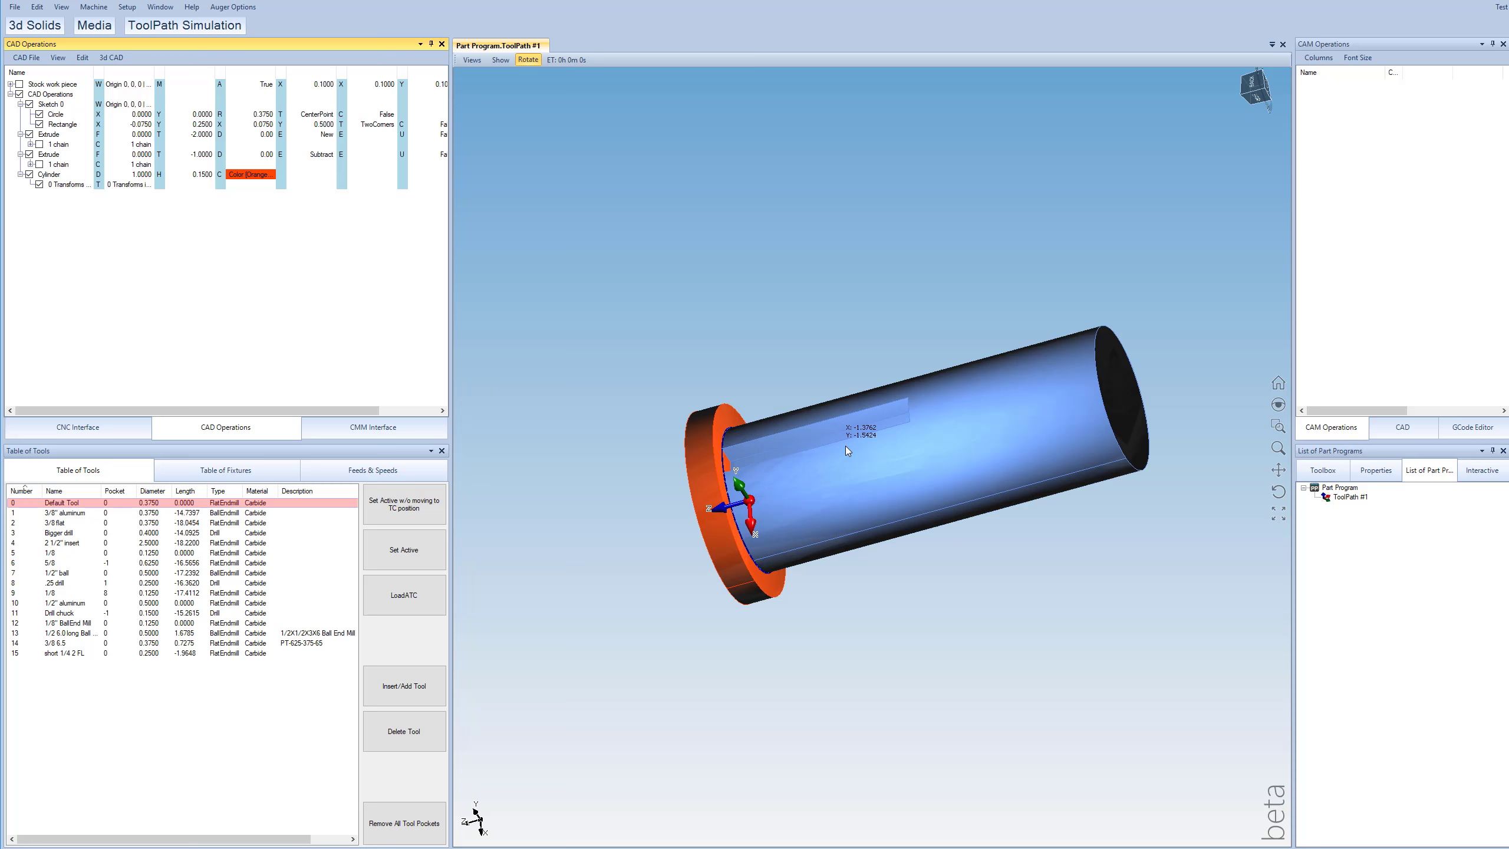
Add a rotation and an offset transform to the orange cylinder and expand its transform list.
scroll(837, 452, up, 3)
drag(749, 459, 750, 439)
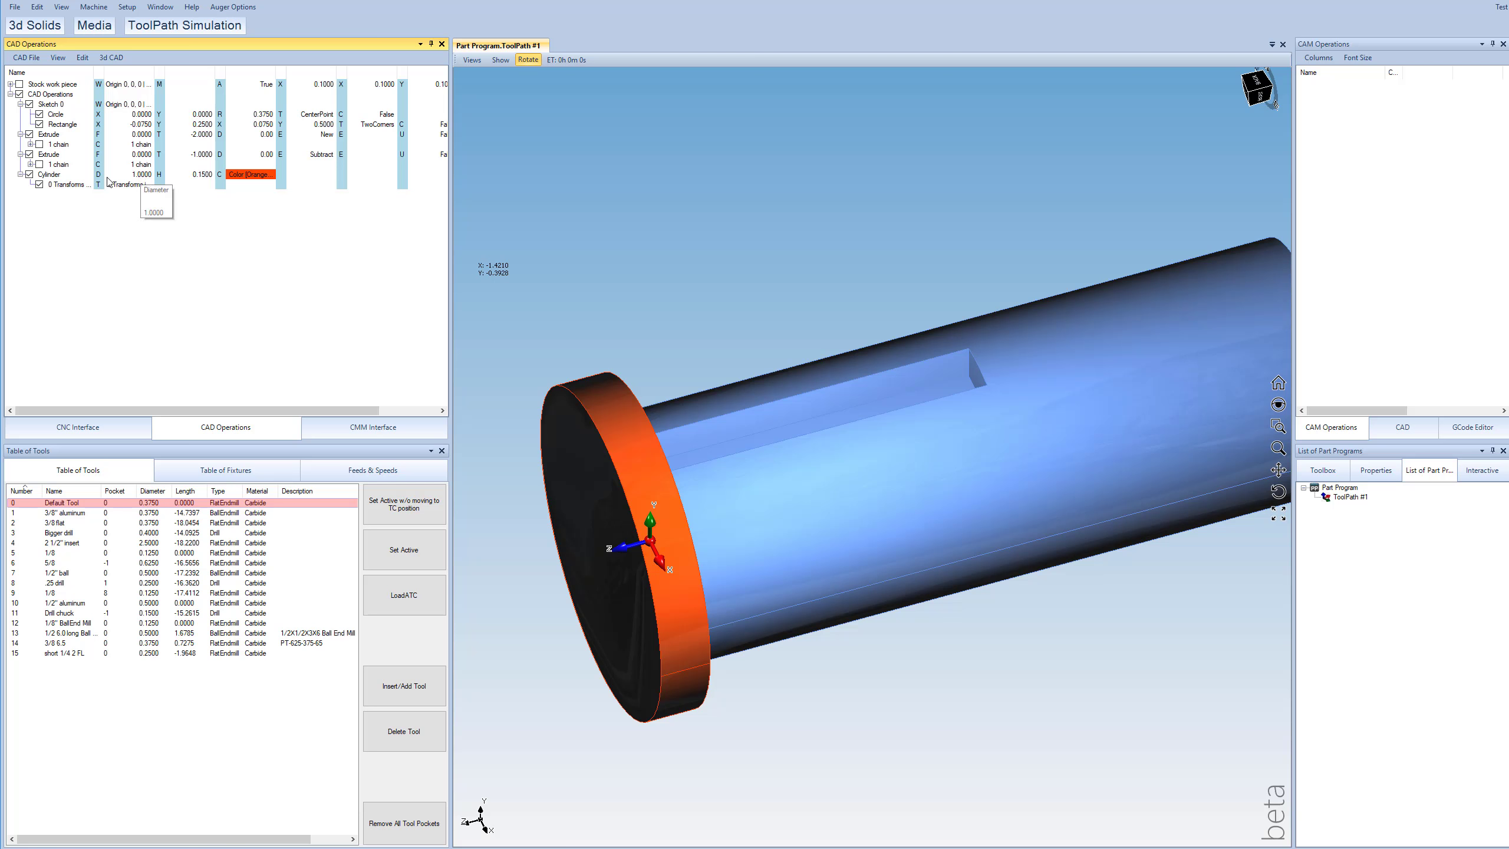
click(128, 185)
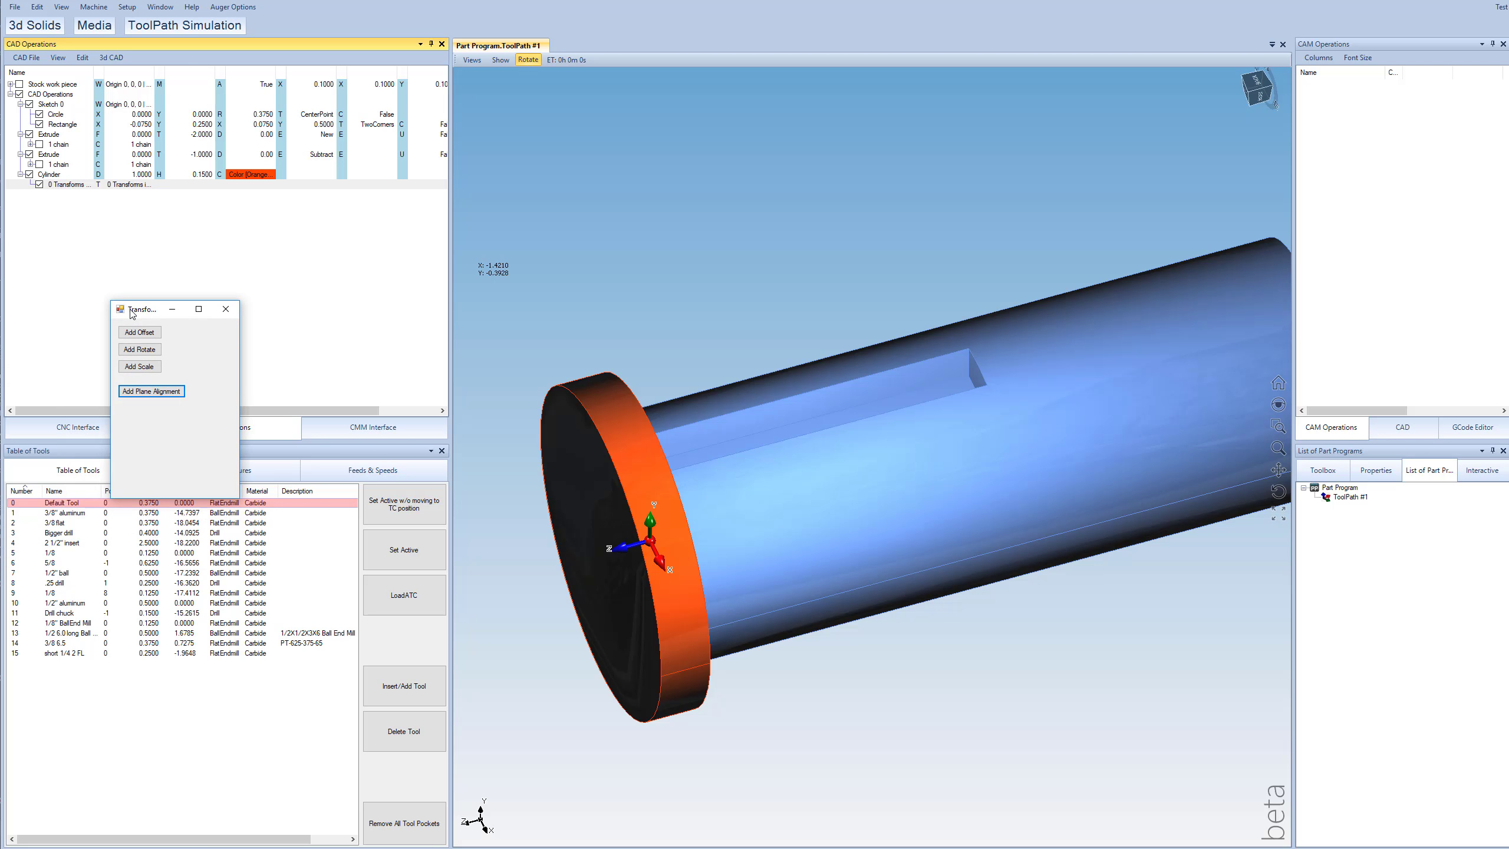
click(140, 351)
click(139, 332)
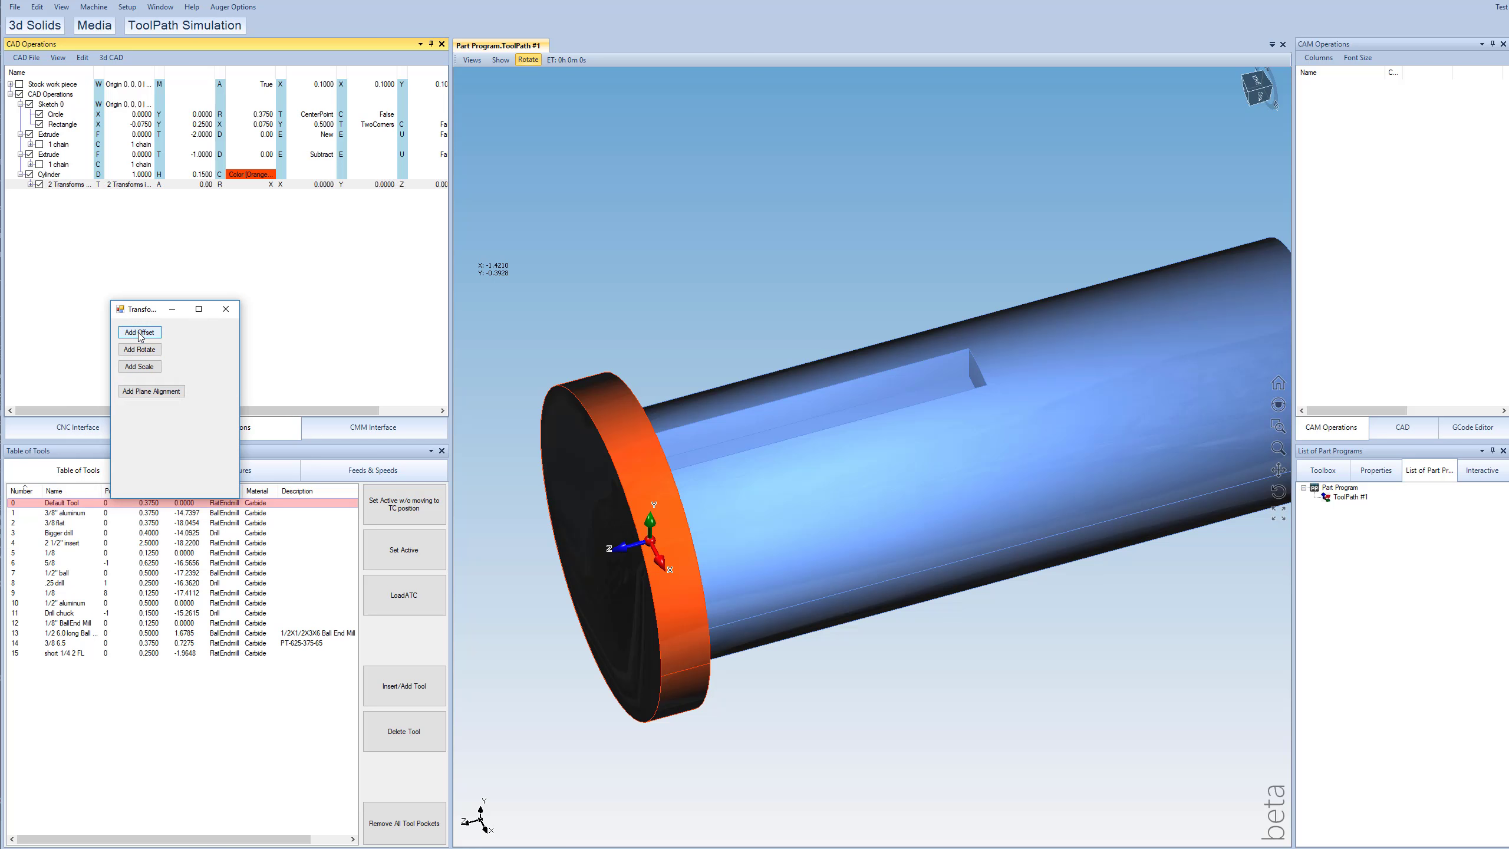
click(226, 308)
click(30, 185)
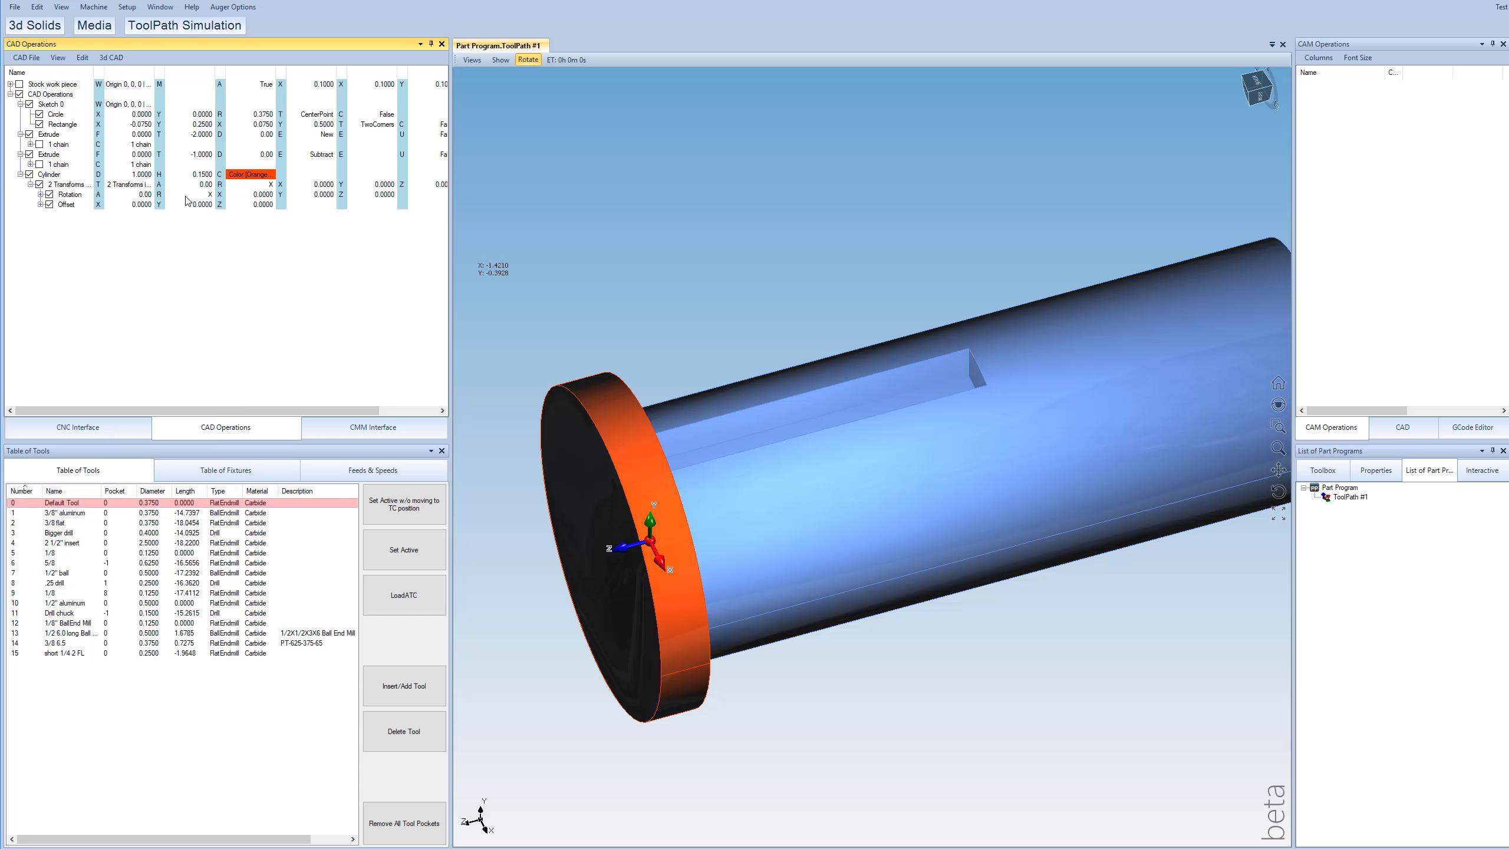
Rotate the orange cylinder 90 degrees about the Y axis.
drag(653, 642, 616, 630)
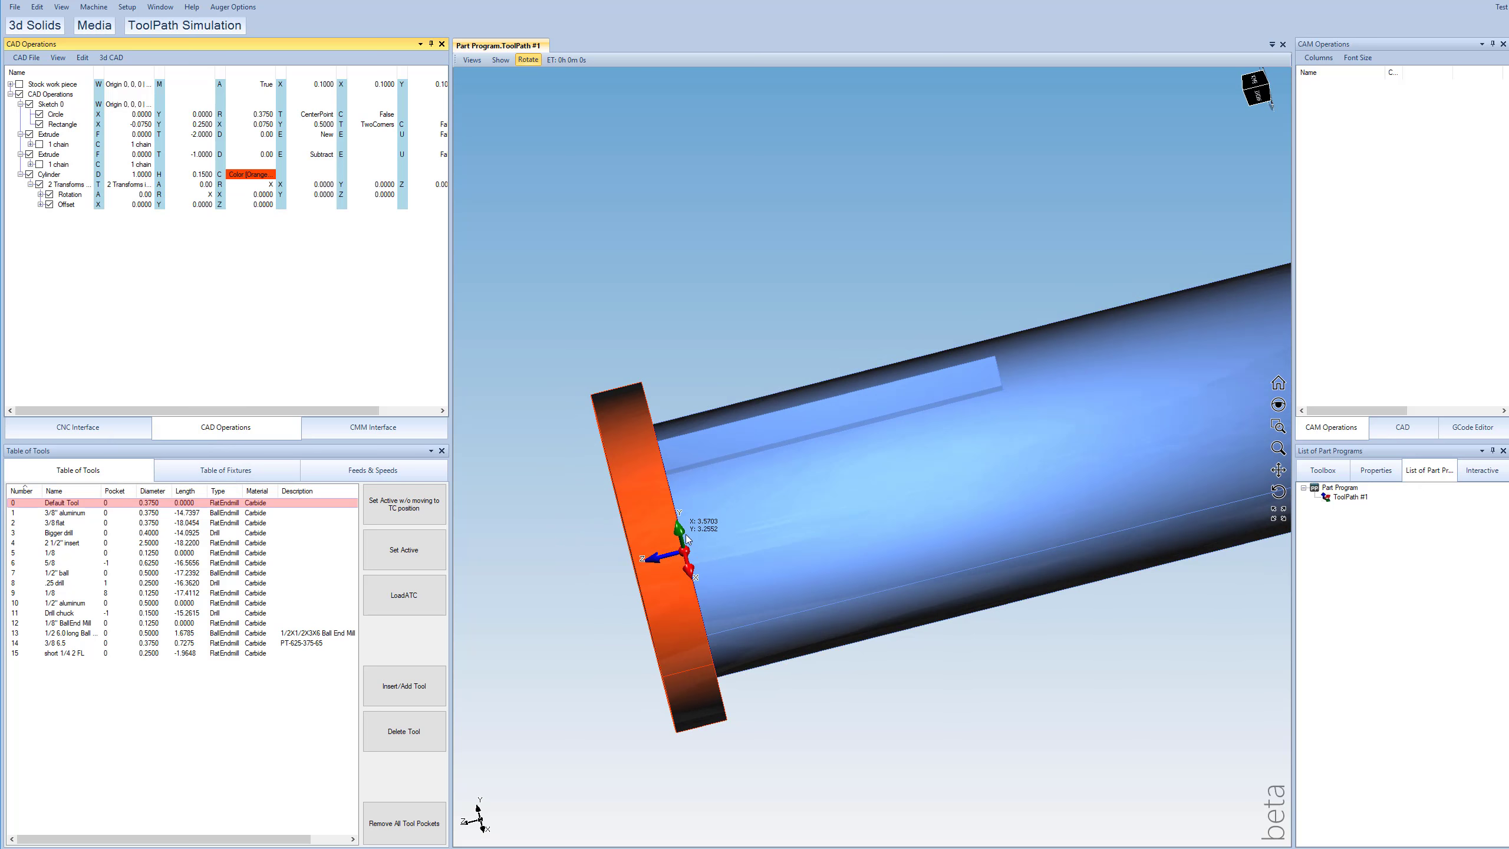
drag(711, 547, 734, 643)
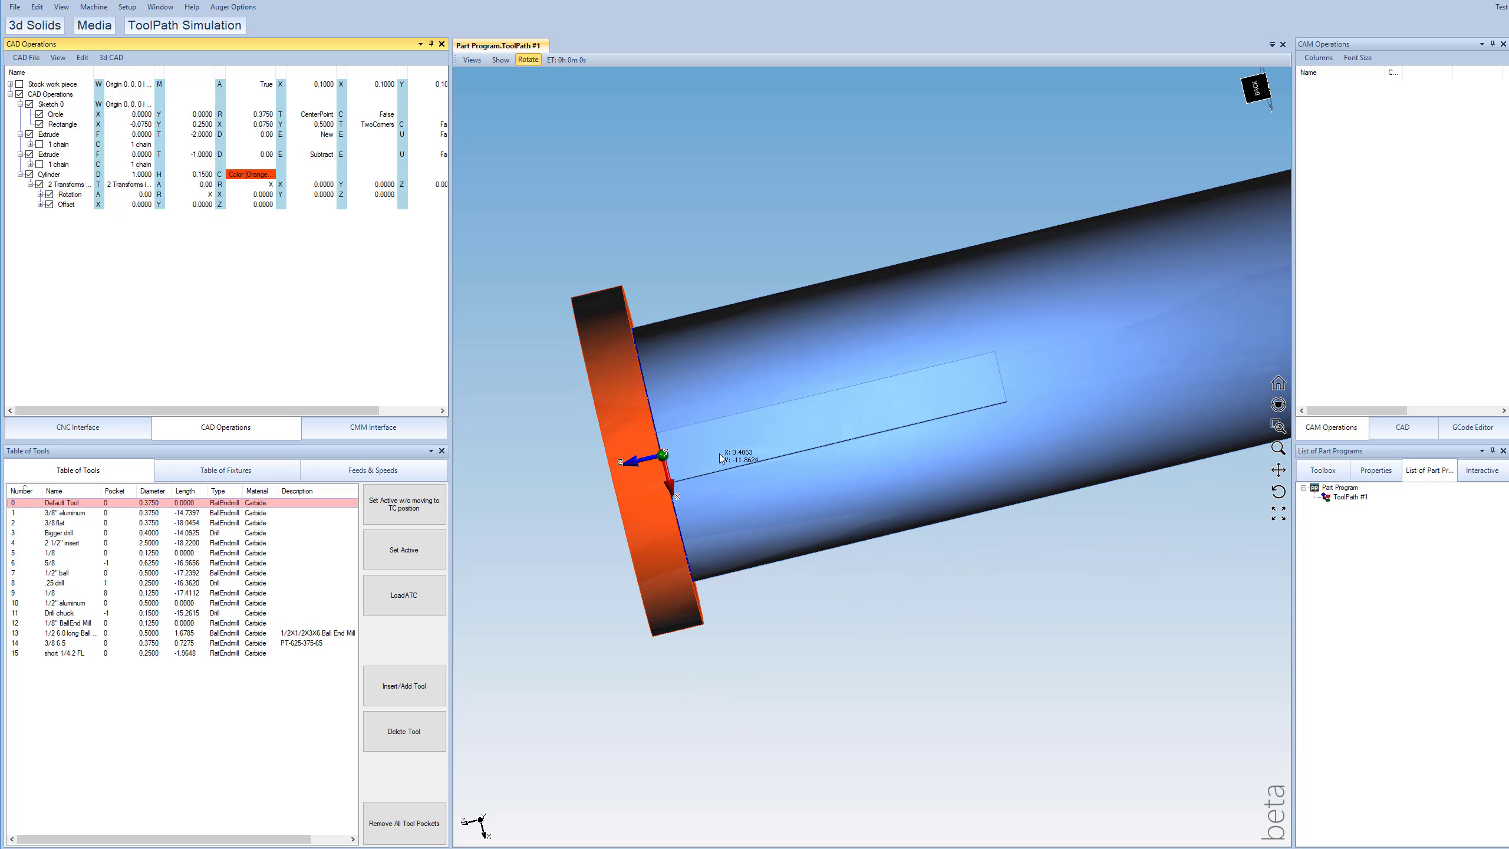
click(207, 195)
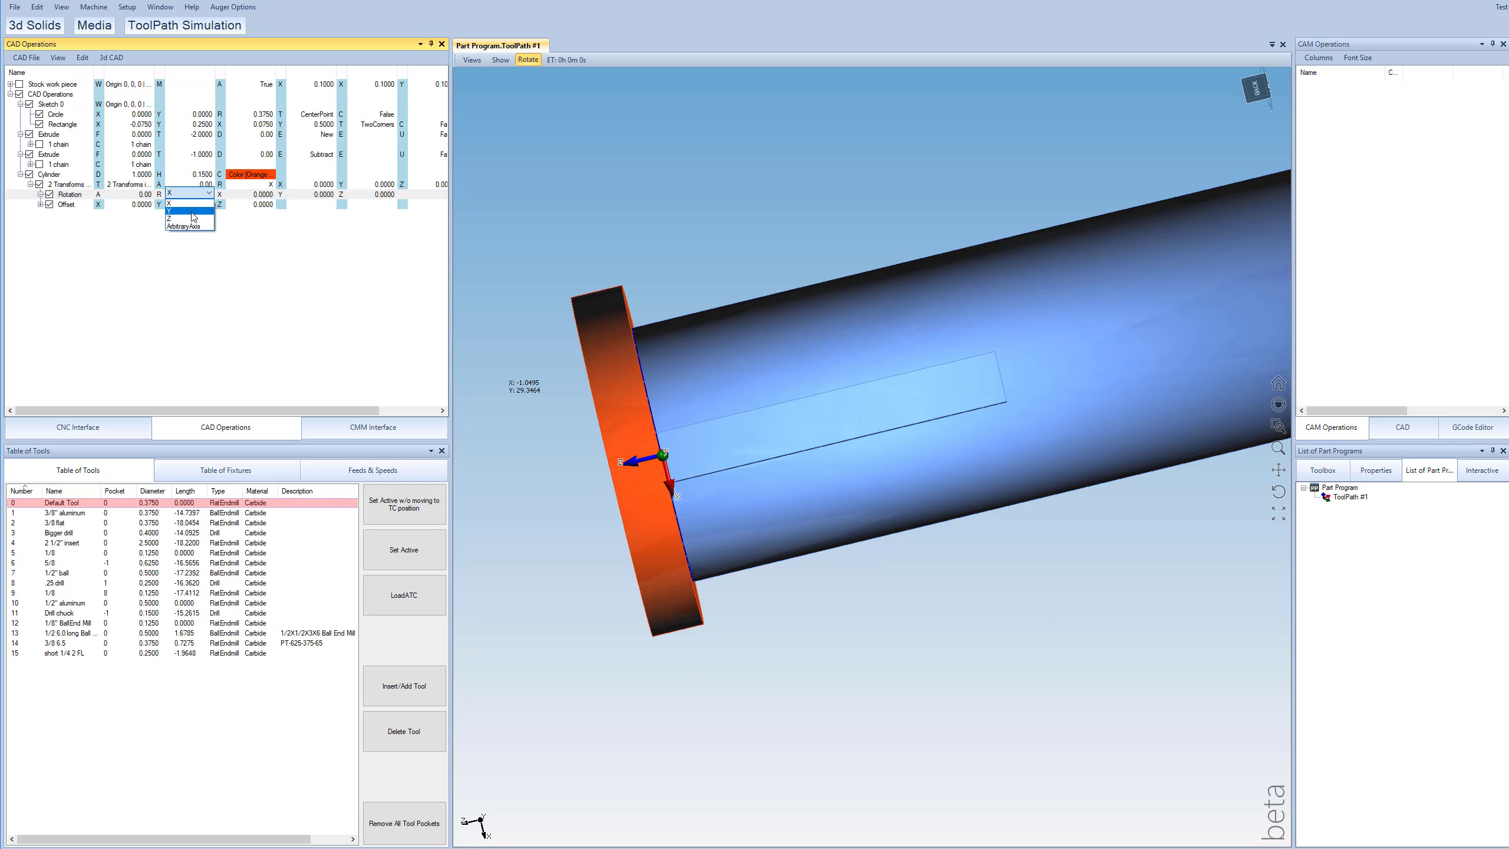
click(178, 213)
click(143, 195)
text(90)
key(Return)
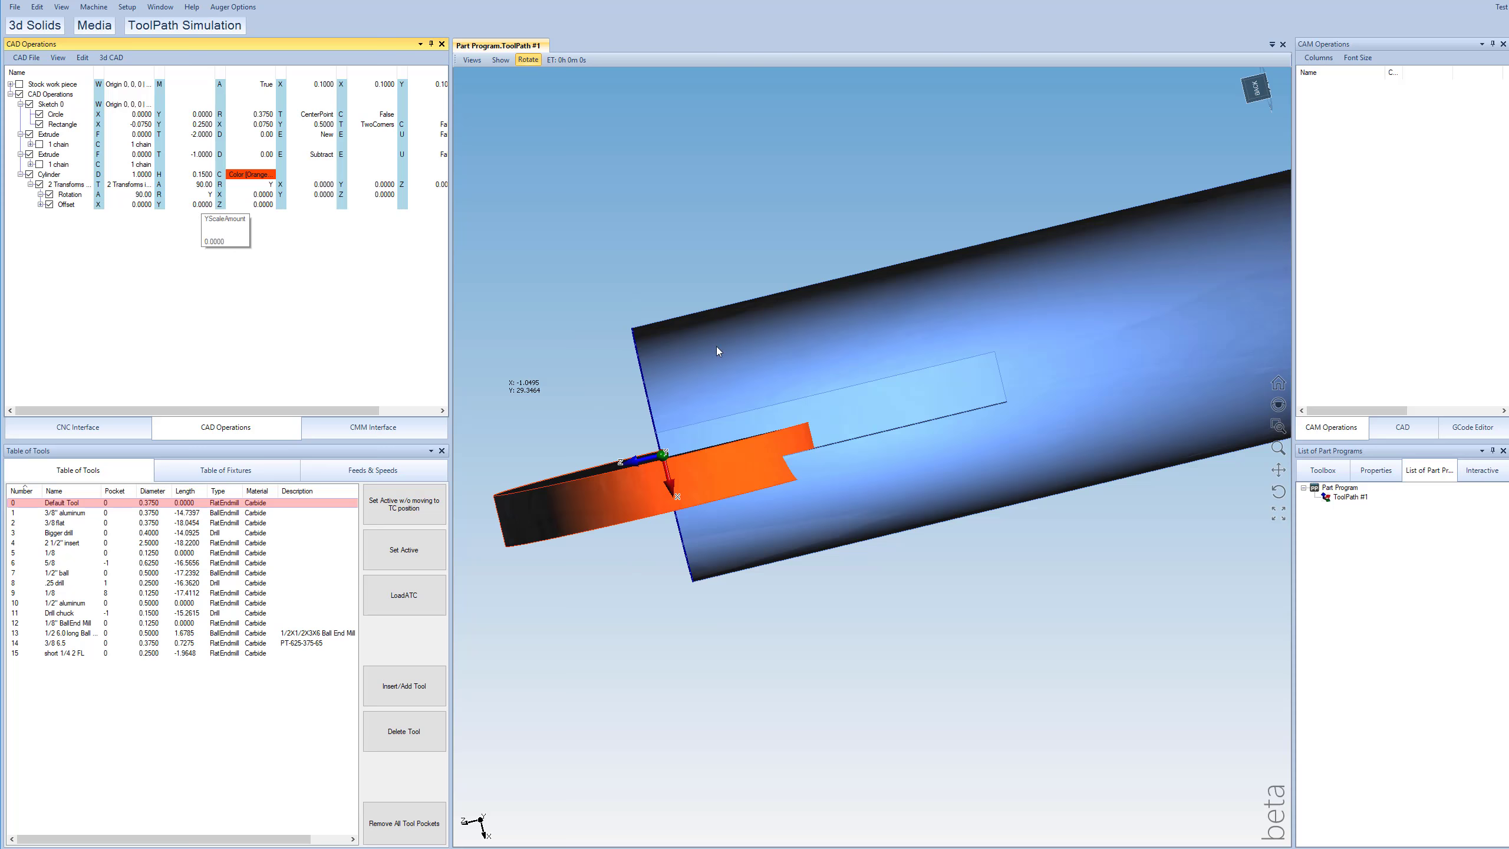
Set the orange cylinder's X offset to -0.075 to centre it across the keyway slot.
middle_drag(658, 405, 710, 335)
drag(724, 408, 730, 448)
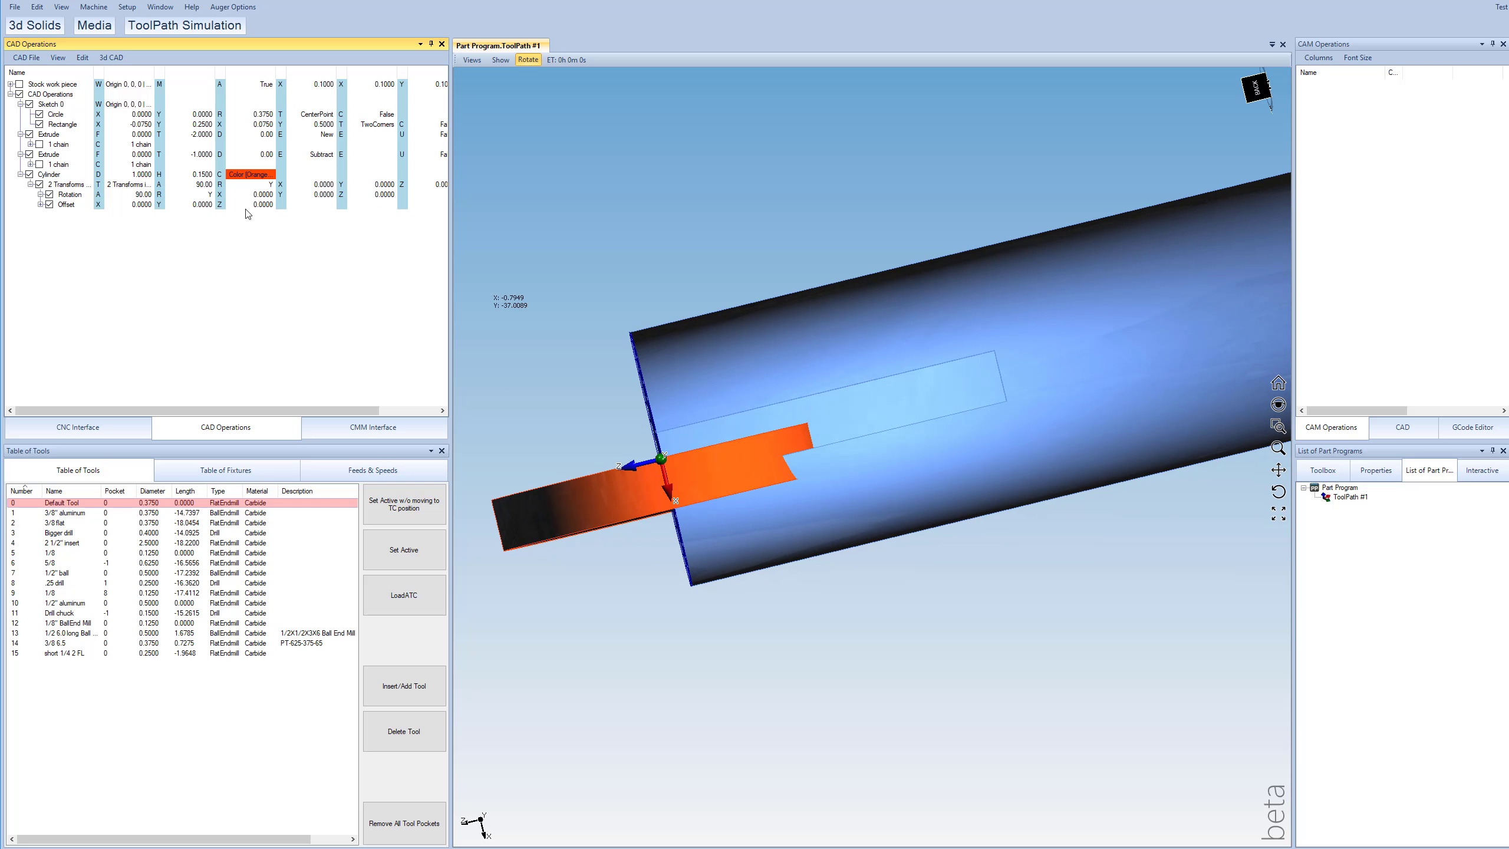
click(148, 204)
key(BackSpace)
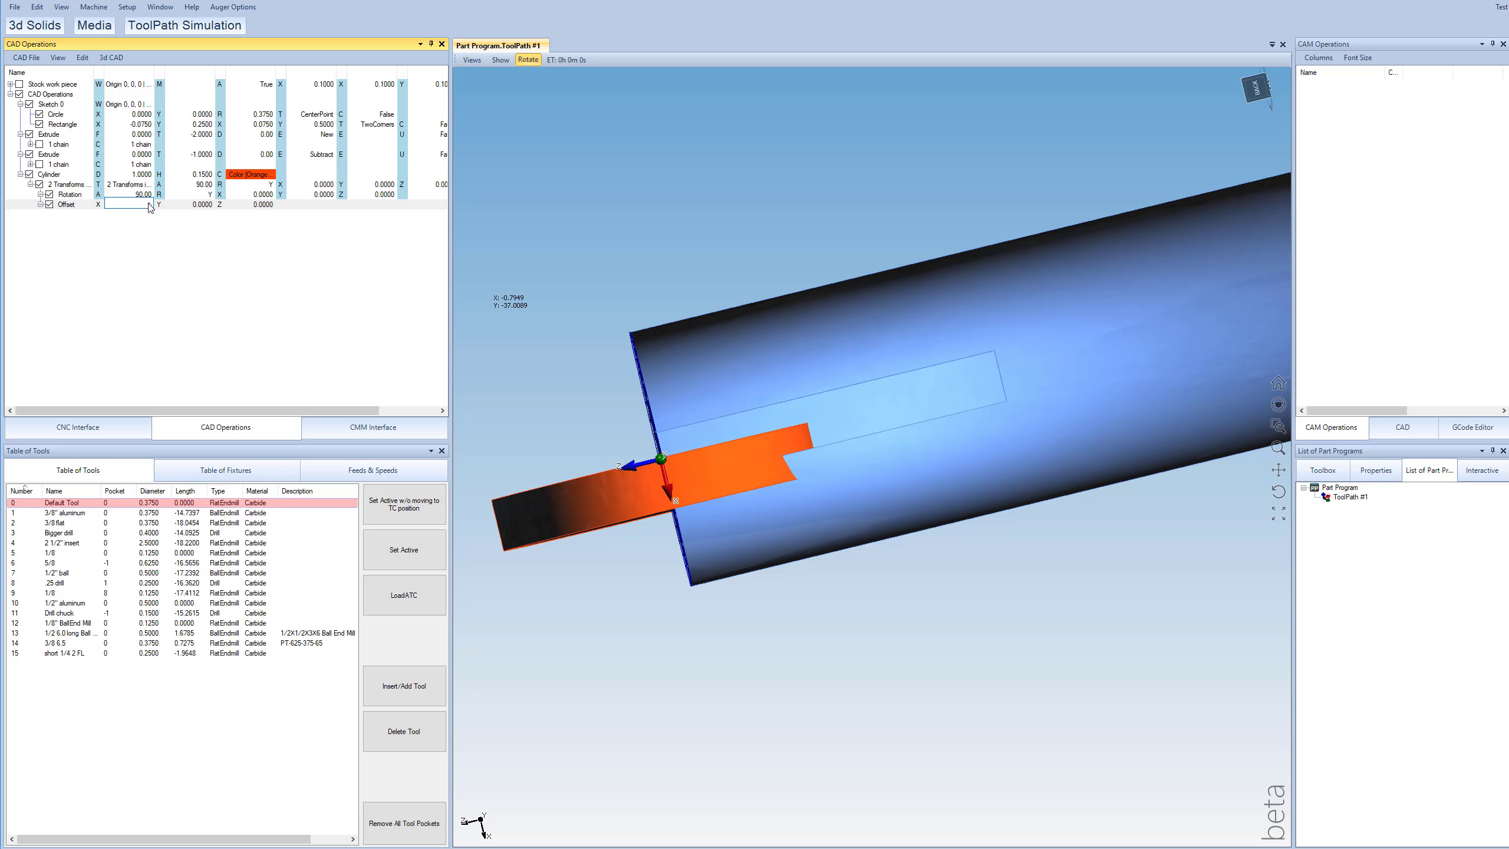
key(Return)
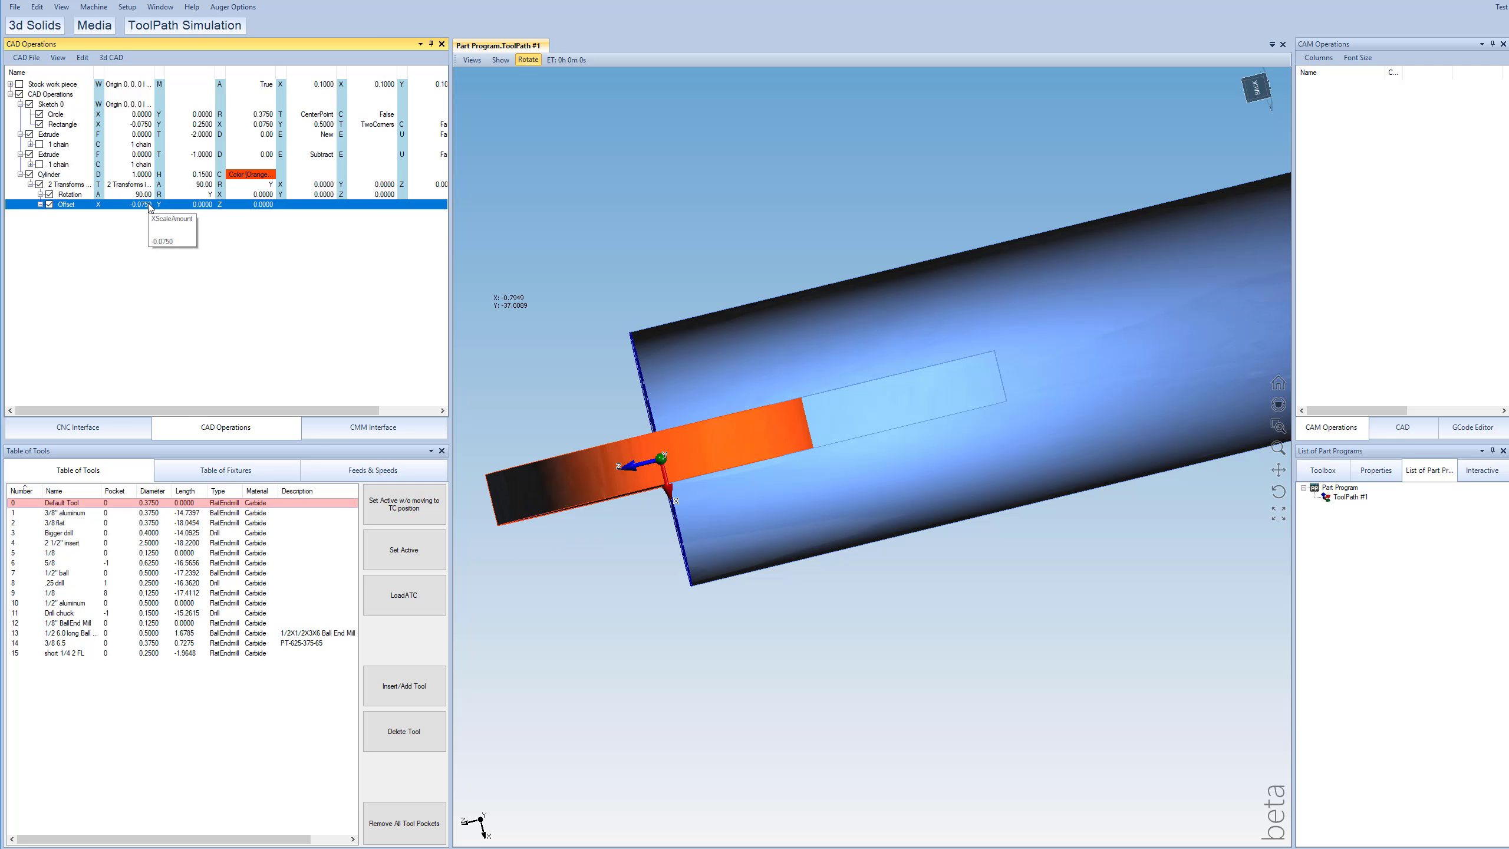
Set the orange cylinder's Z offset to -1.0 to move it to the slot's closed end.
mouse_move(799, 401)
mouse_down()
mouse_move(780, 321)
mouse_move(778, 415)
mouse_up()
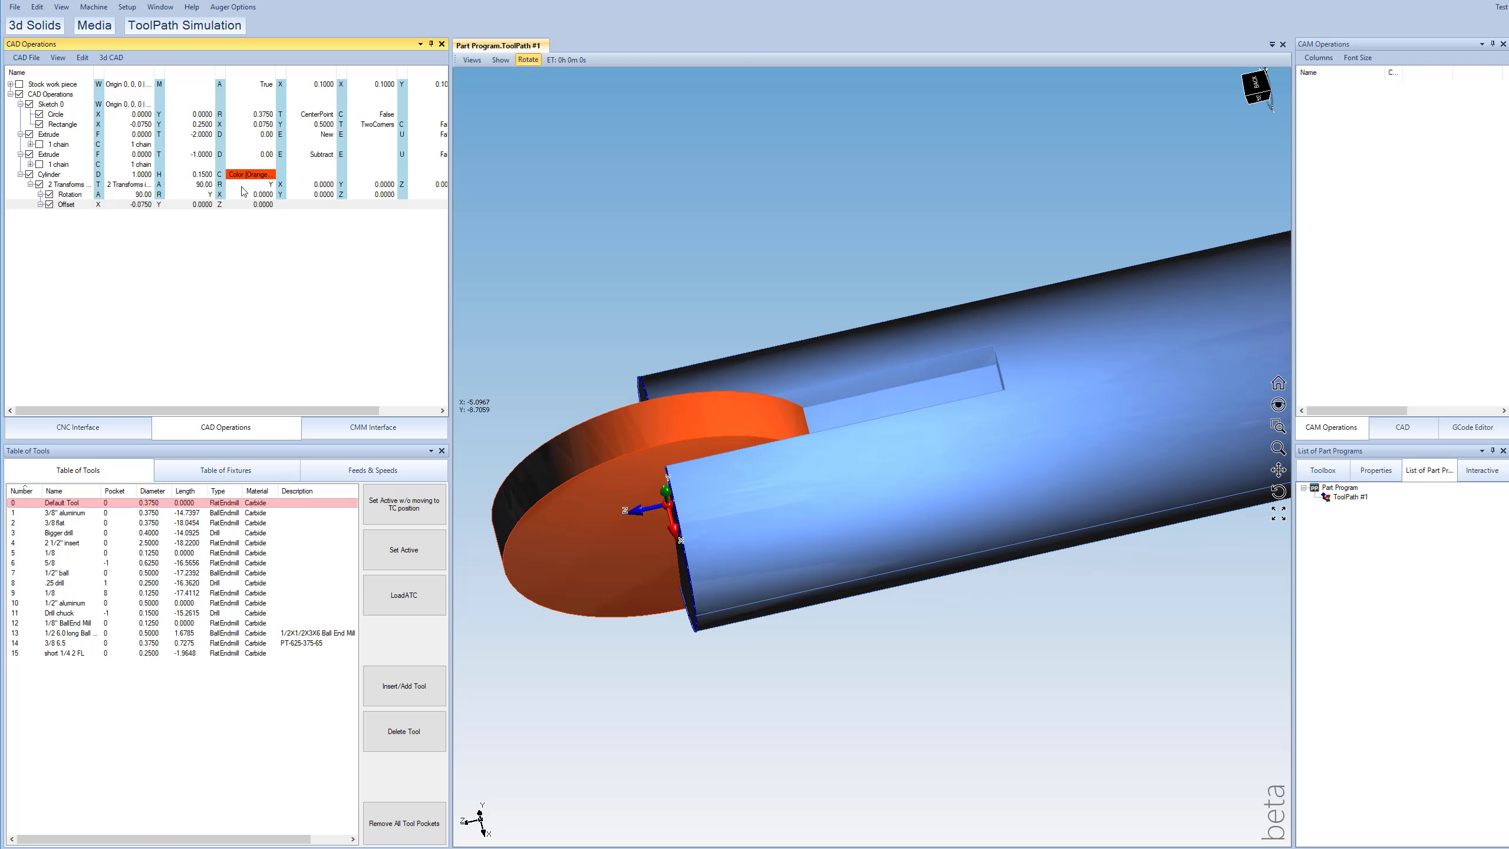
click(254, 204)
text(-1)
key(Return)
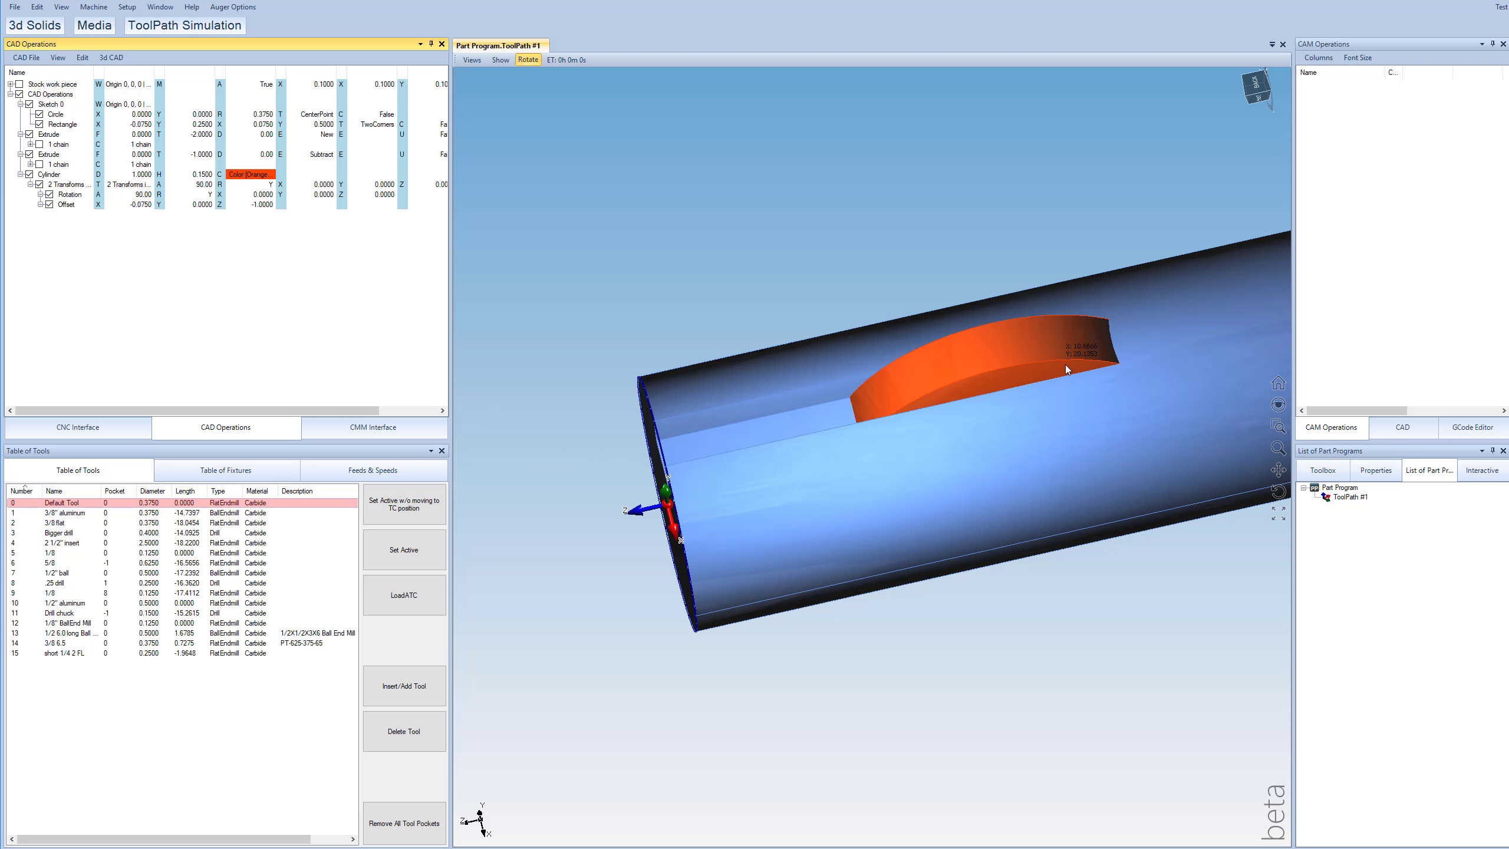
Set the orange cylinder's Y offset to 0.5 to raise it relative to the shaft.
drag(1079, 344, 889, 377)
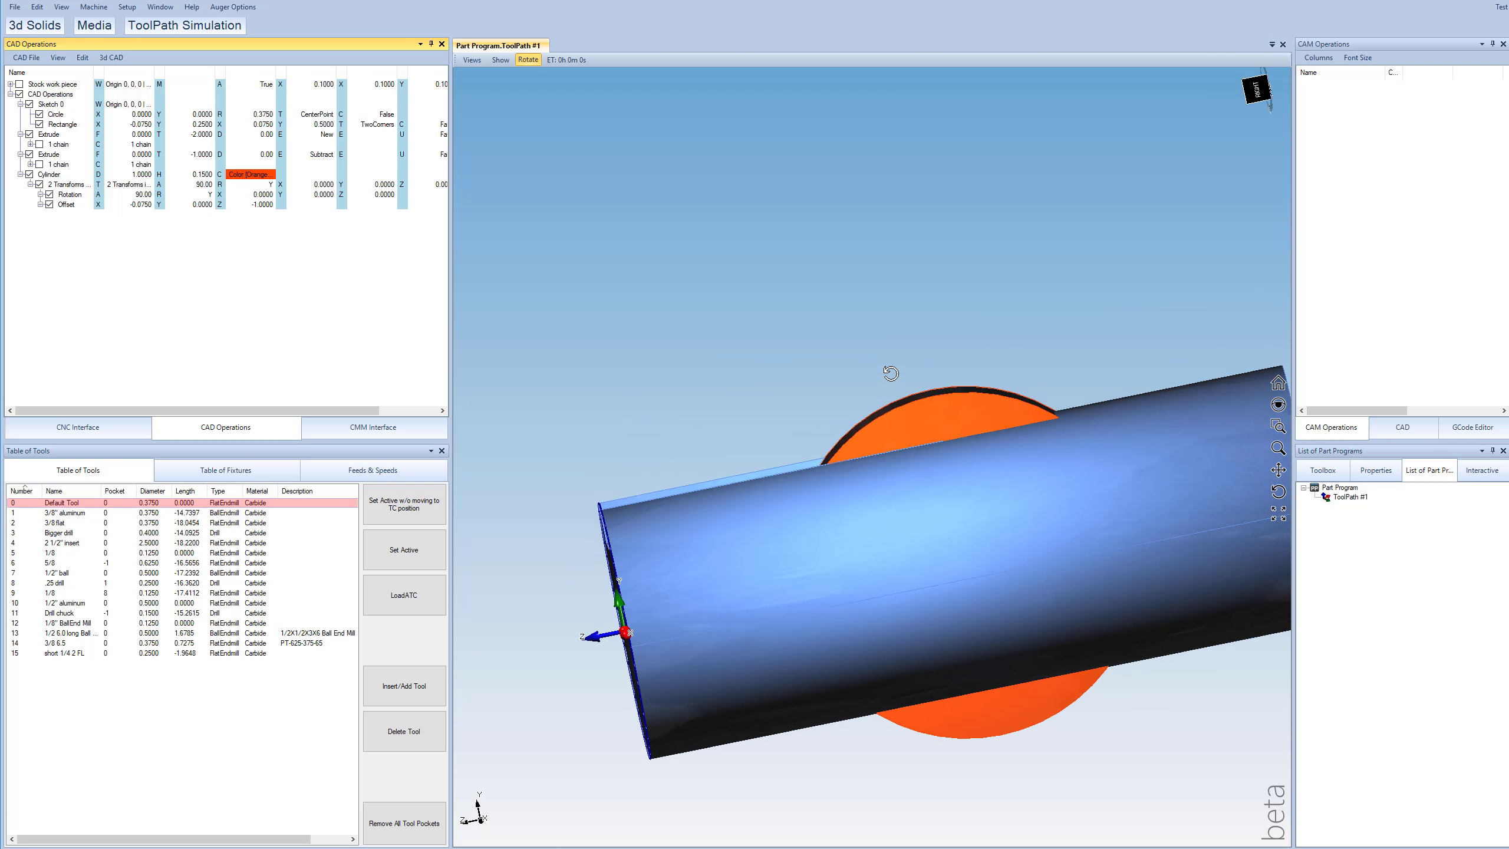
drag(950, 502, 977, 535)
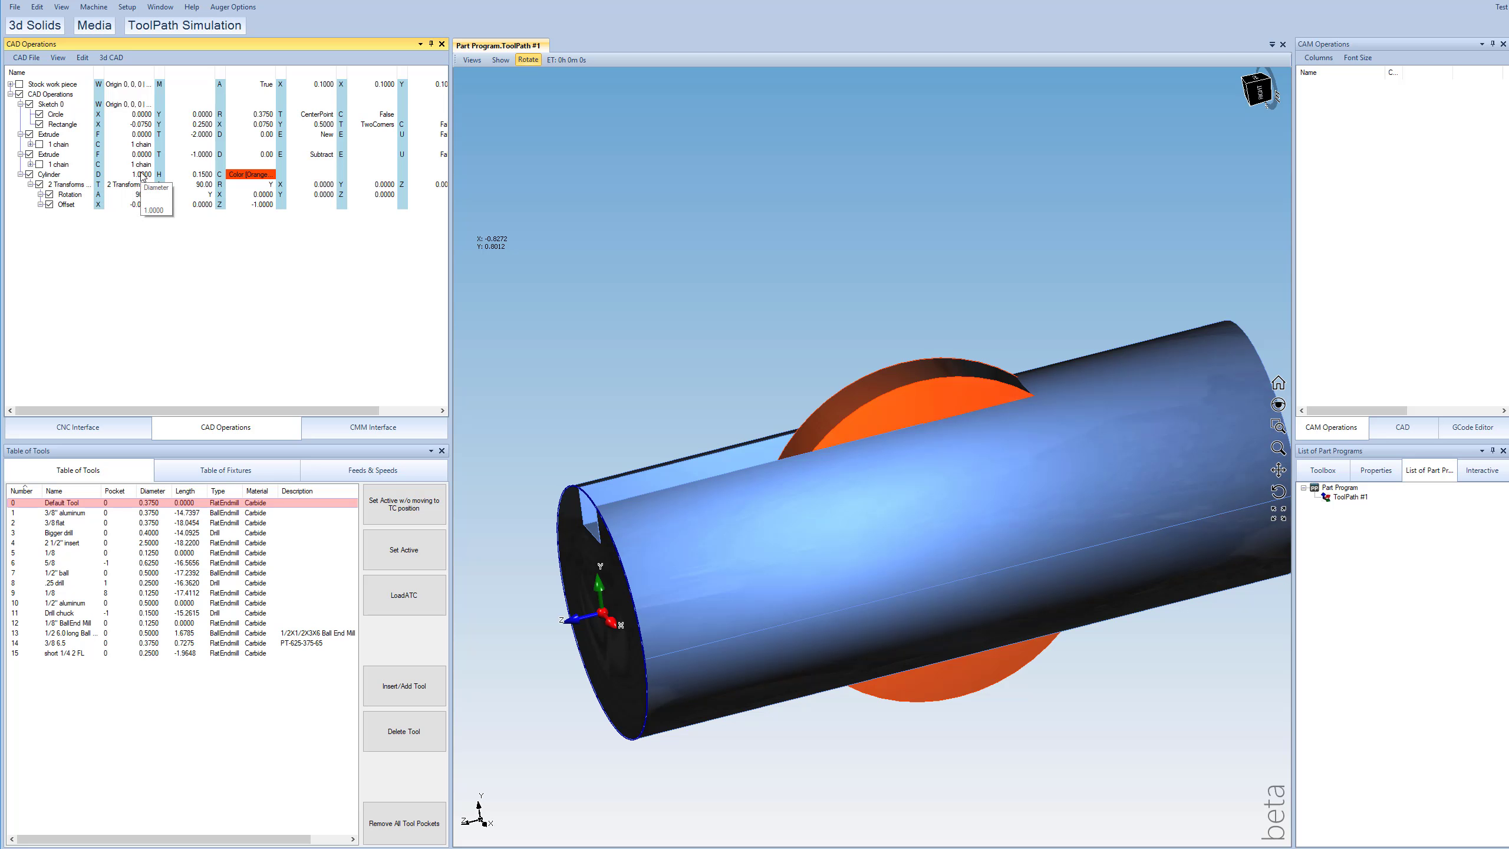
click(142, 174)
click(172, 270)
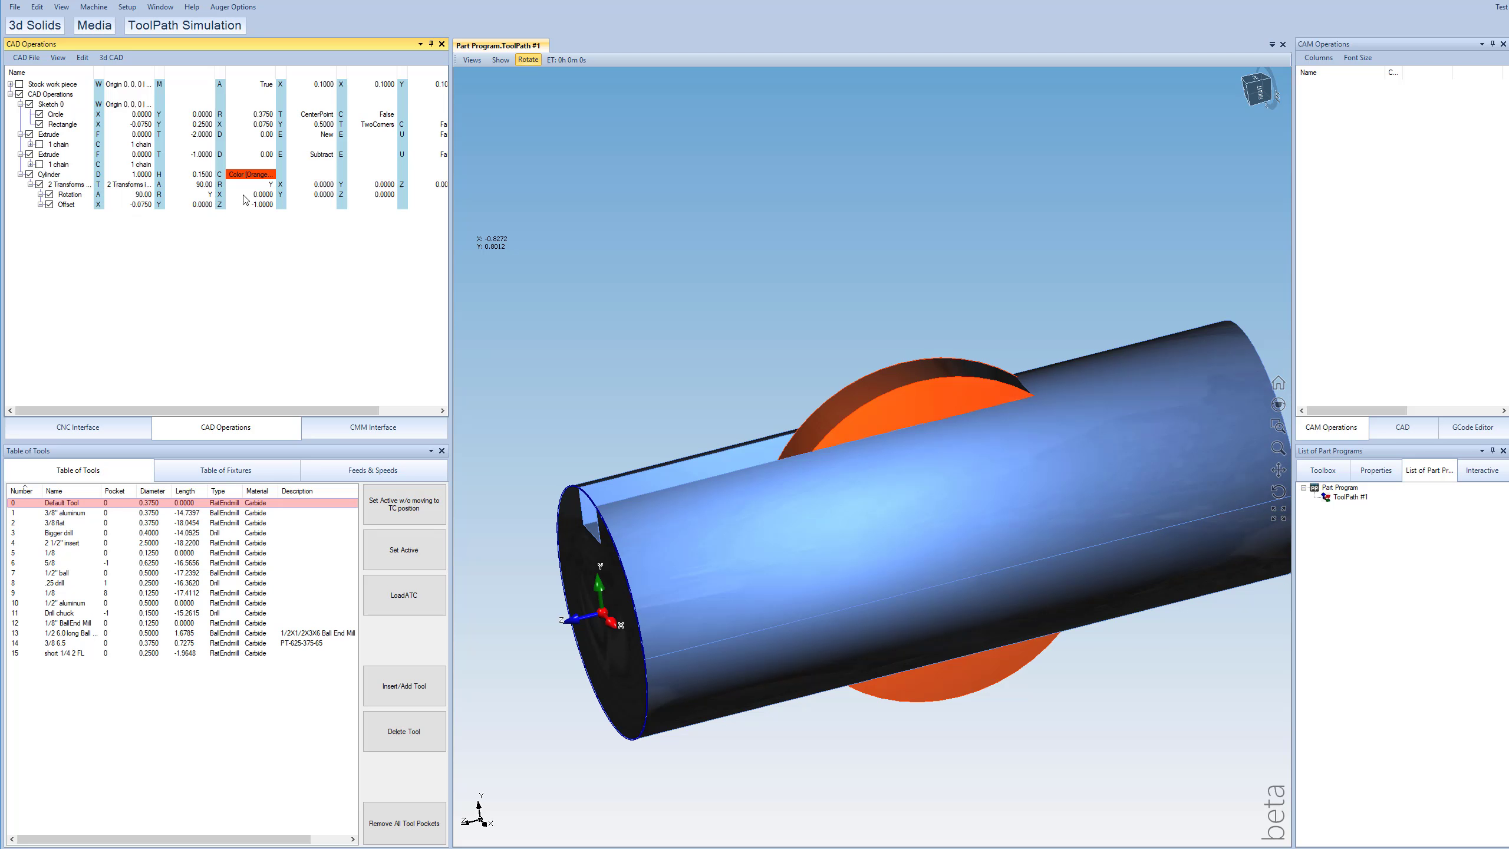
click(208, 204)
text(.5)
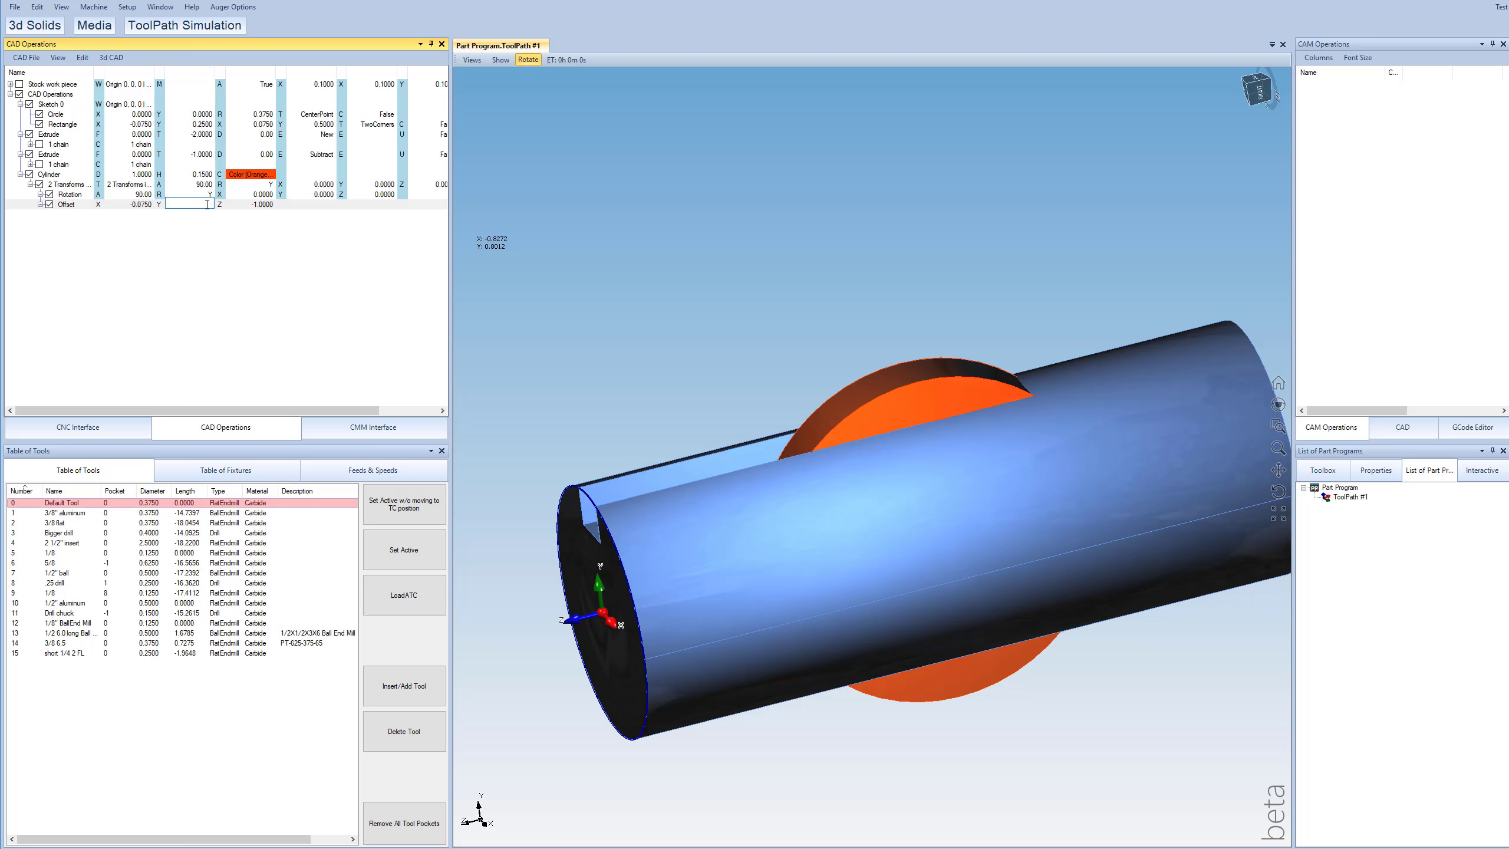
key(Return)
Temporarily turn off the shaft and slot extrudes to inspect the raised cylinder's position, and turn both back on.
drag(710, 457, 833, 440)
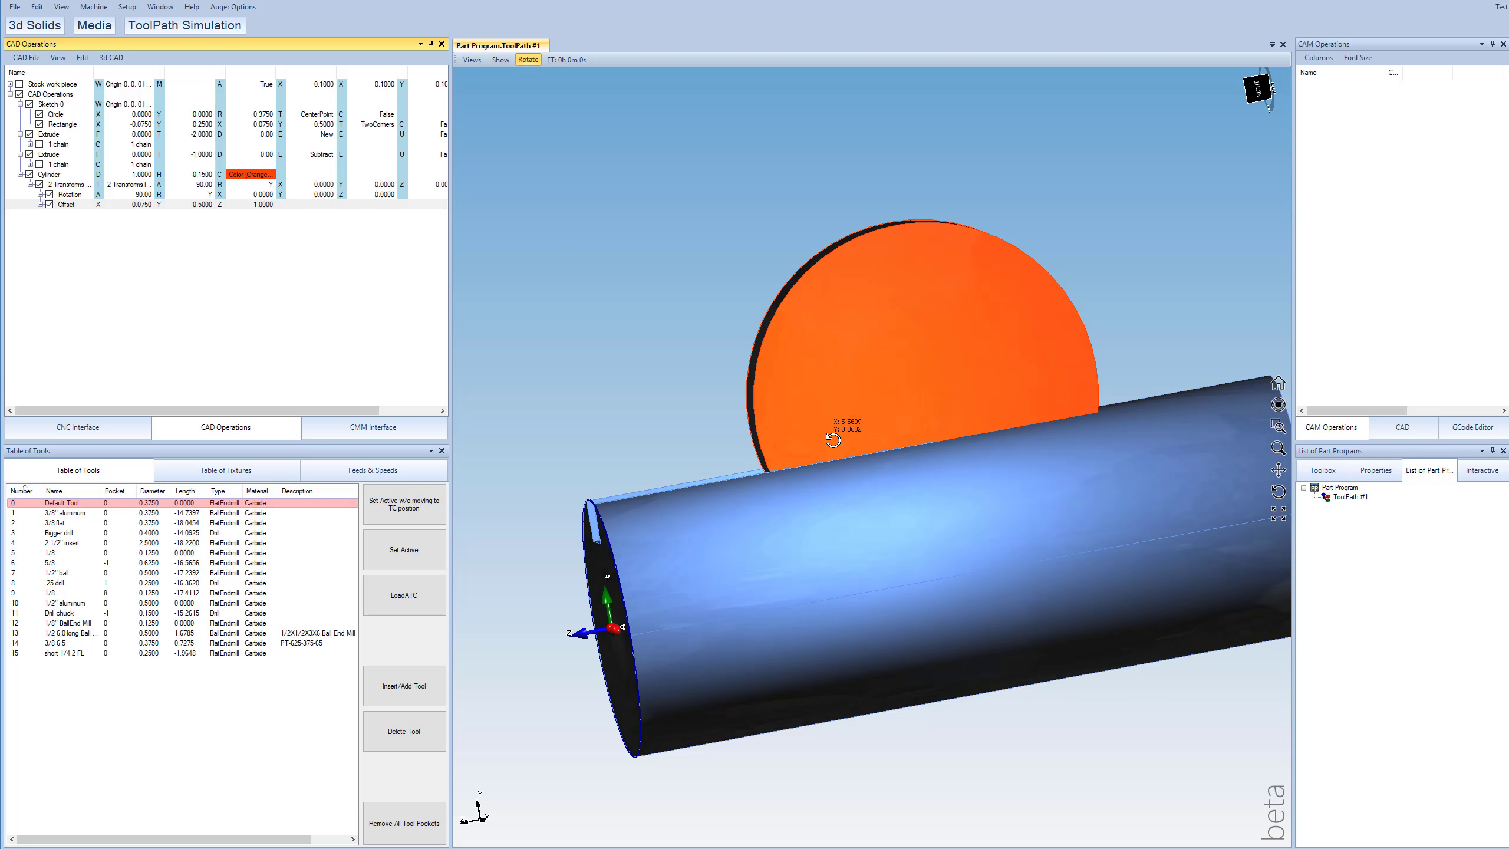
click(29, 155)
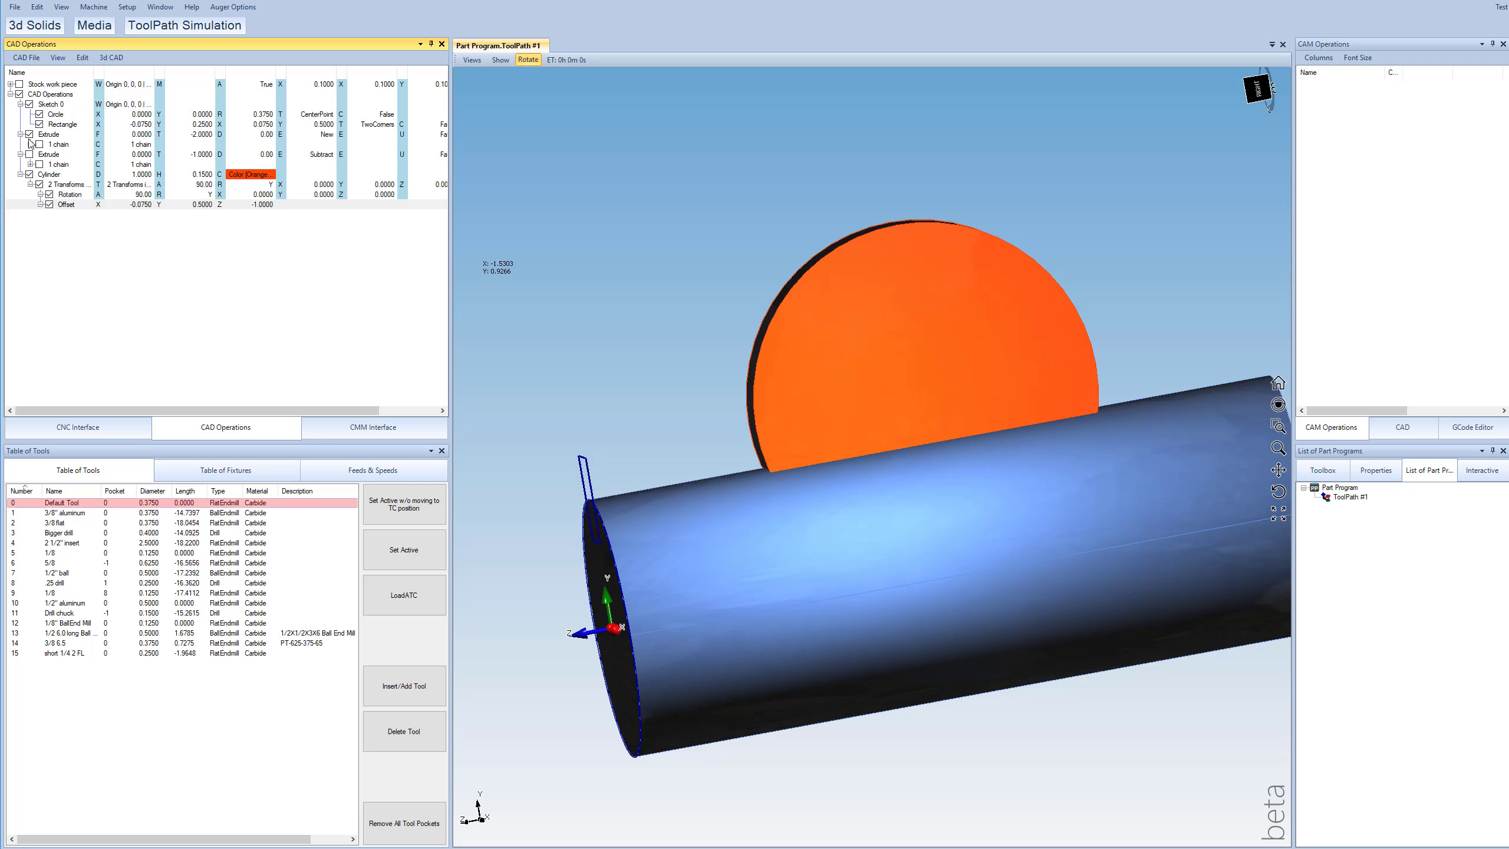
click(29, 134)
drag(672, 523, 936, 572)
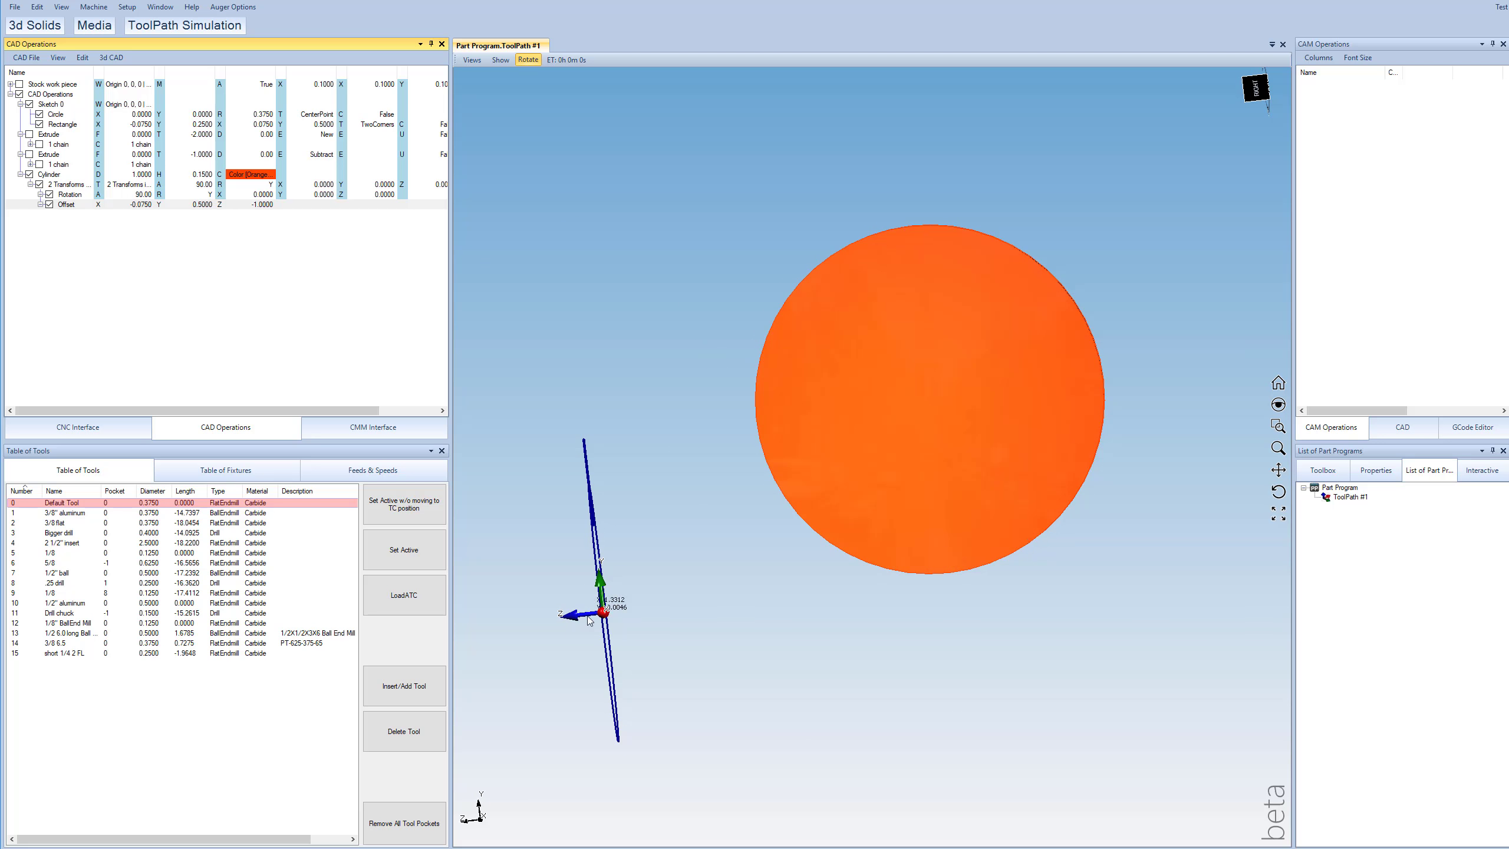
click(29, 134)
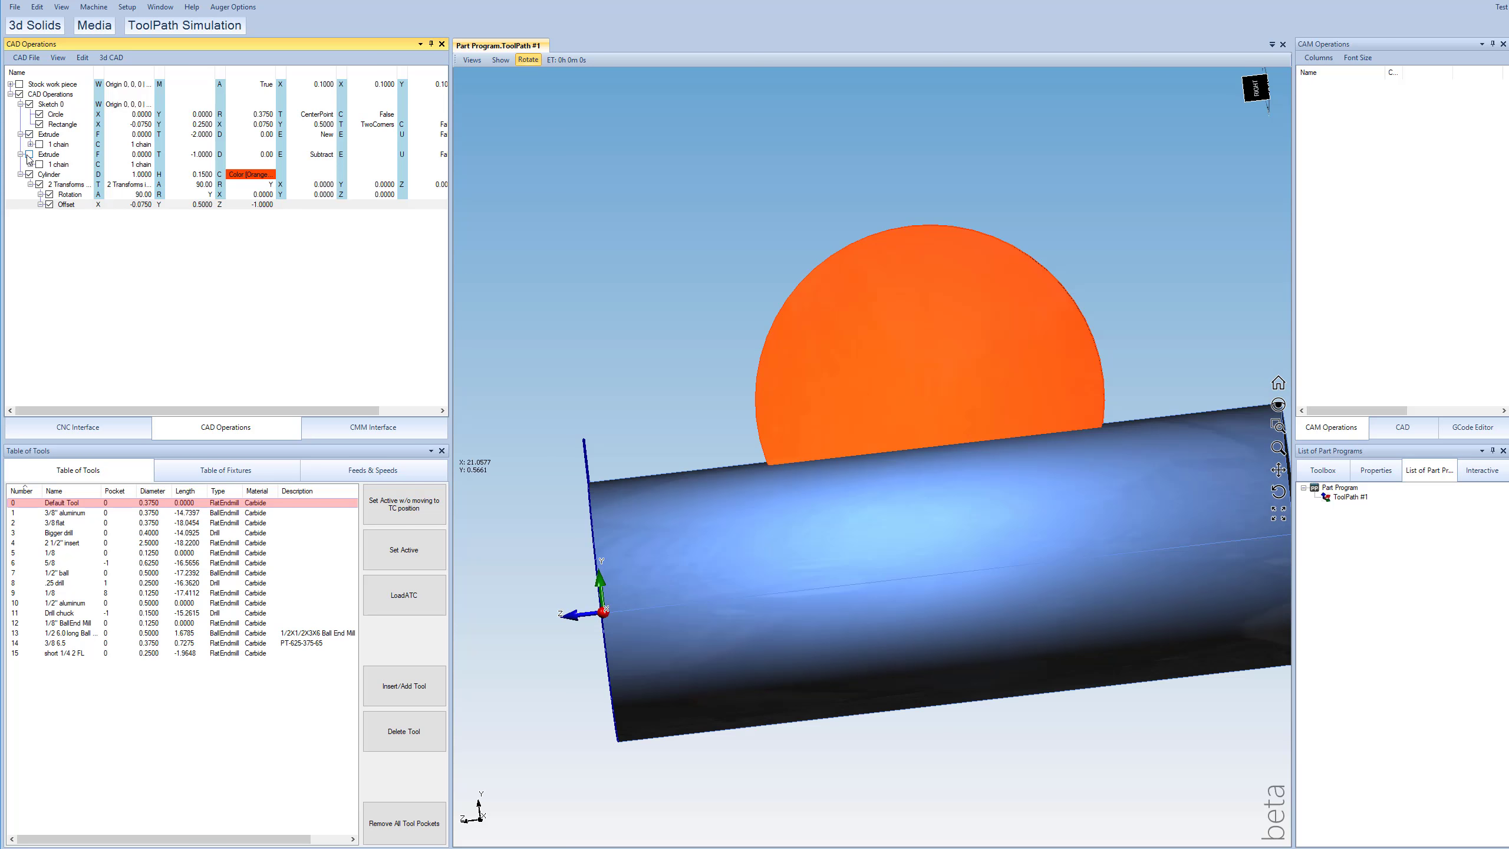
drag(738, 478, 936, 578)
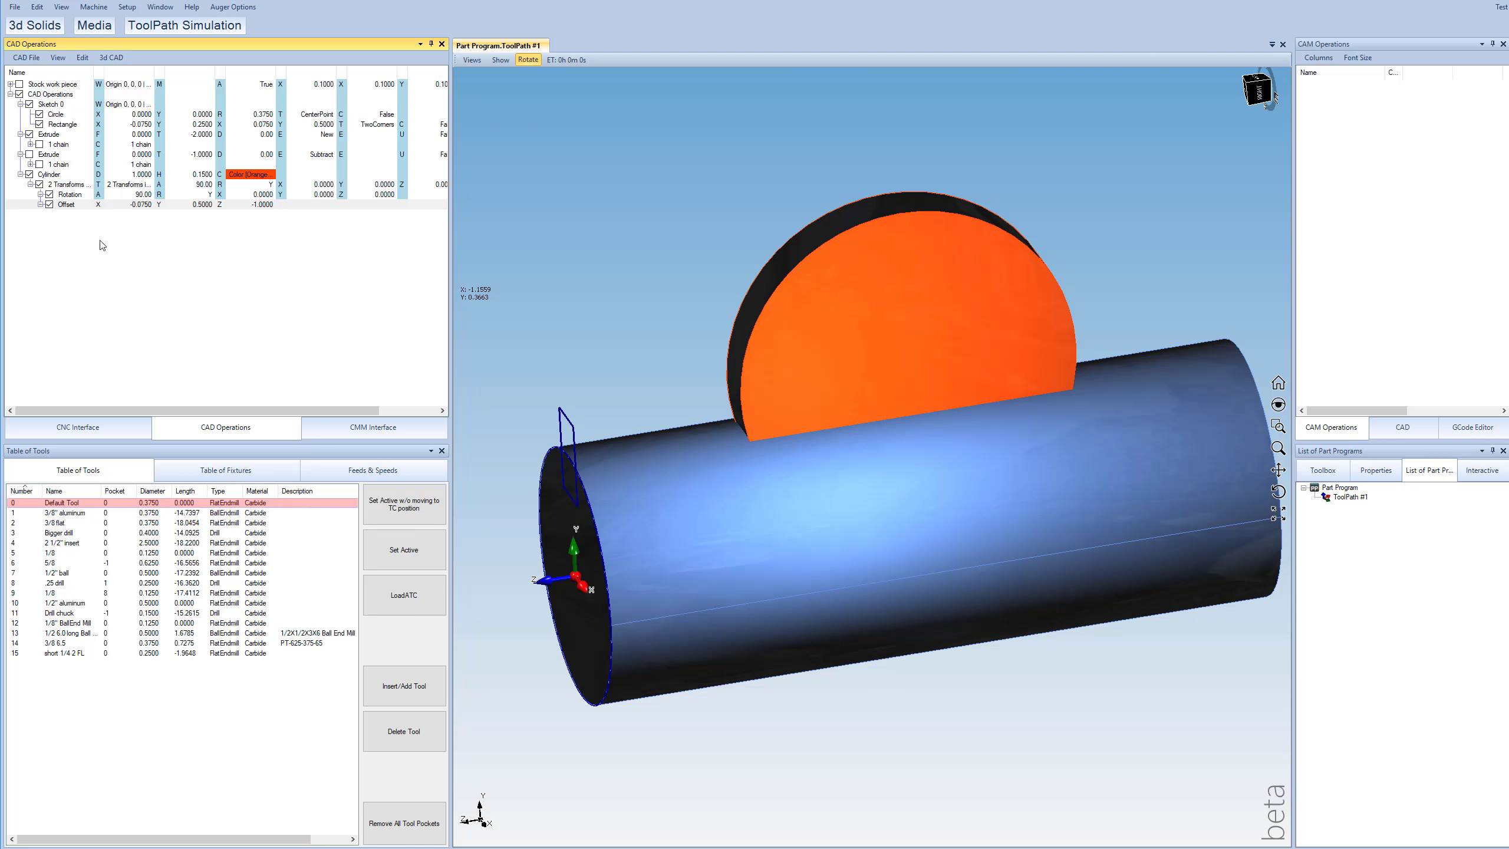
click(29, 154)
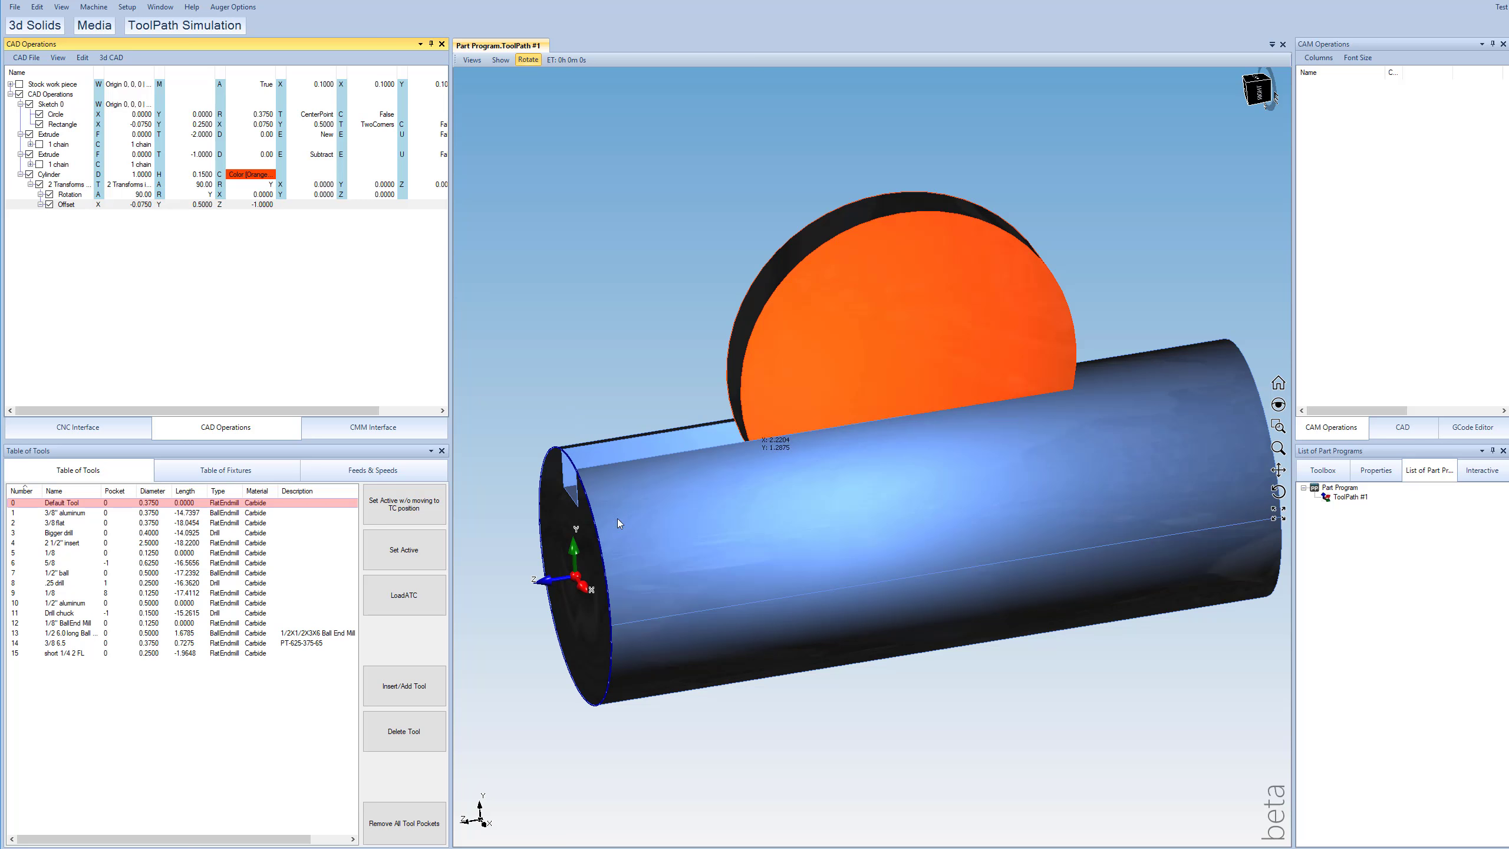
drag(617, 523, 642, 584)
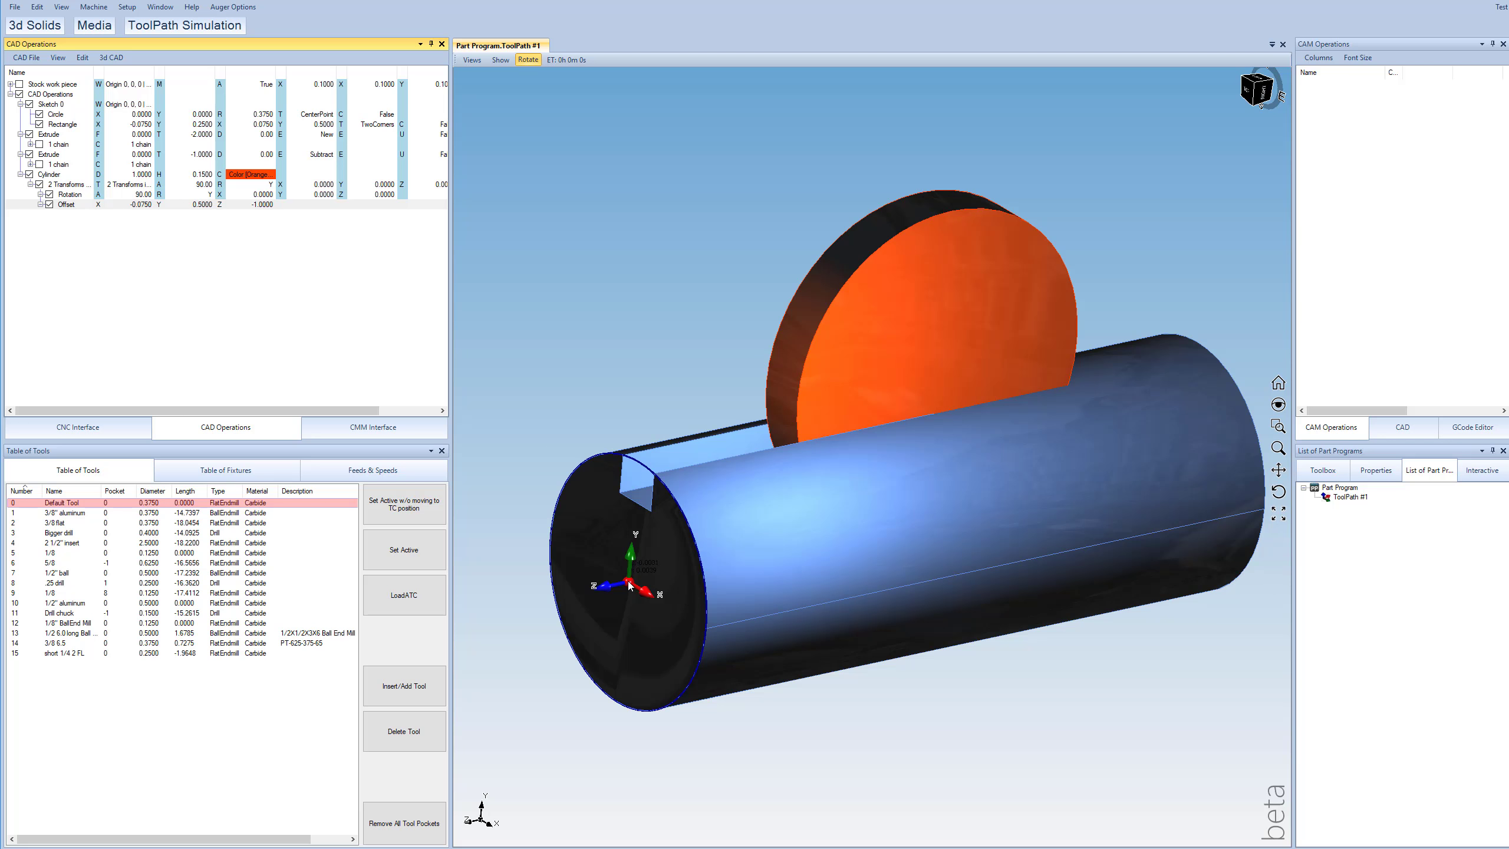
Raise the orange cylinder by another 0.25, making its Y offset 0.75.
click(209, 205)
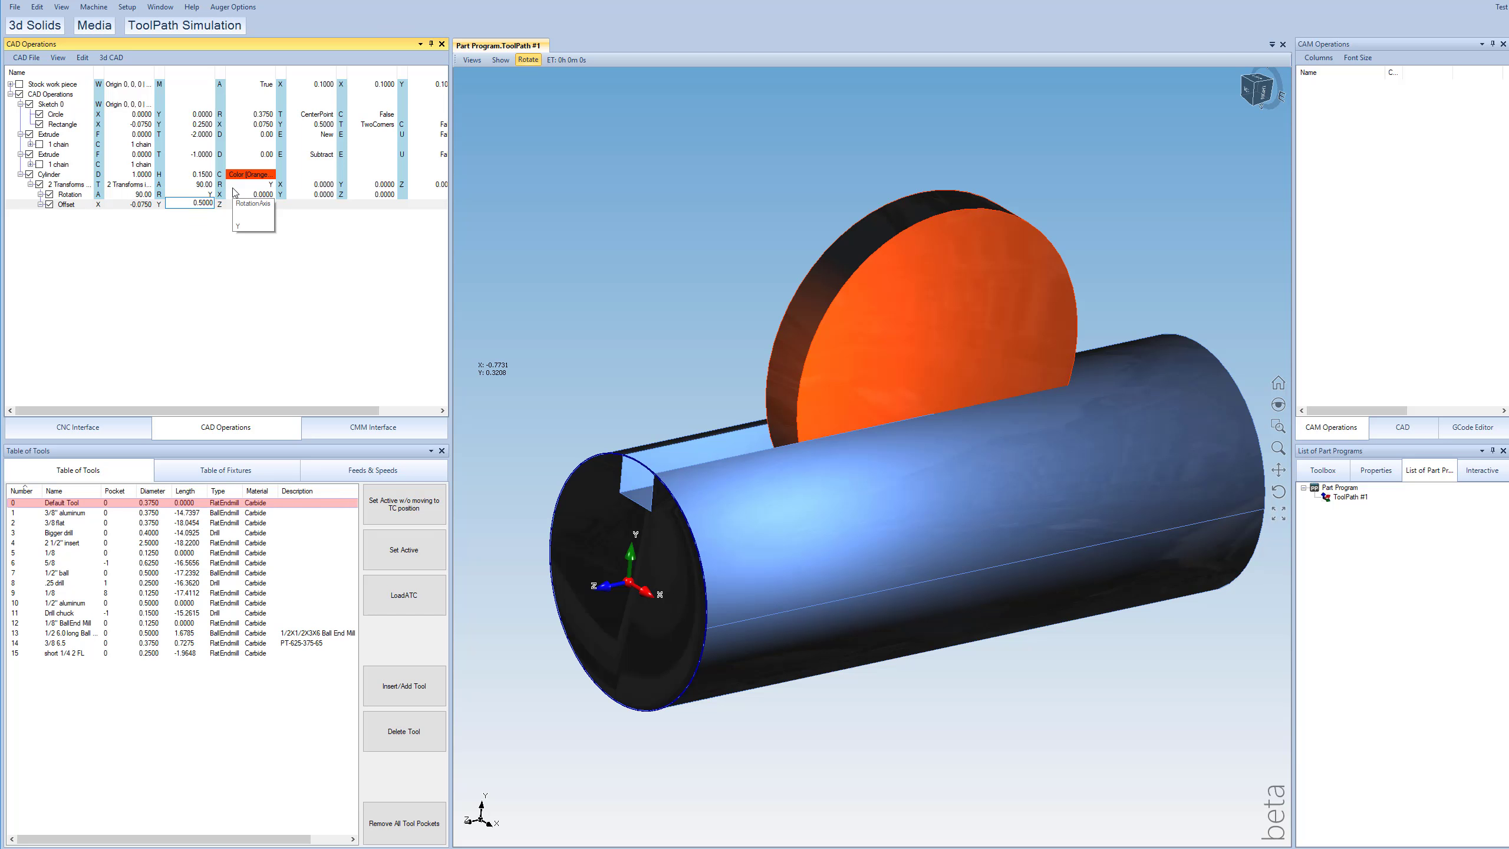
text(+.25)
key(Return)
middle_drag(775, 348, 900, 449)
scroll(879, 425, up, 3)
drag(900, 448, 829, 413)
Add a Boolean operation and select the slotted shaft first and the orange cylinder second as its solids.
click(117, 57)
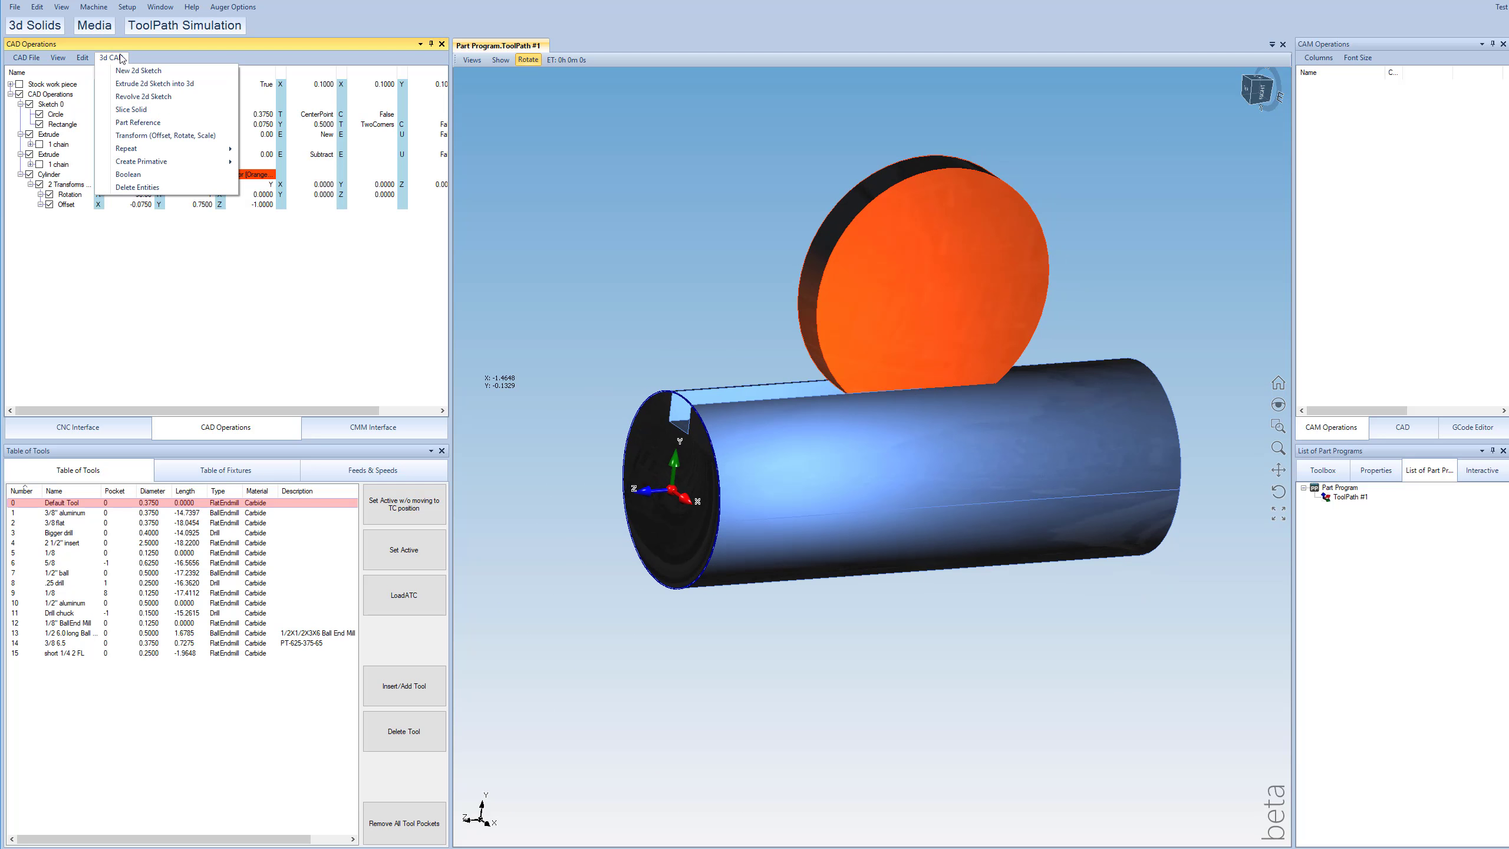
click(133, 175)
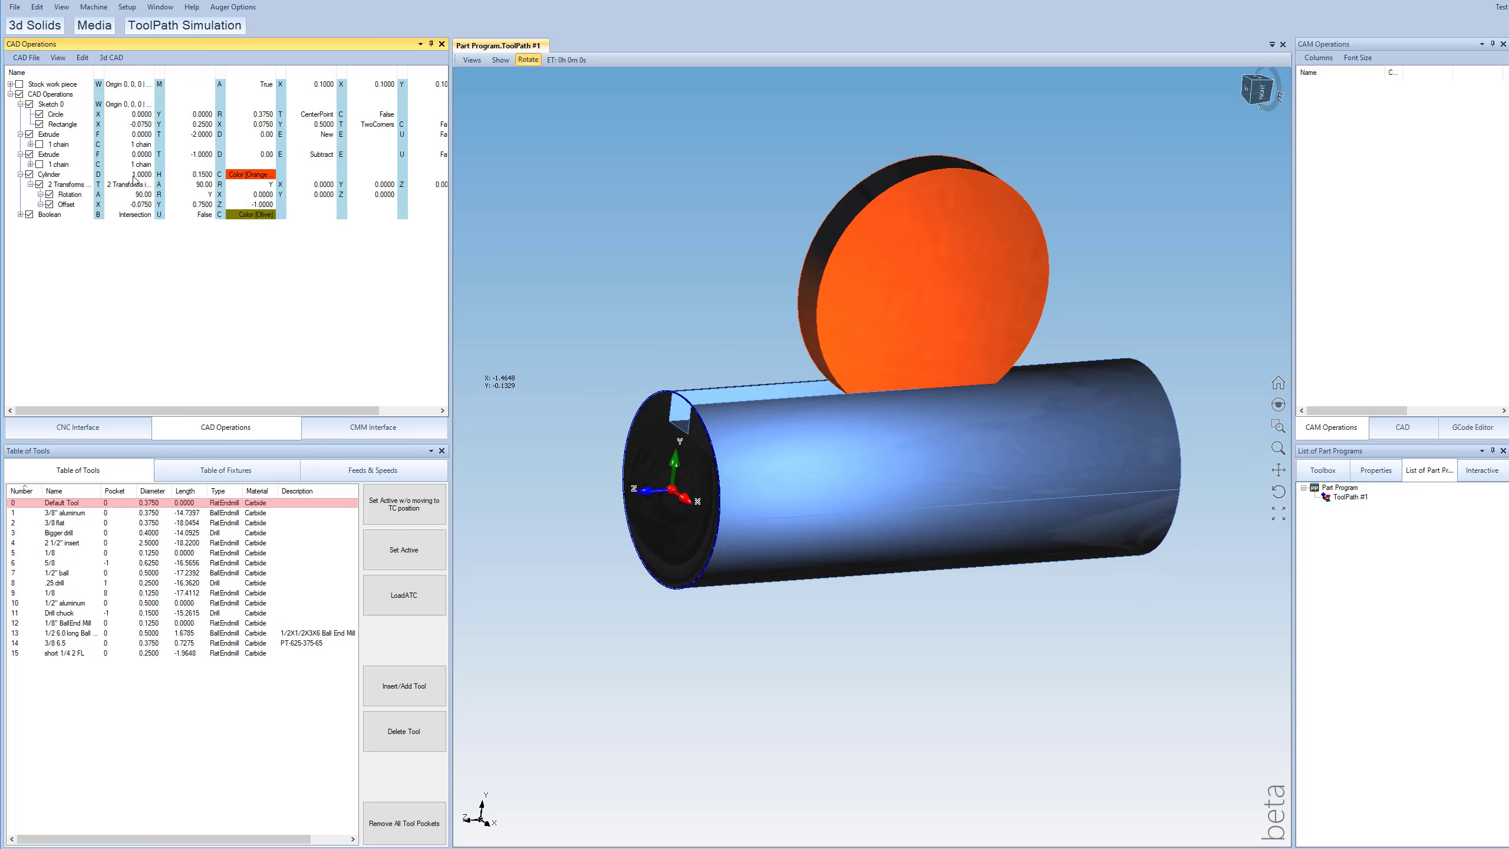
click(21, 215)
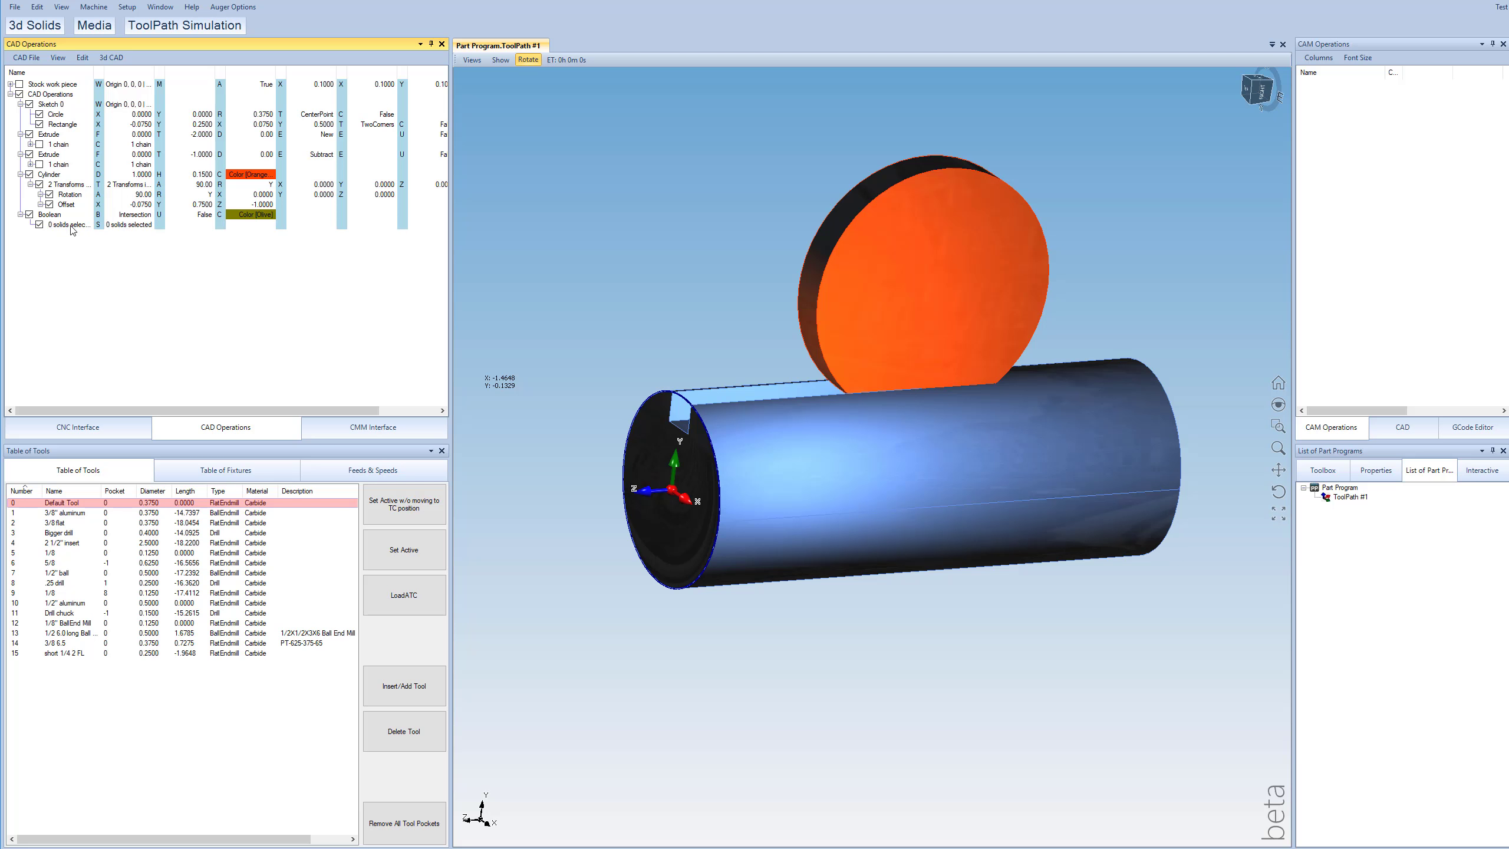
click(129, 228)
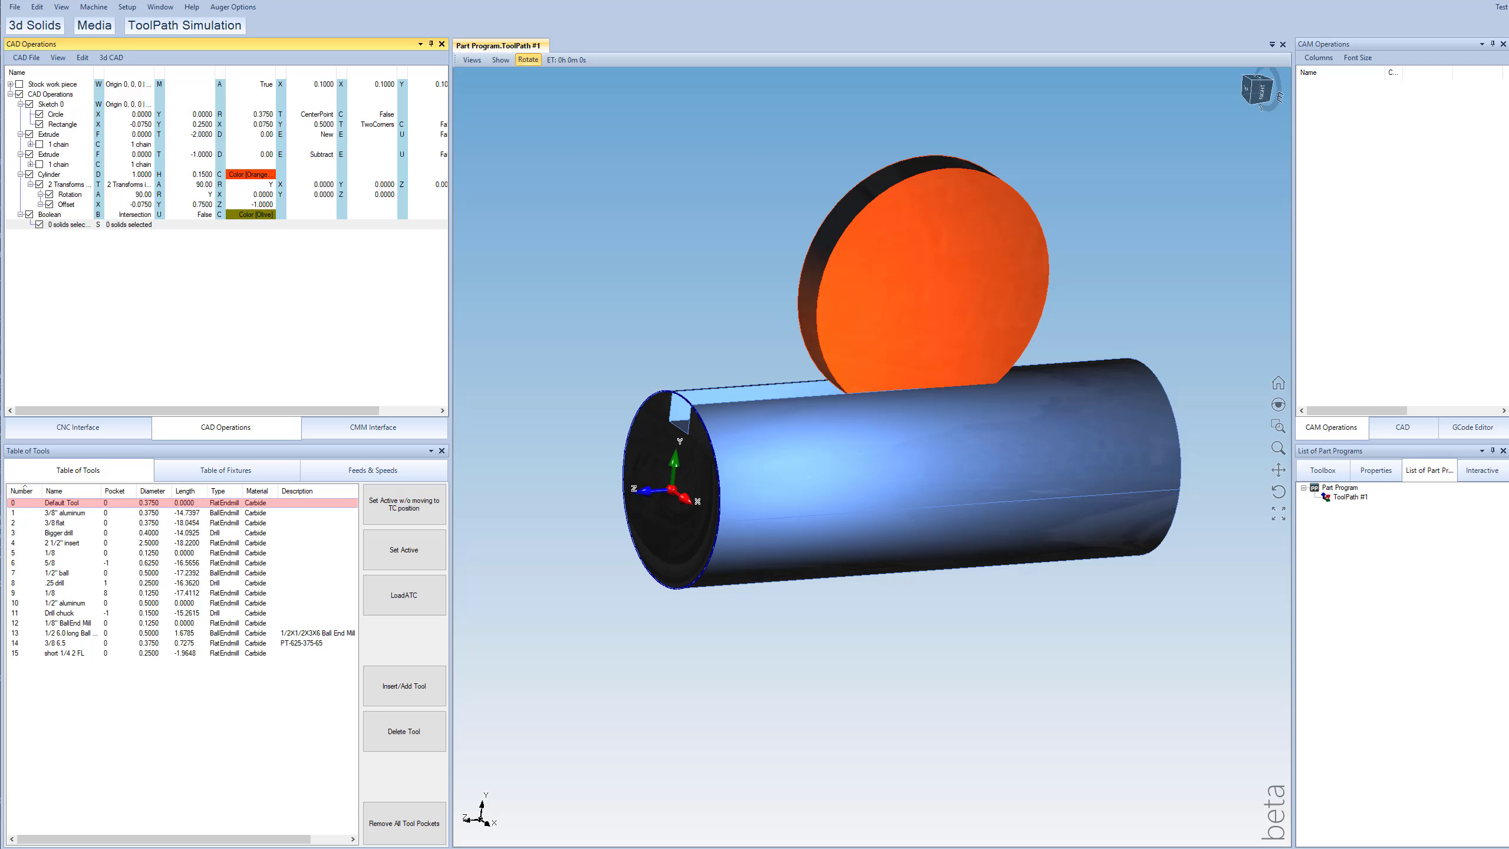
drag(141, 339, 196, 285)
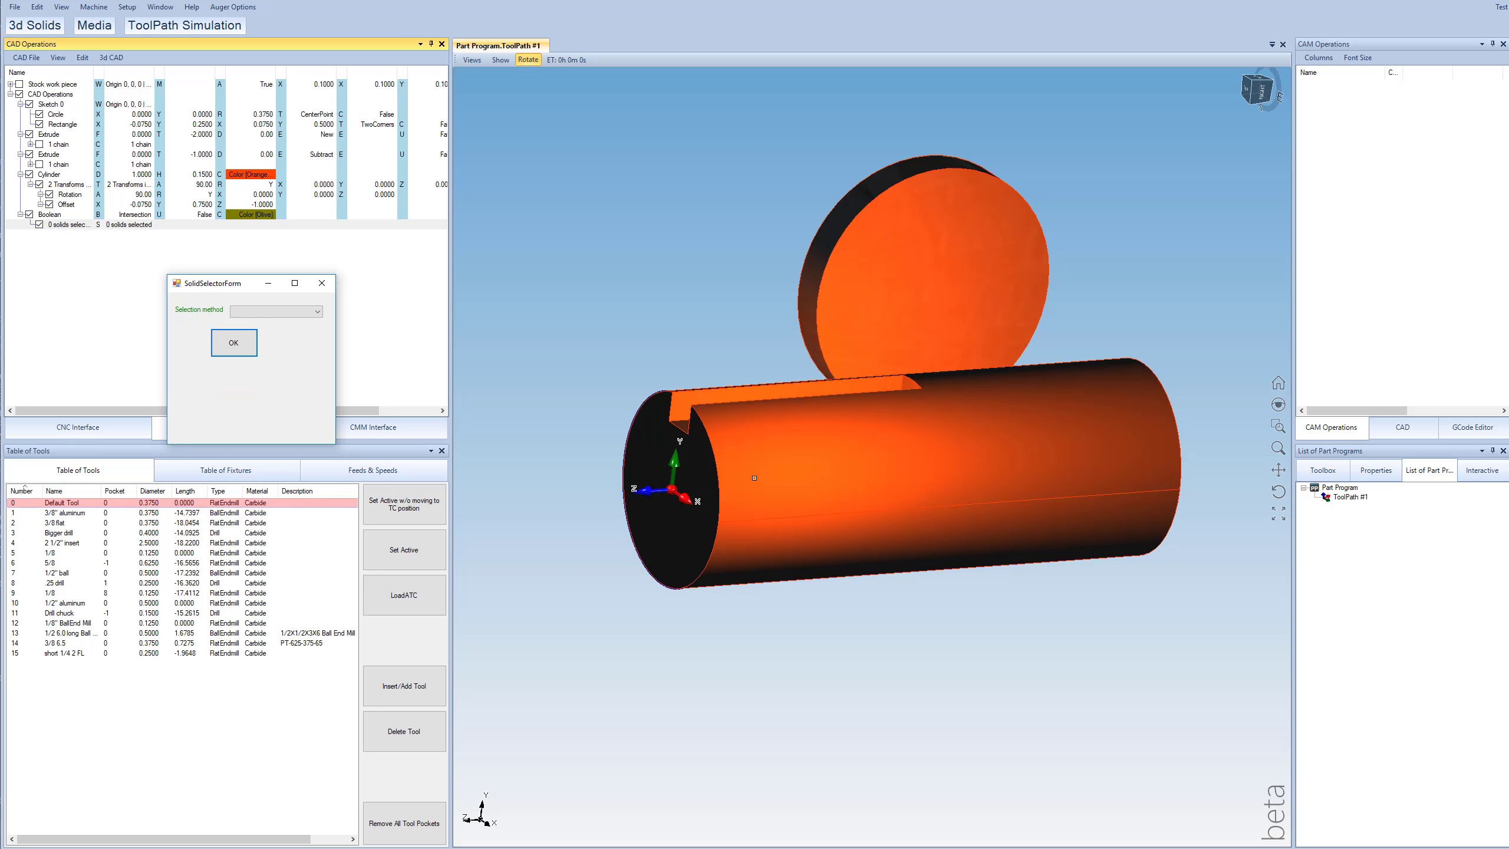
click(761, 478)
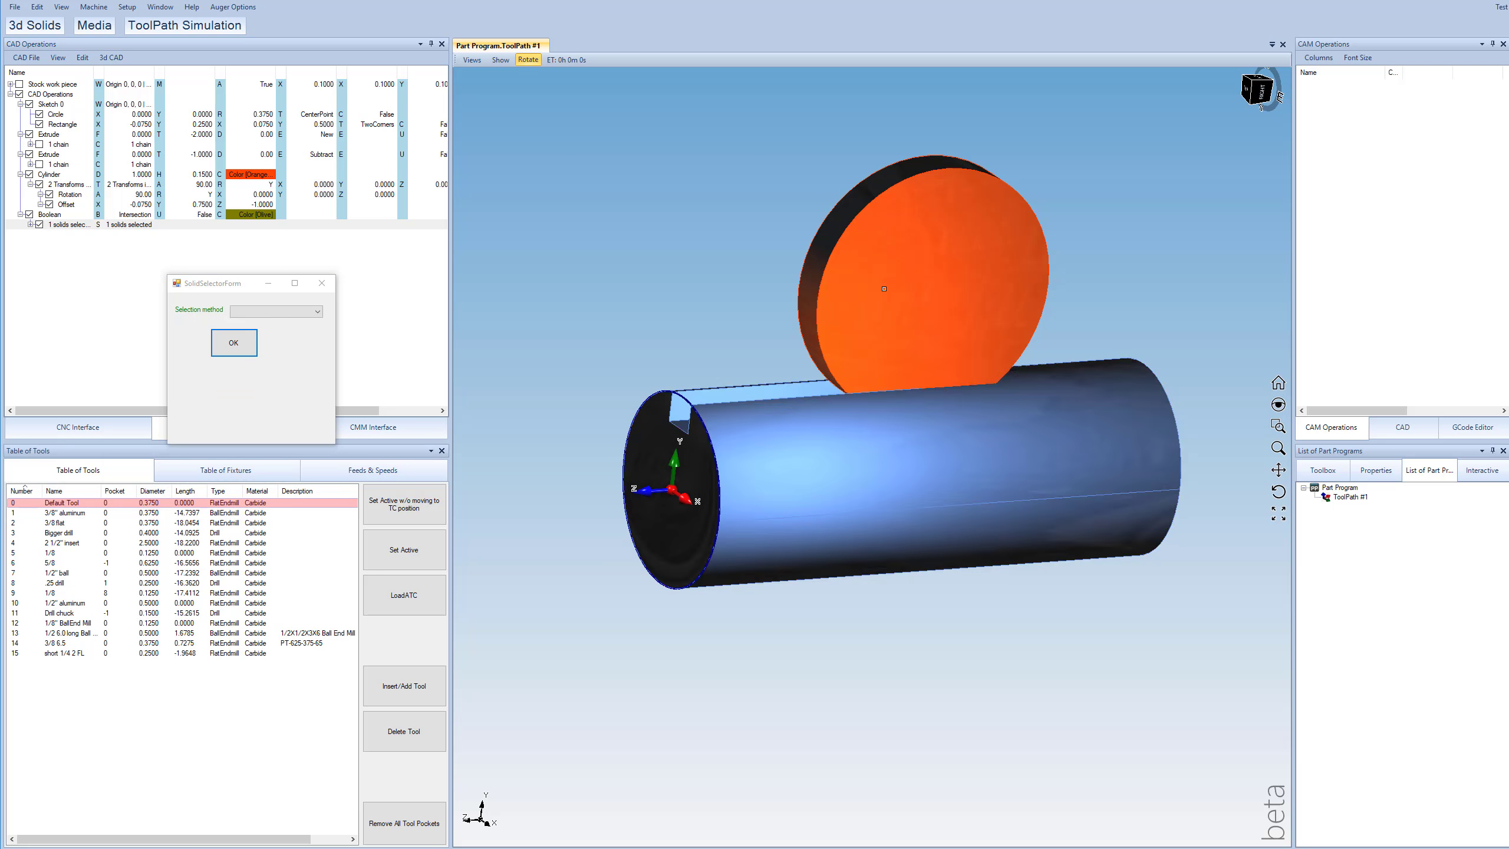
click(878, 259)
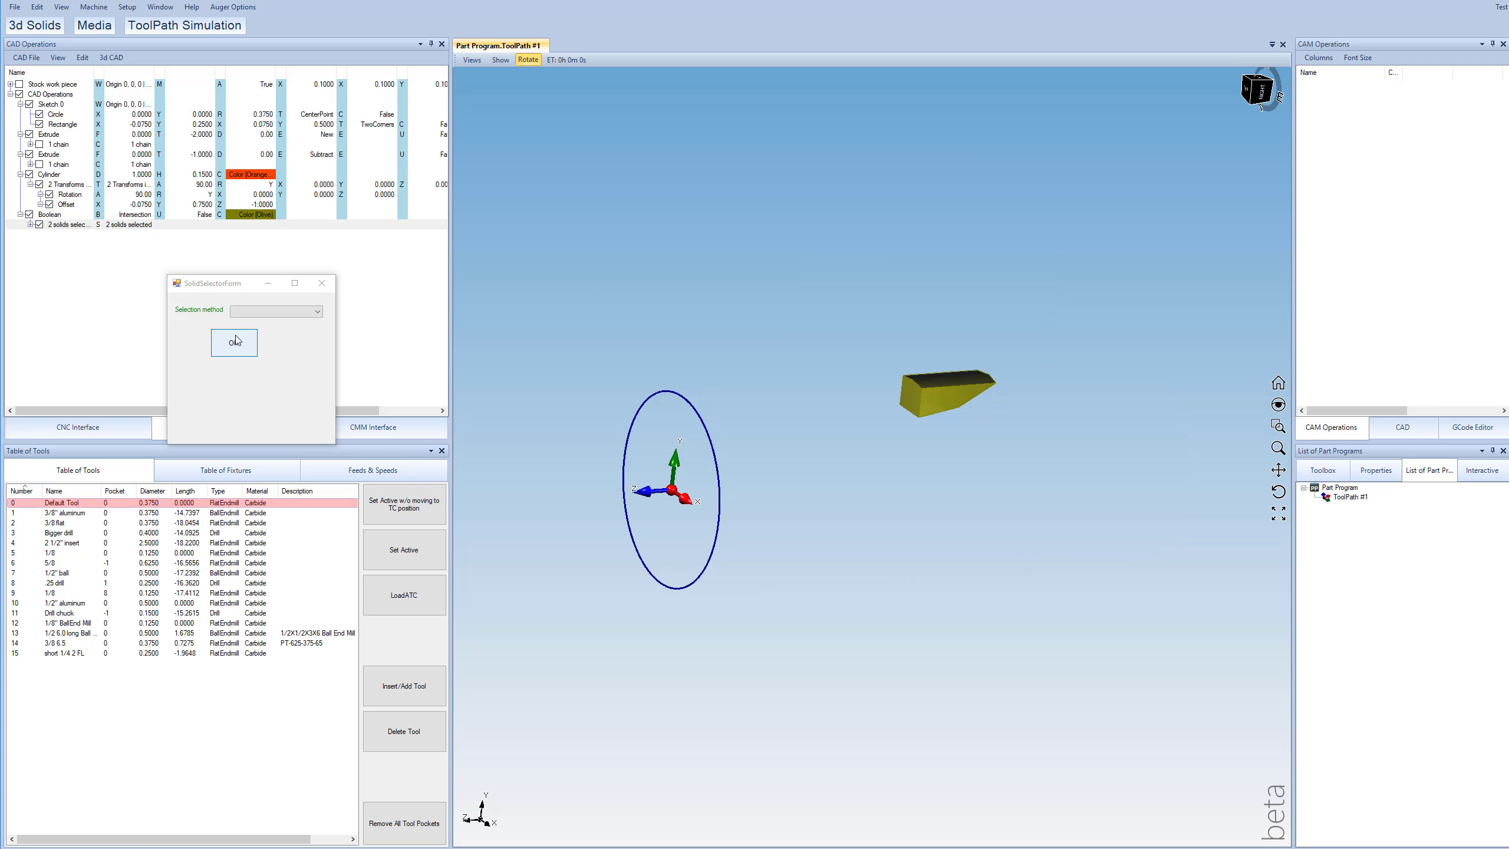
click(235, 342)
Change the Boolean type to Difference12 to cut the cylinder from the shaft, and inspect the keyway's curved end.
click(142, 215)
click(143, 214)
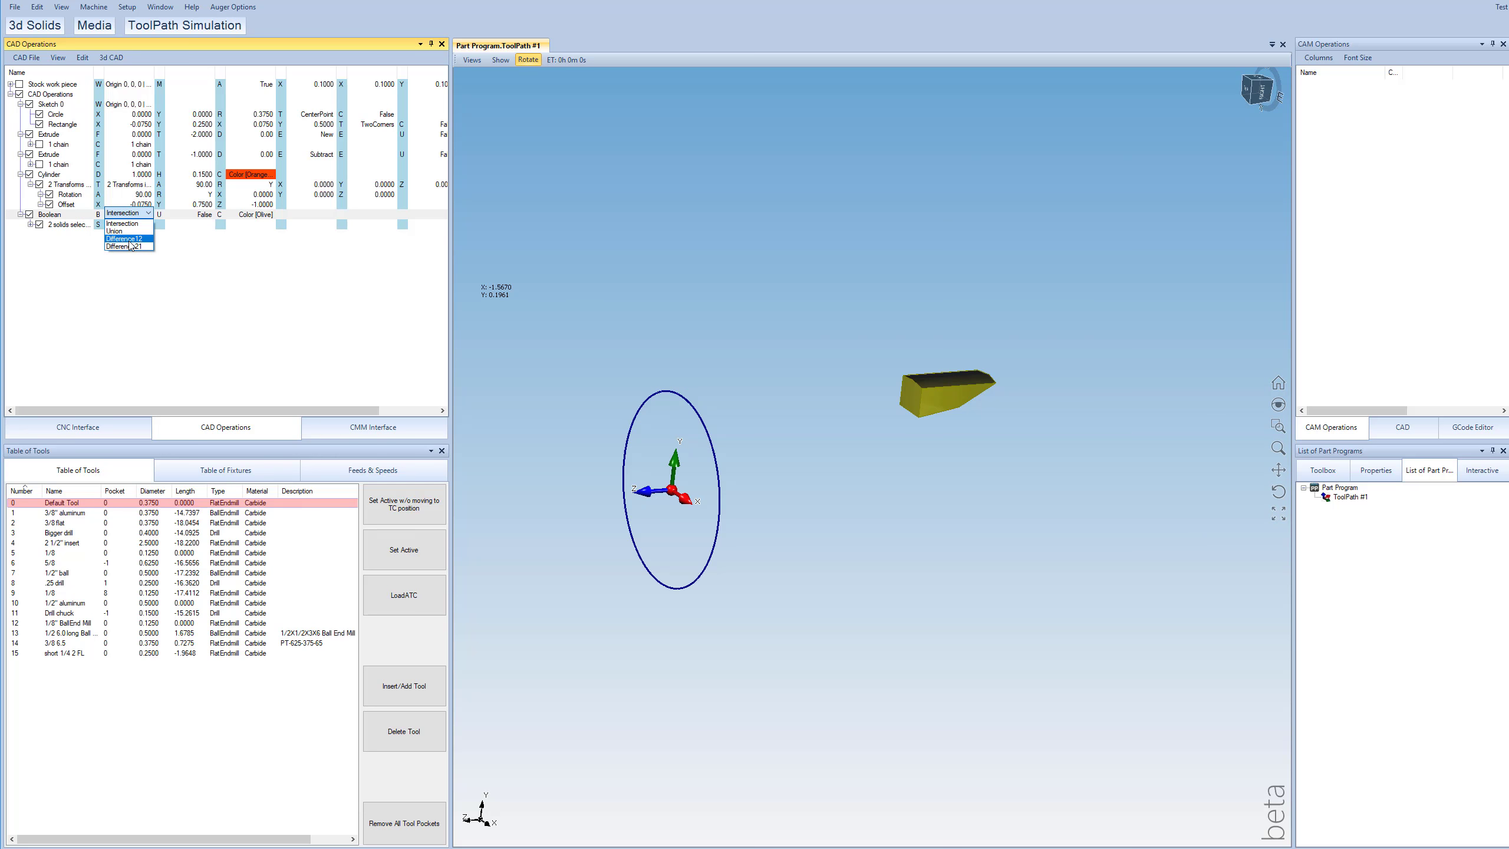
click(136, 239)
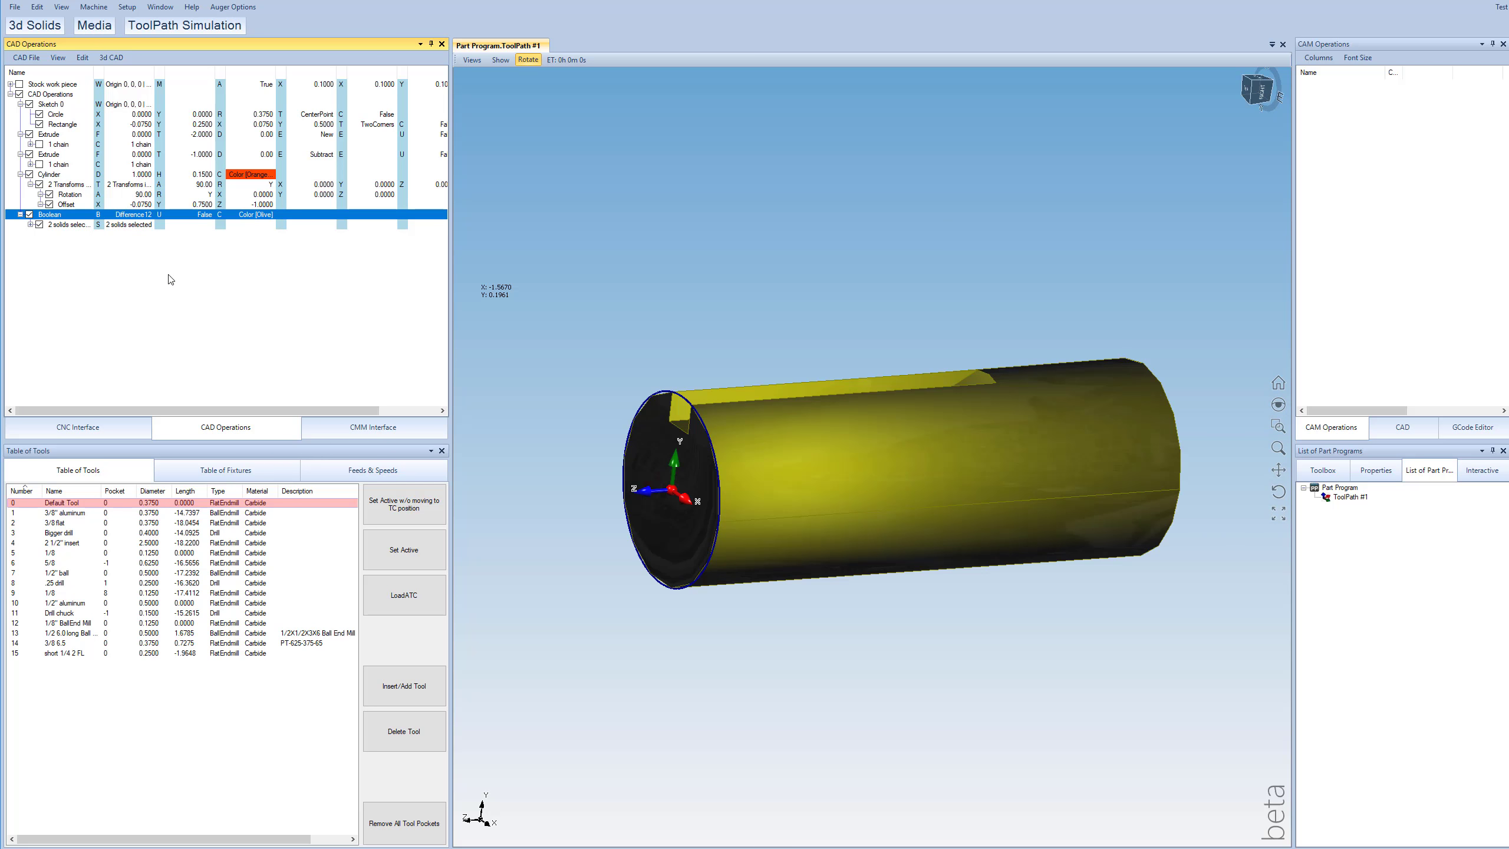
drag(967, 460, 1038, 491)
scroll(1009, 462, up, 3)
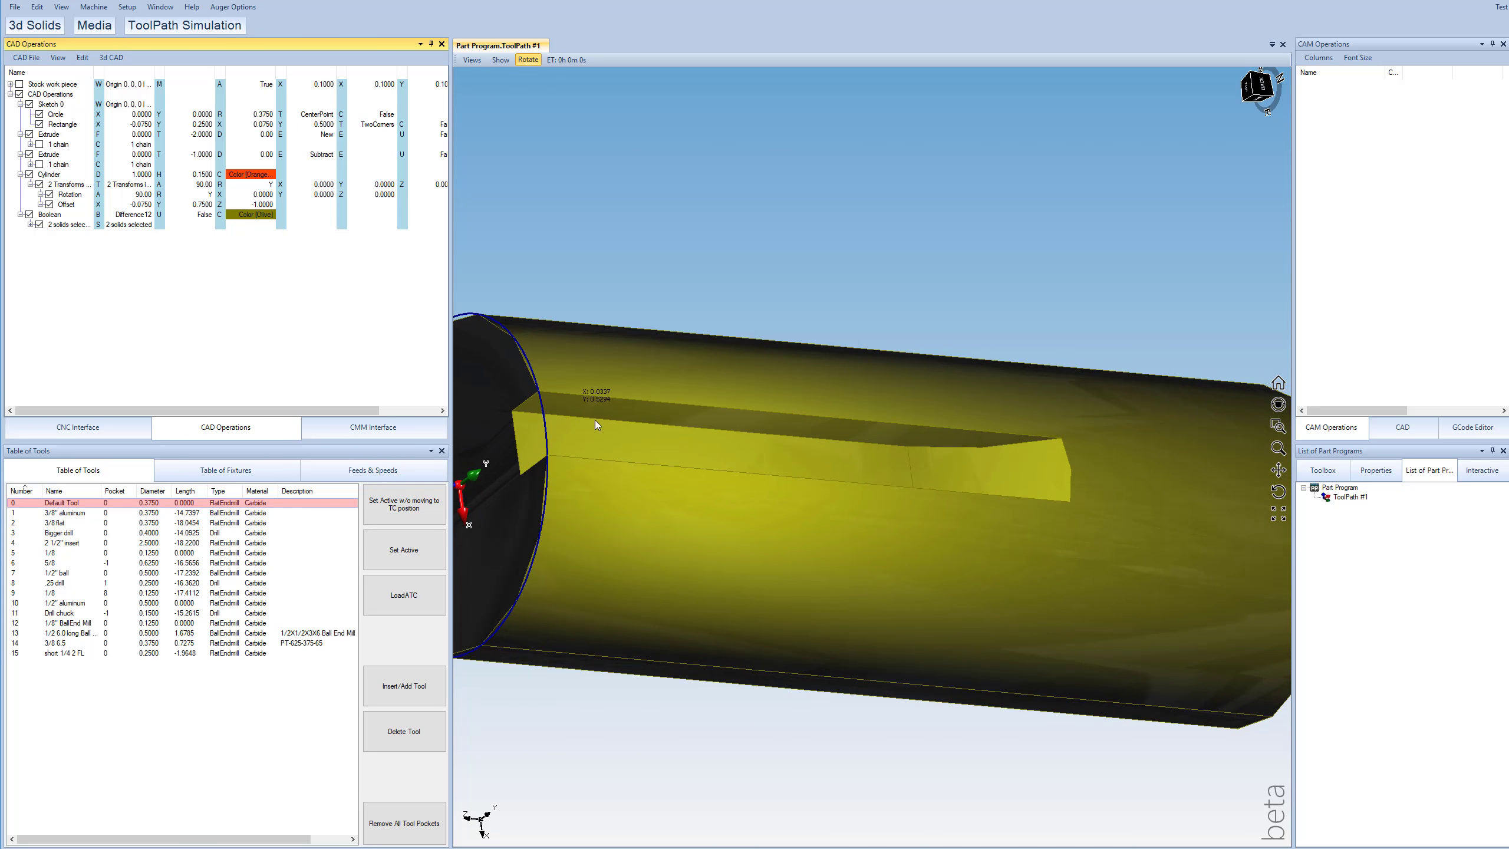
drag(597, 392, 1007, 364)
scroll(1006, 364, down, 5)
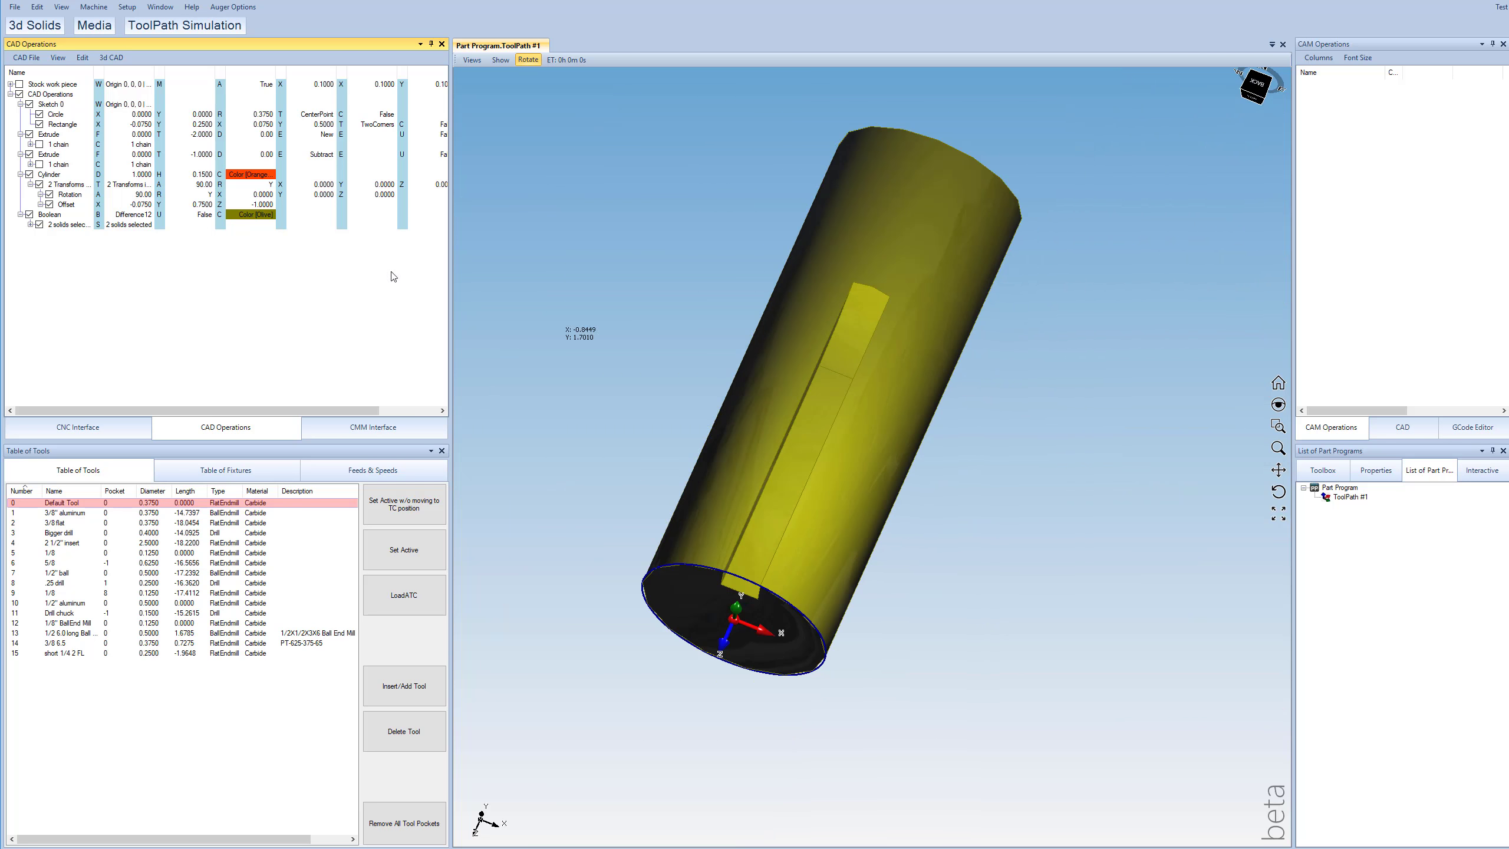
Change the Boolean result's color to a light blue-violet basic color and inspect the finished keyway.
click(243, 215)
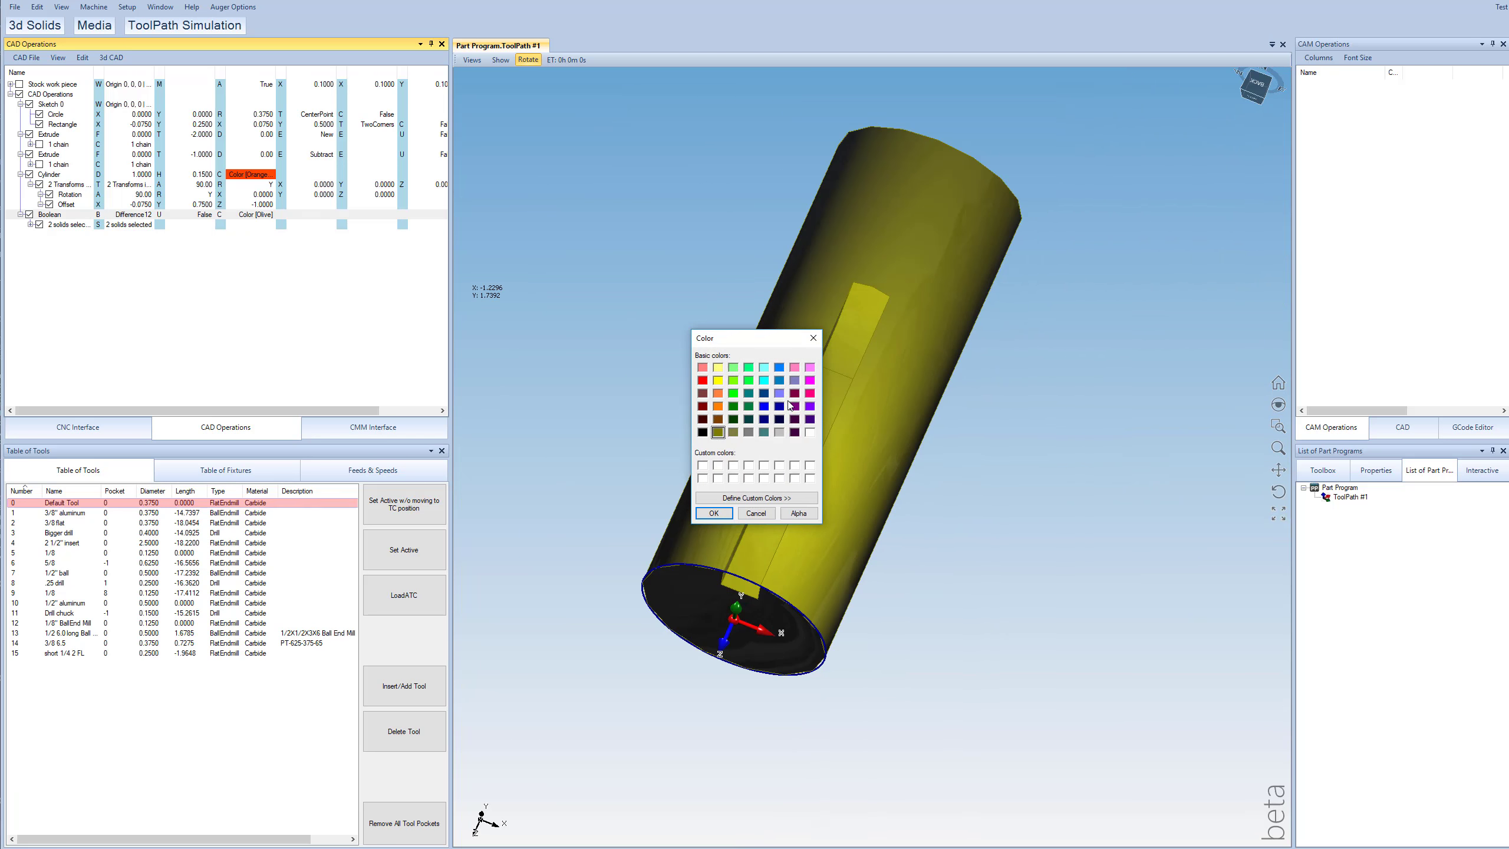
click(778, 393)
click(713, 513)
drag(716, 514, 895, 432)
scroll(819, 398, up, 2)
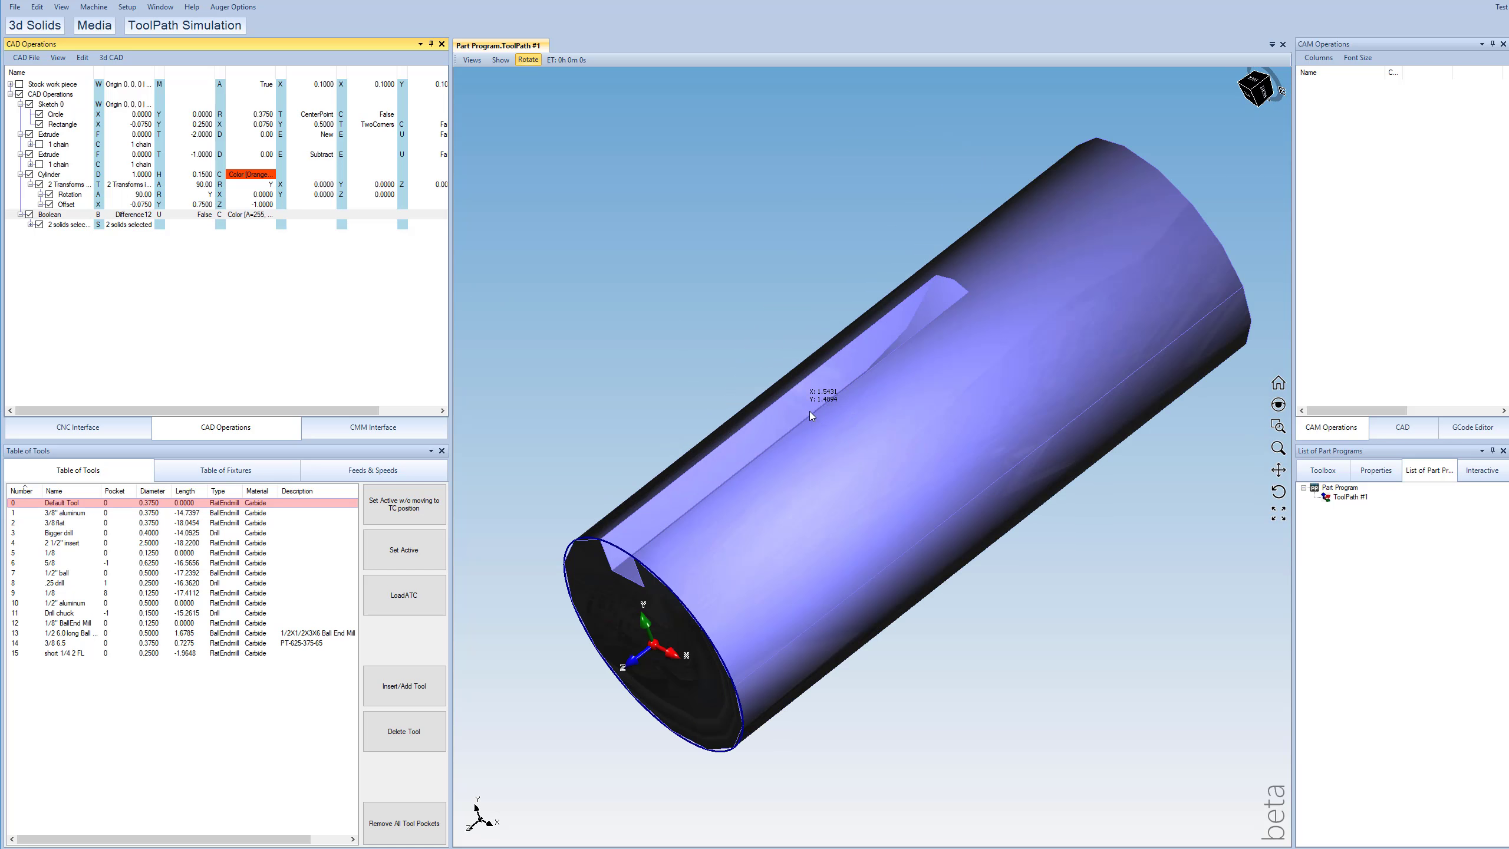